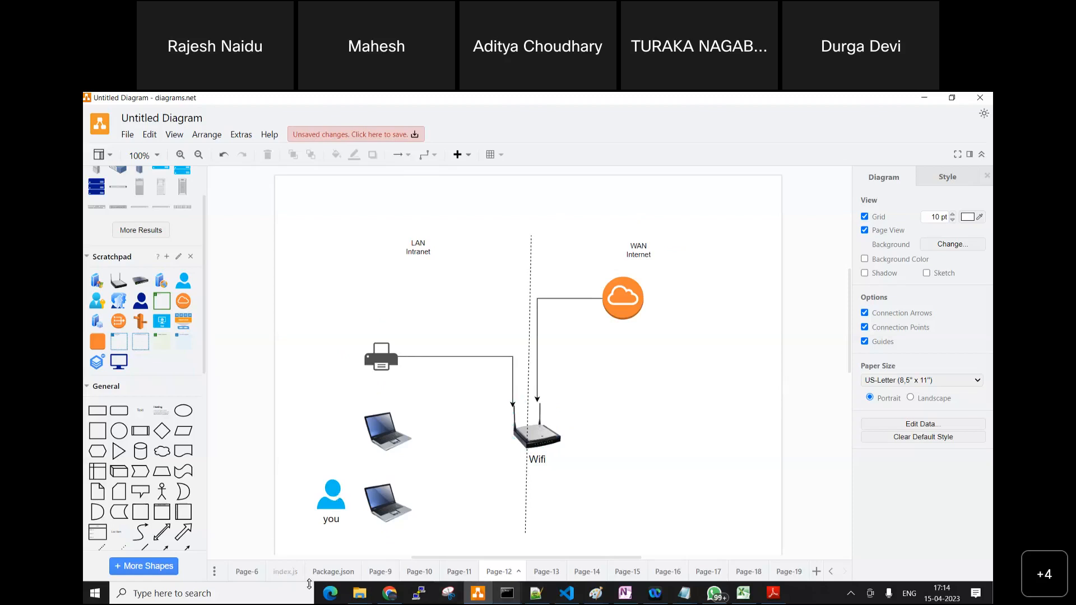
Switch to the Microsoft Edge browser and open aws.amazon.com.
click(328, 593)
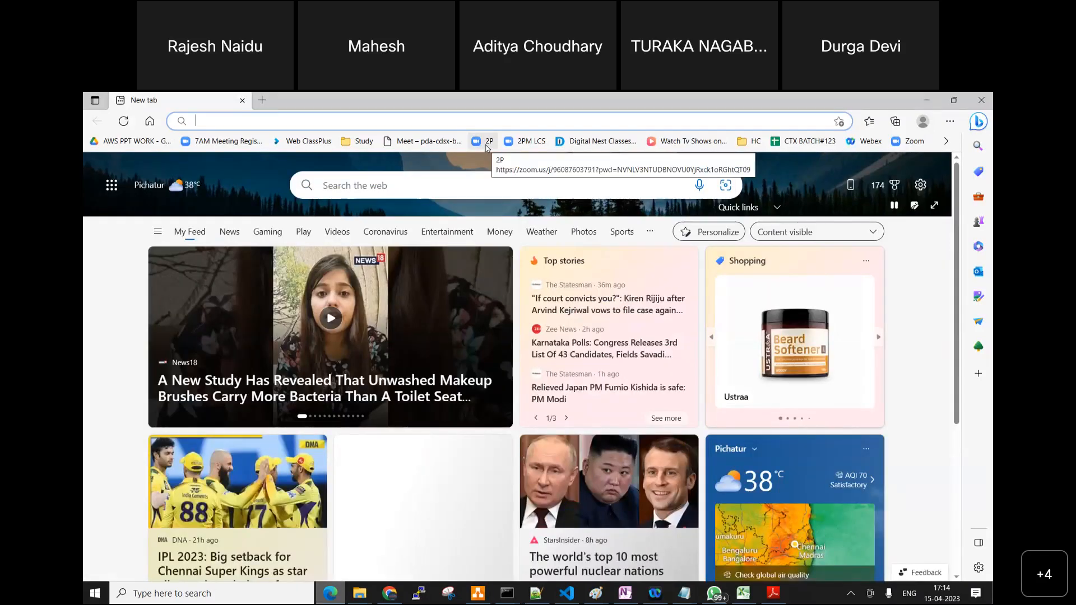
text(aws.amazon.com)
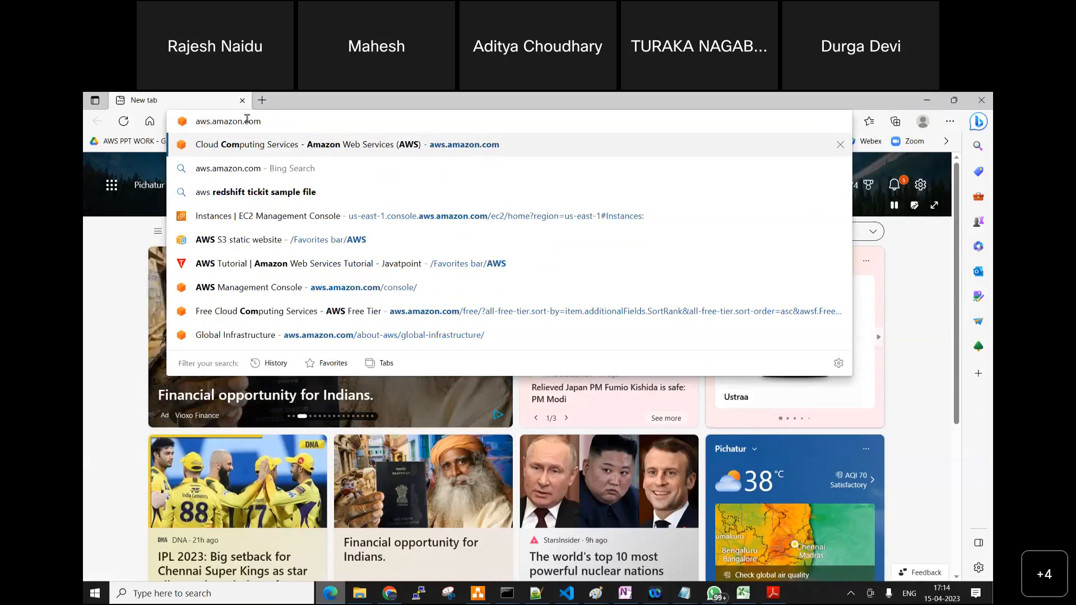
key(Return)
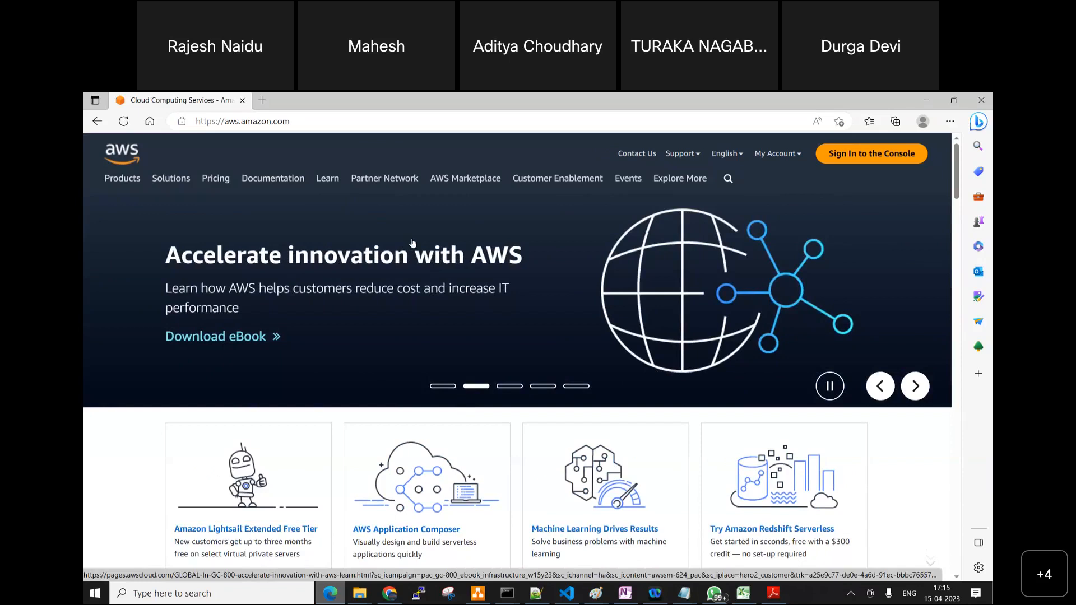
Sign in to the AWS console as root user with the prefilled email address and the saved account password.
click(726, 153)
click(831, 162)
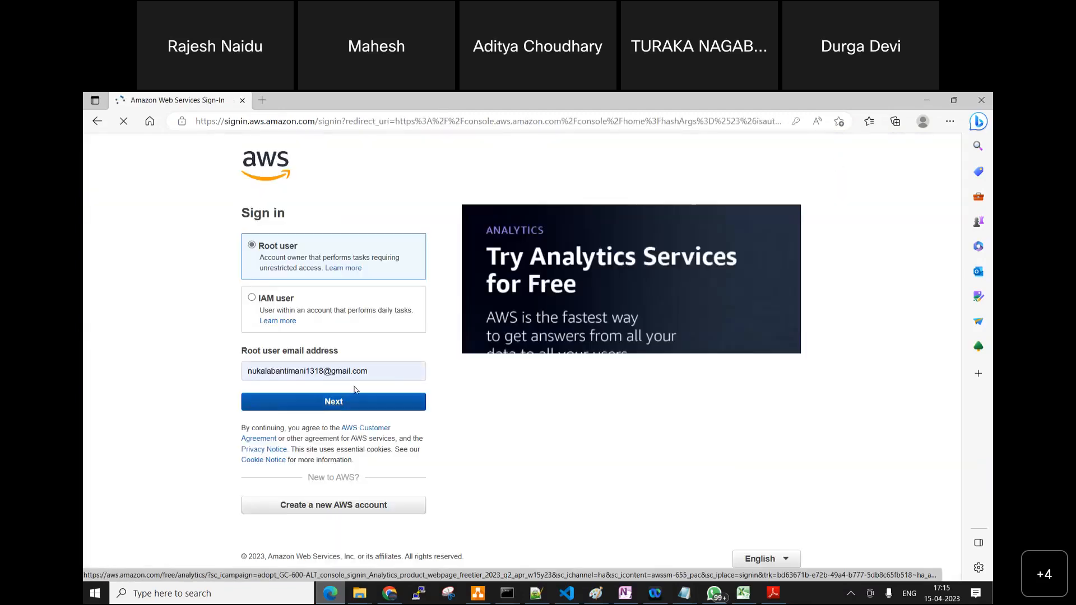
click(343, 405)
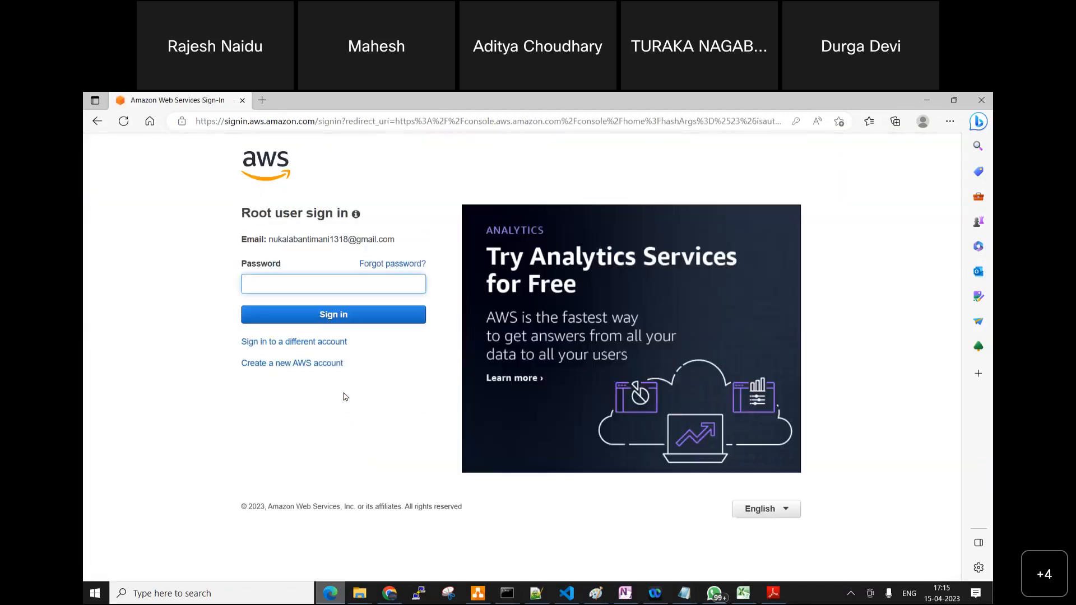
click(335, 285)
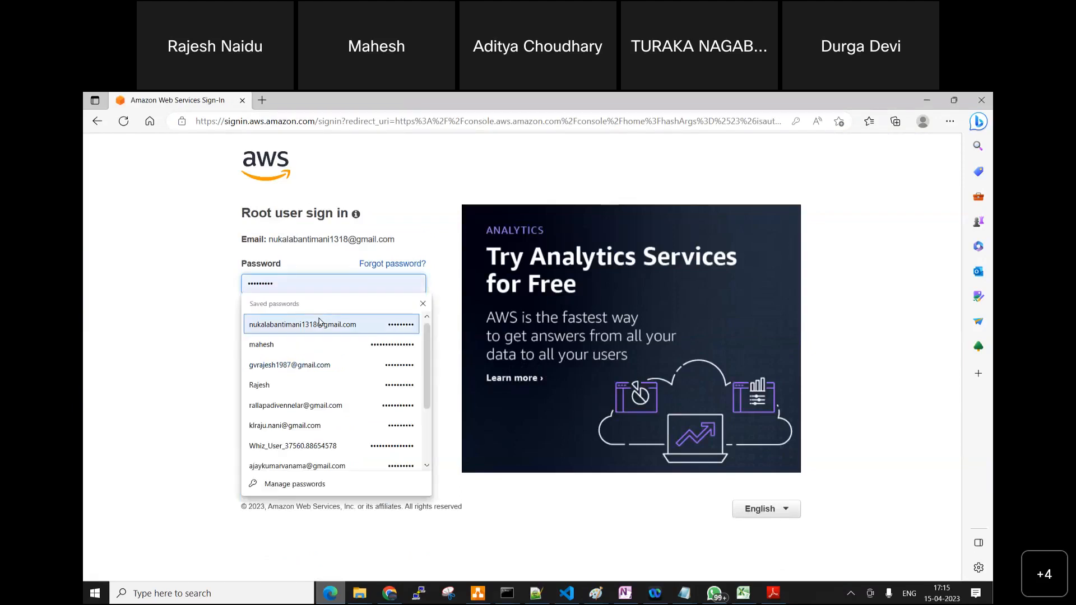
click(347, 317)
click(349, 316)
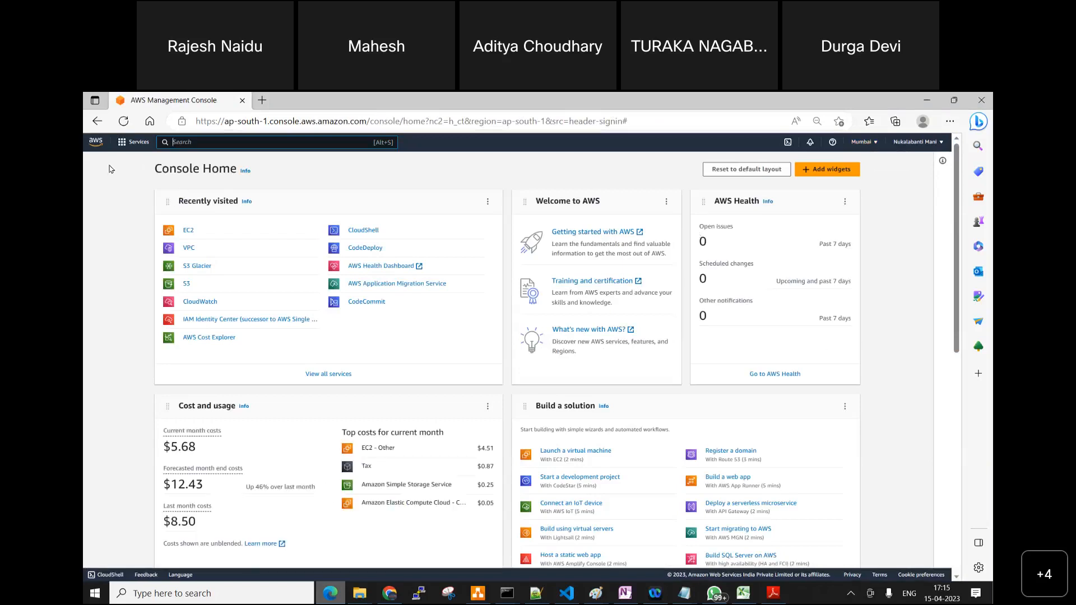
Duplicate the console tab and open the list of VPCs from the VPC service in the original tab.
right_click(185, 101)
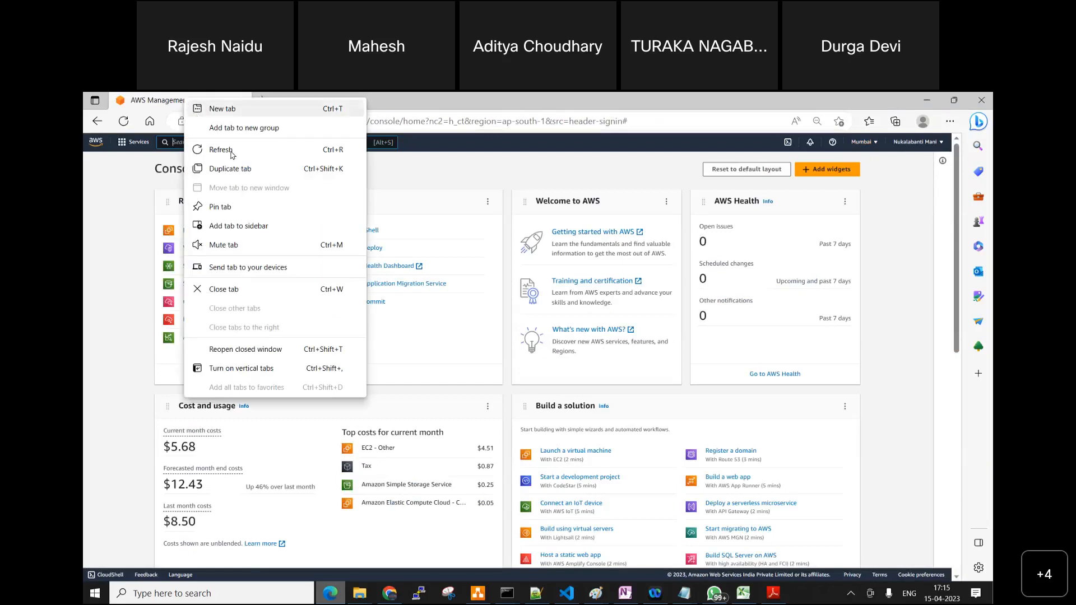
click(253, 169)
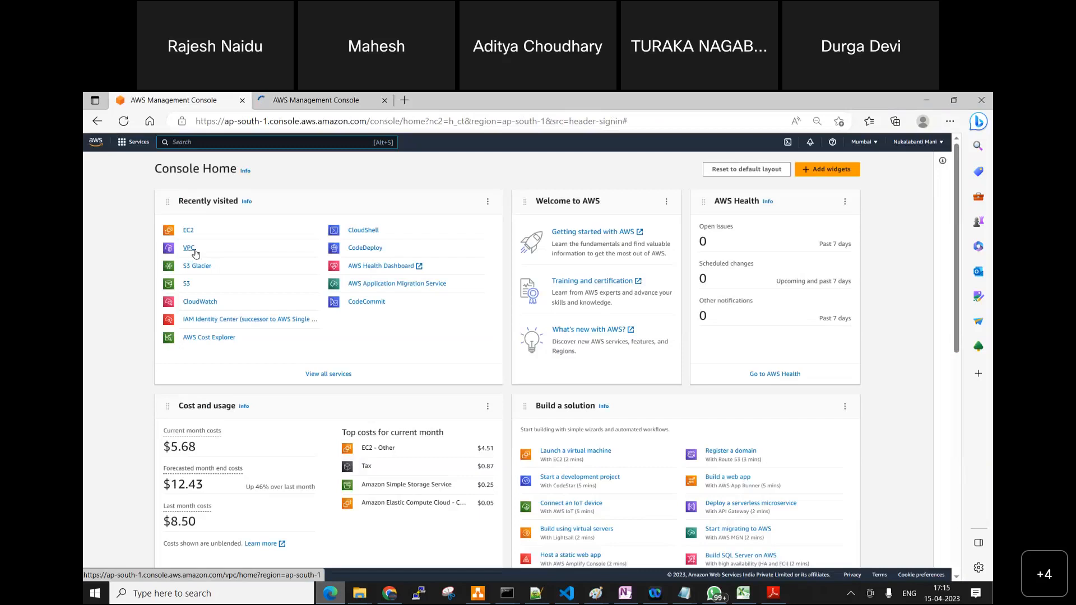
click(191, 249)
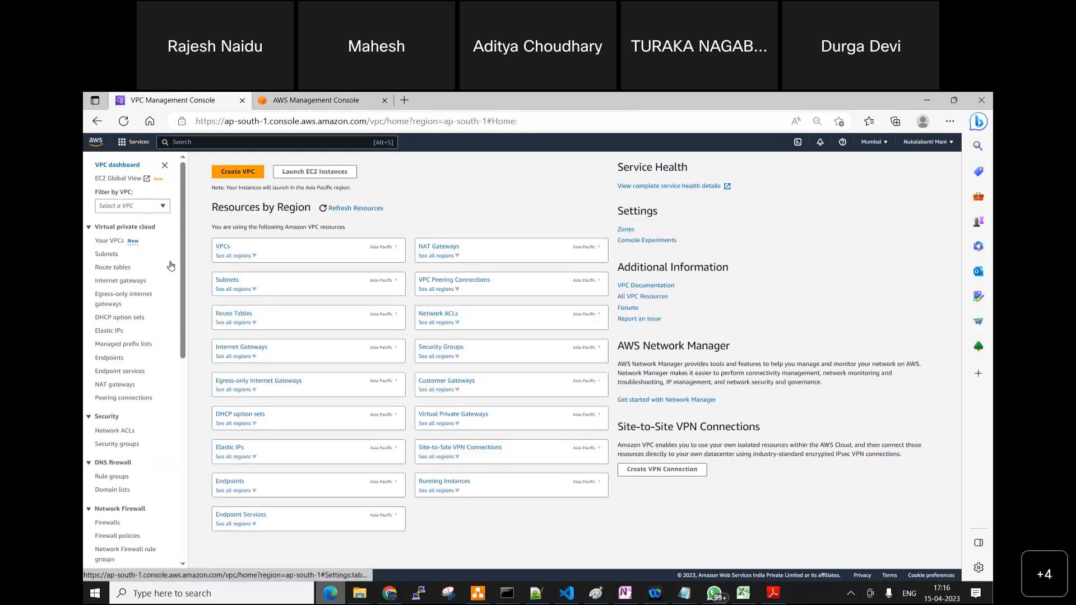
click(105, 242)
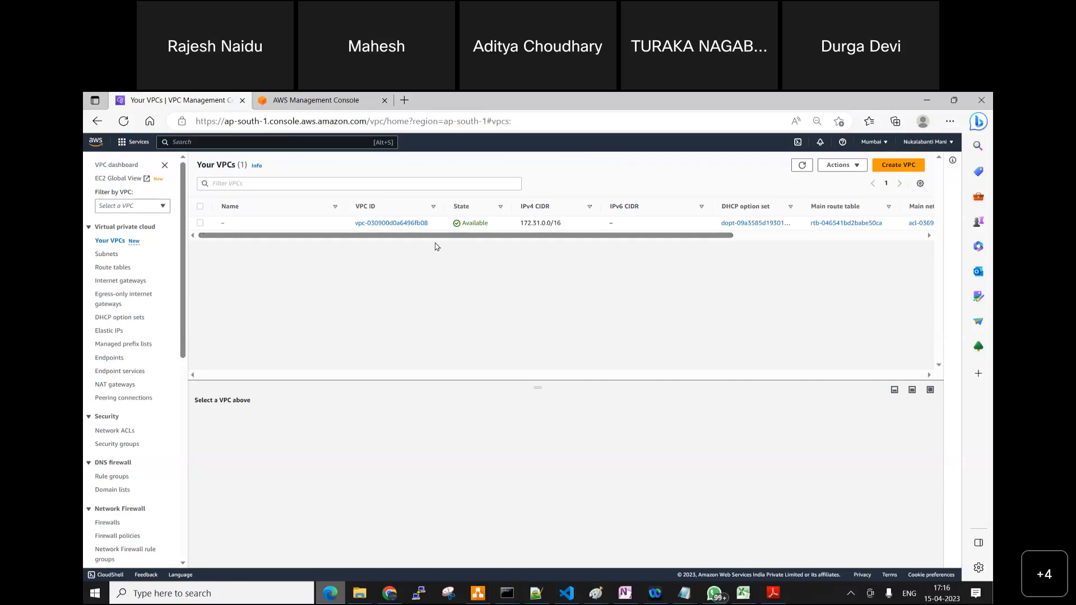
Inspect the details of the existing VPC in the Mumbai region and switch to the PDF reader.
click(729, 227)
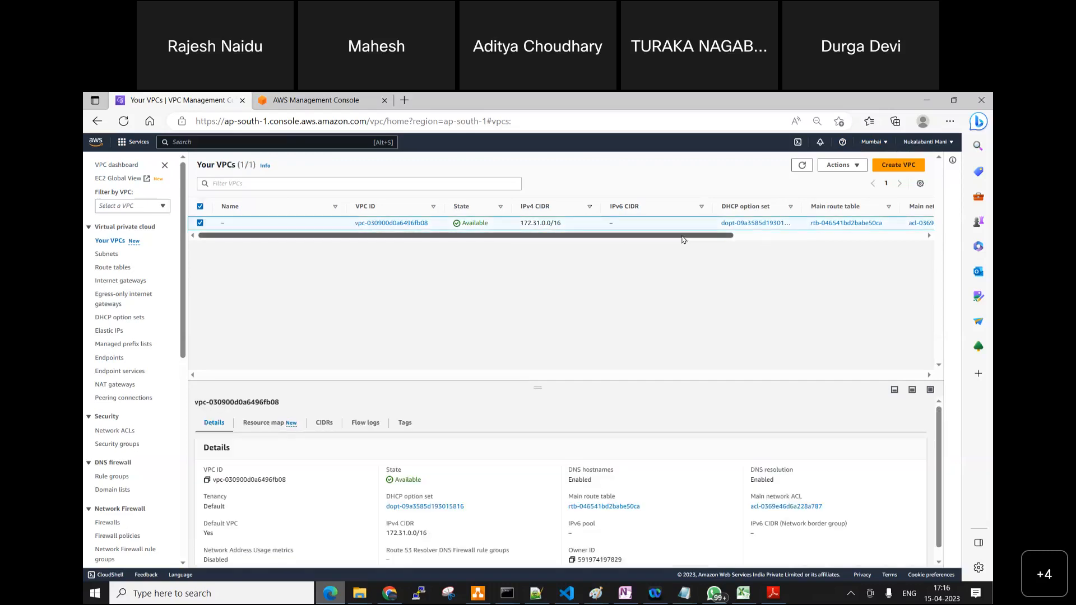
click(200, 224)
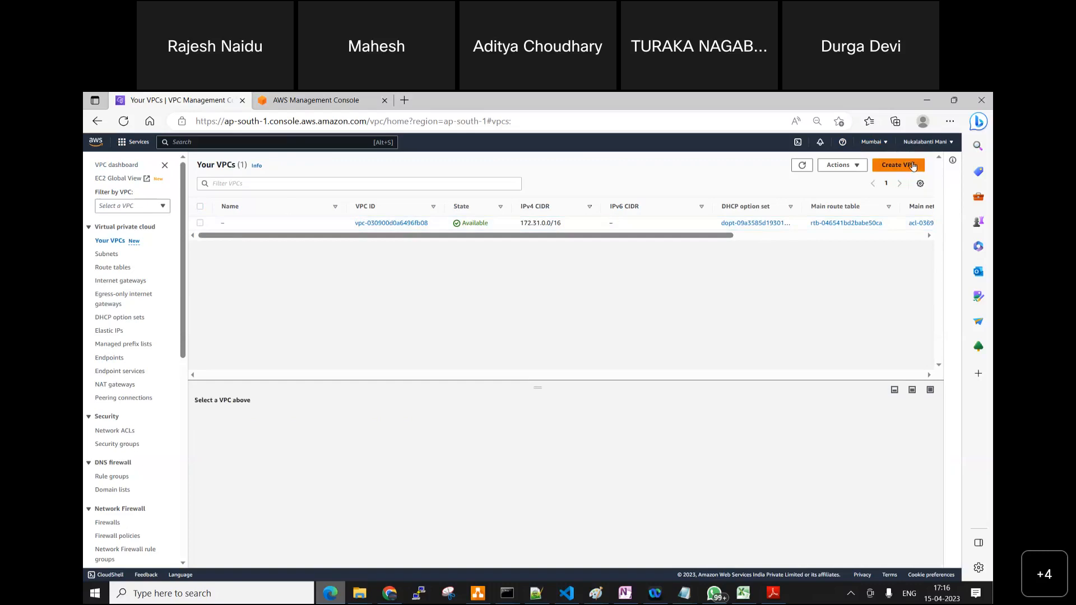
click(772, 594)
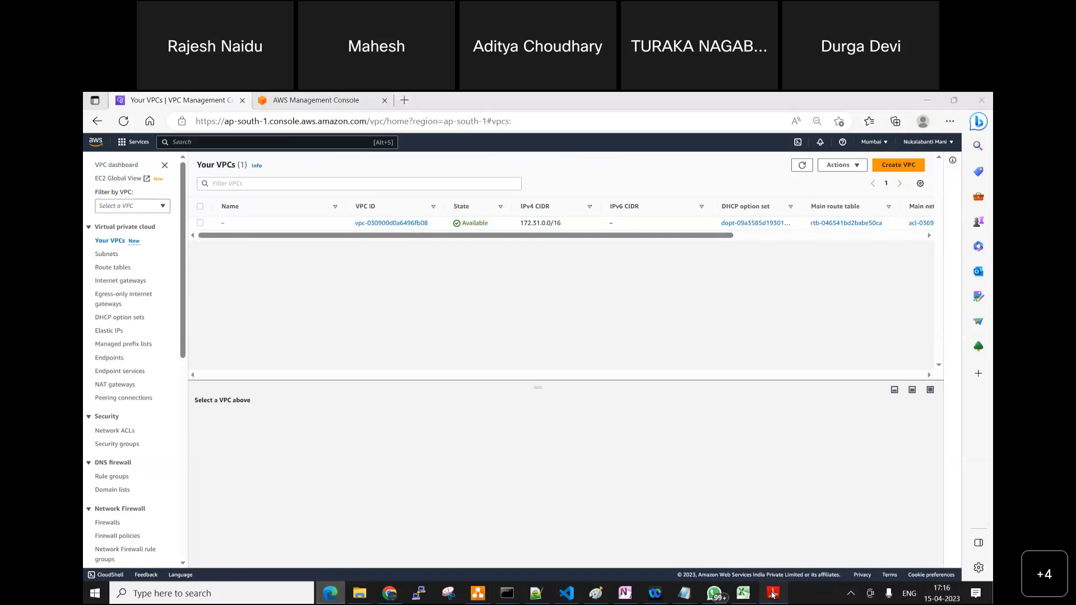
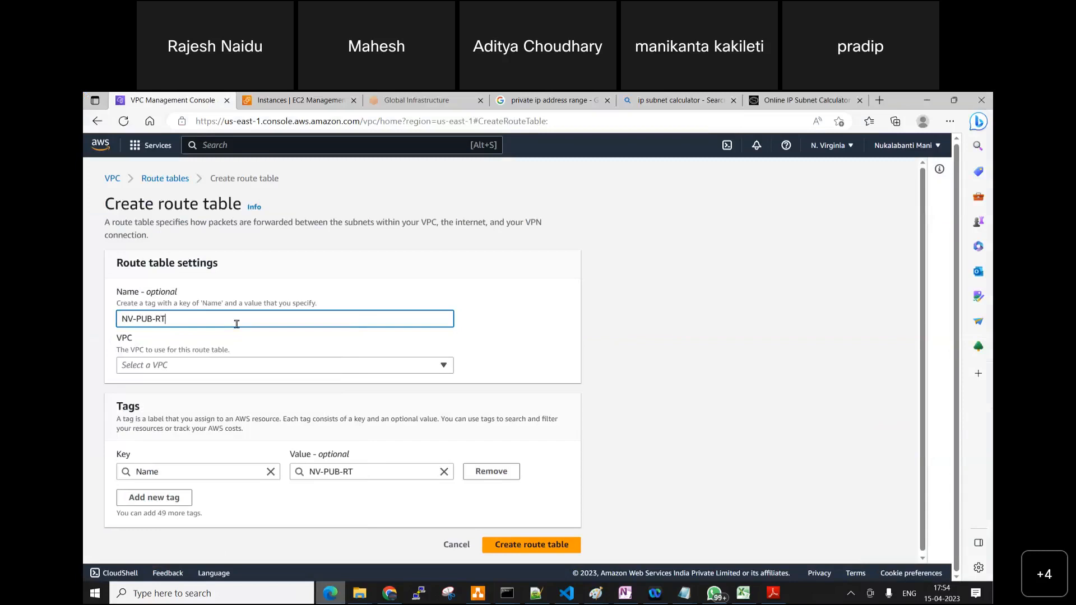
Create the NV-PUB-RT route table in NV-VPC and look it up on the diagrams.net network diagram.
click(262, 370)
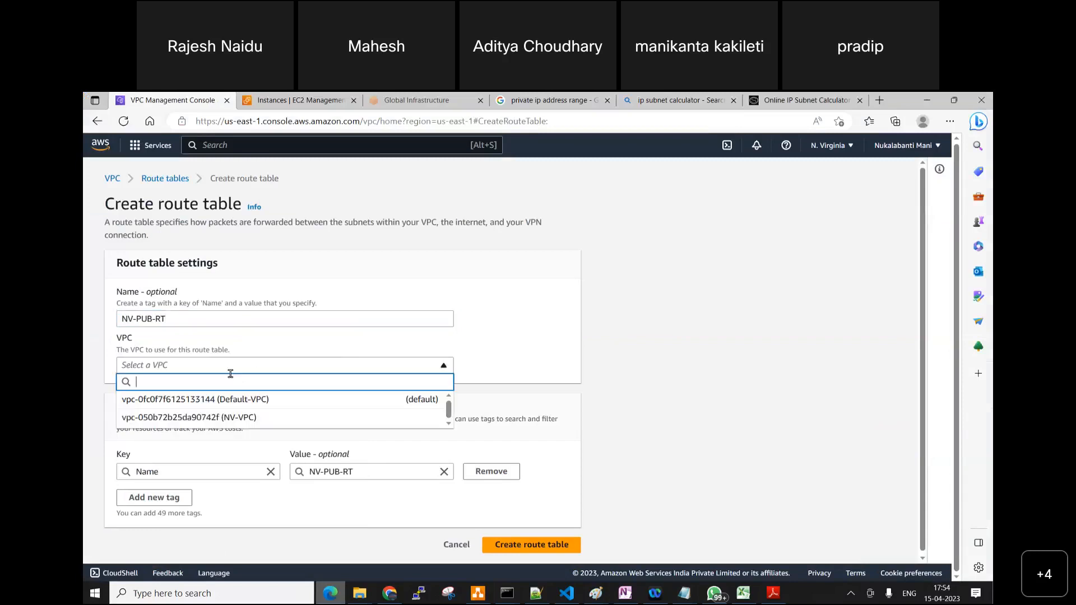
click(249, 416)
click(531, 545)
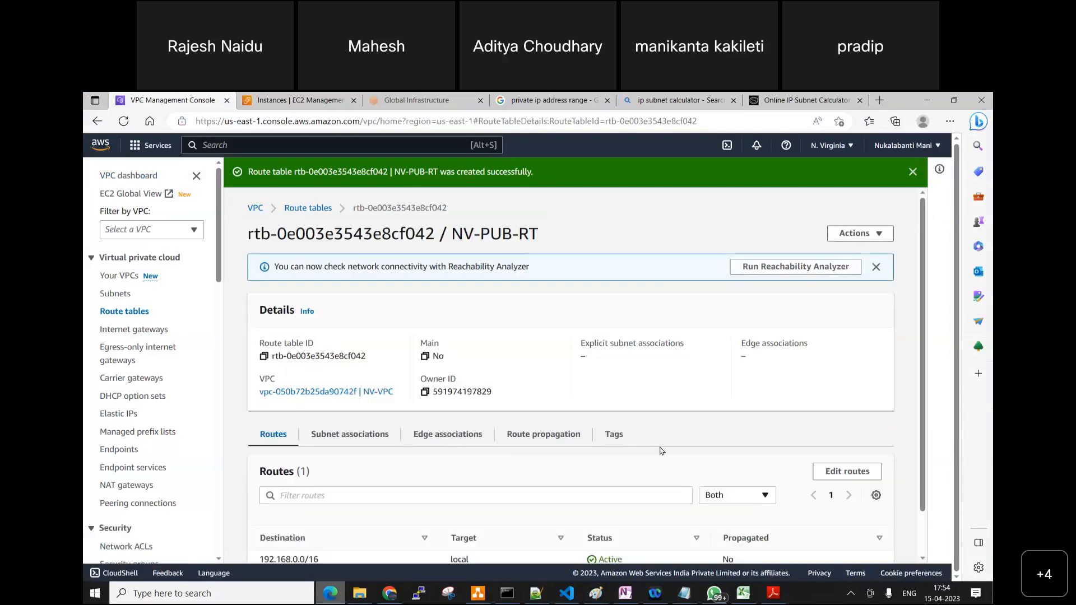
click(476, 594)
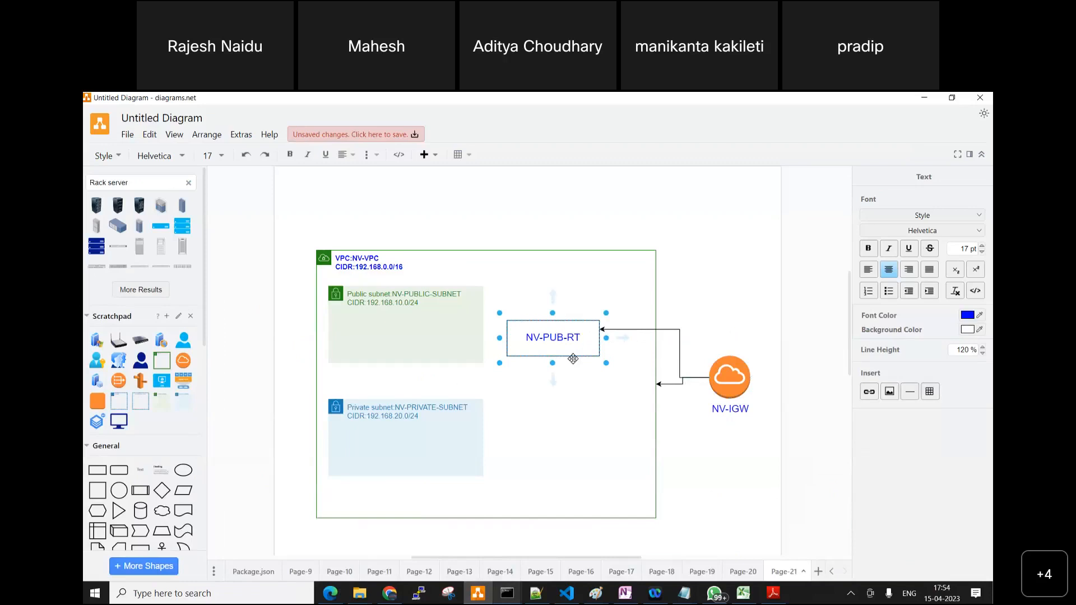
click(329, 594)
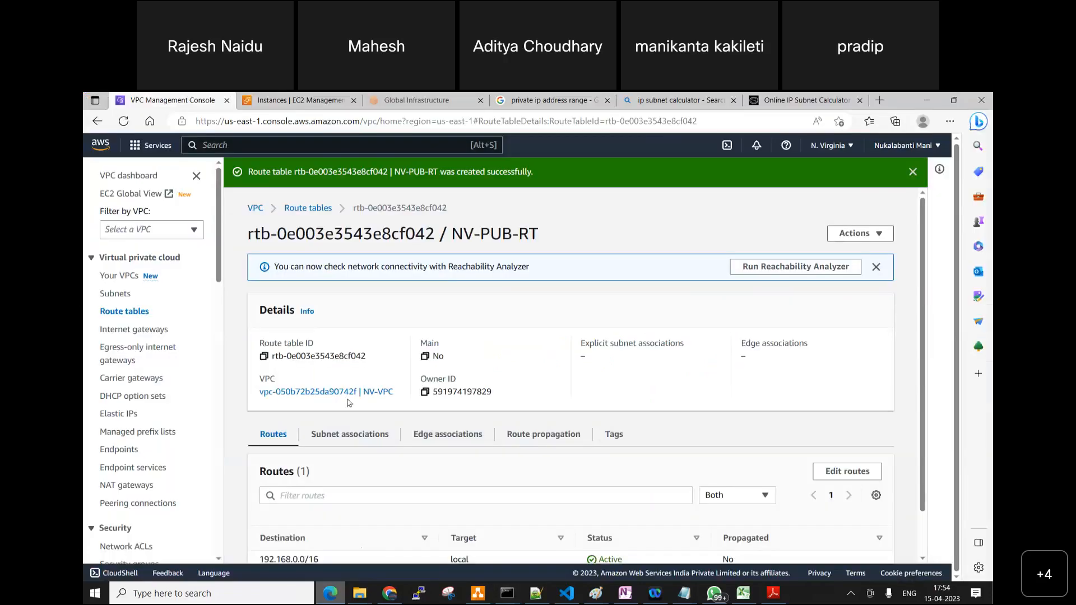
Add a route to NV-PUB-RT with destination 0.0.0.0/0 and internet gateway igw-0da6101b11002dfb3 as target, and save it.
click(121, 314)
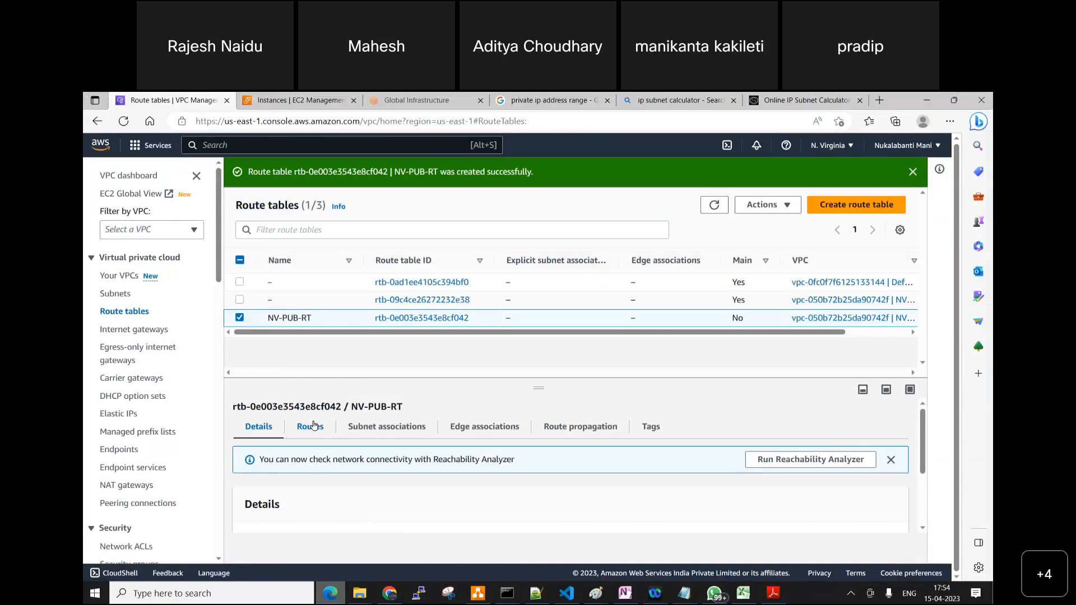
click(314, 427)
scroll(518, 412, down, 2)
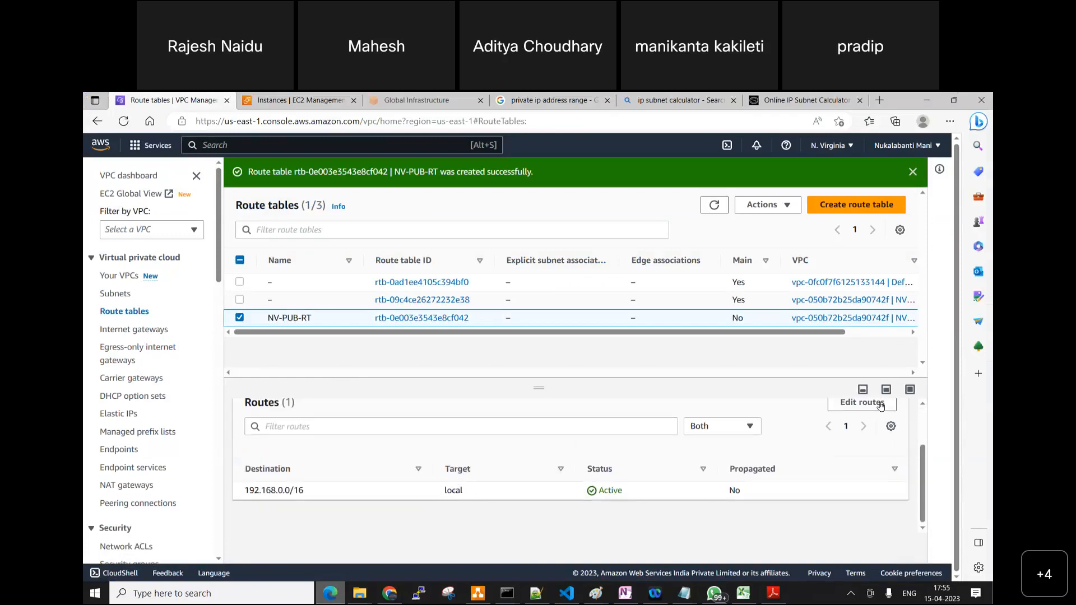
click(863, 404)
click(162, 320)
click(245, 313)
click(211, 334)
click(484, 315)
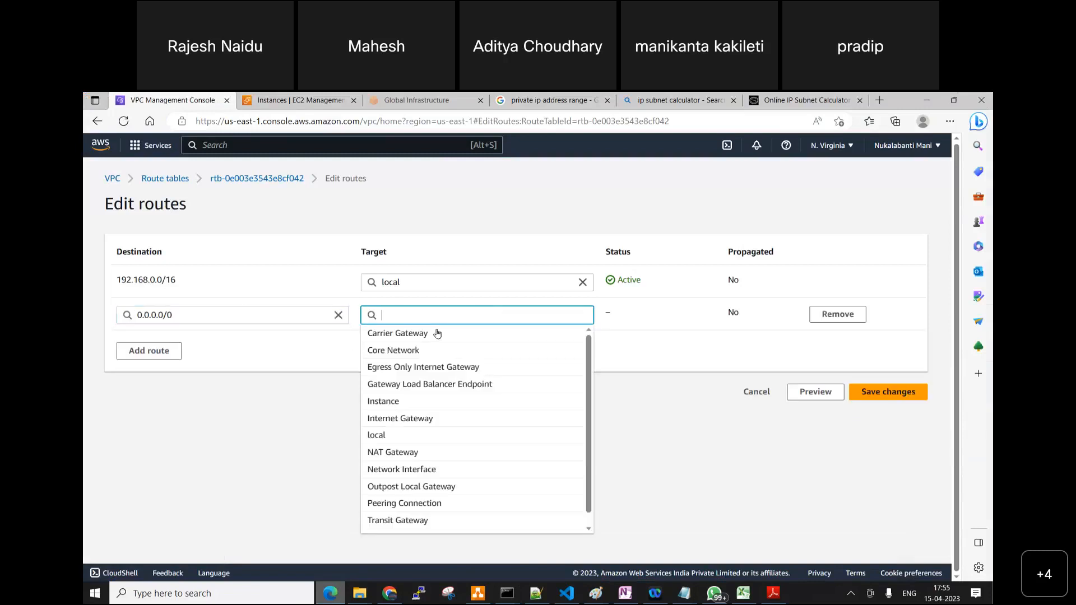
click(423, 420)
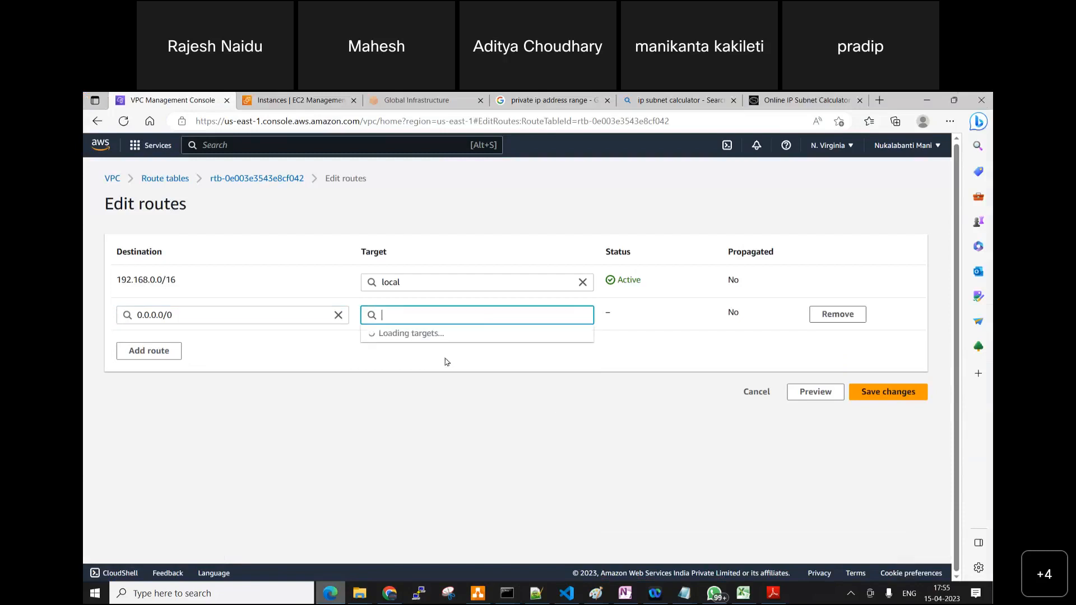
click(480, 335)
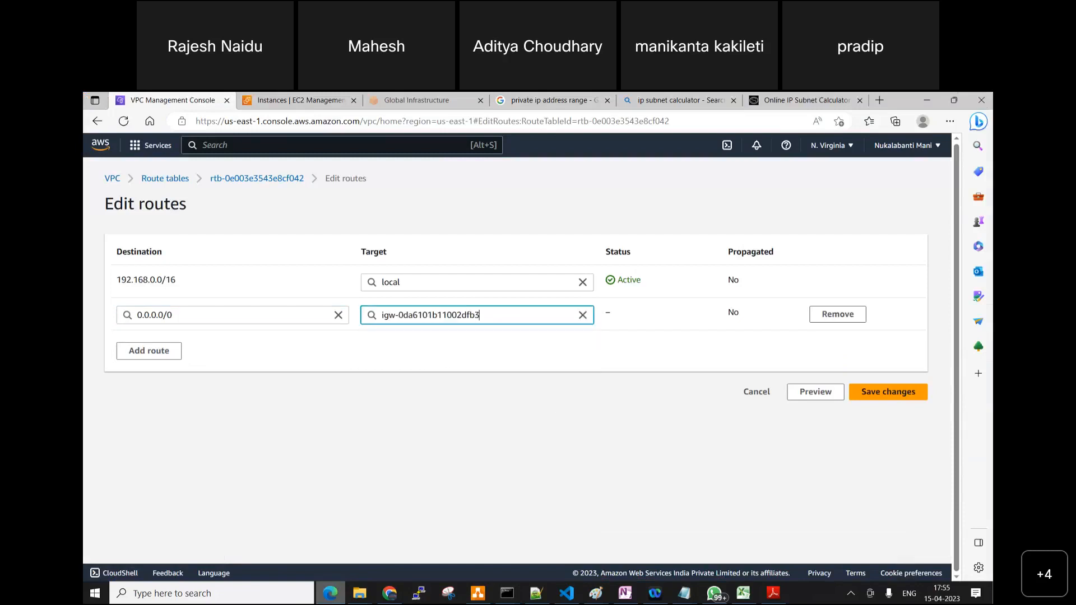
click(906, 393)
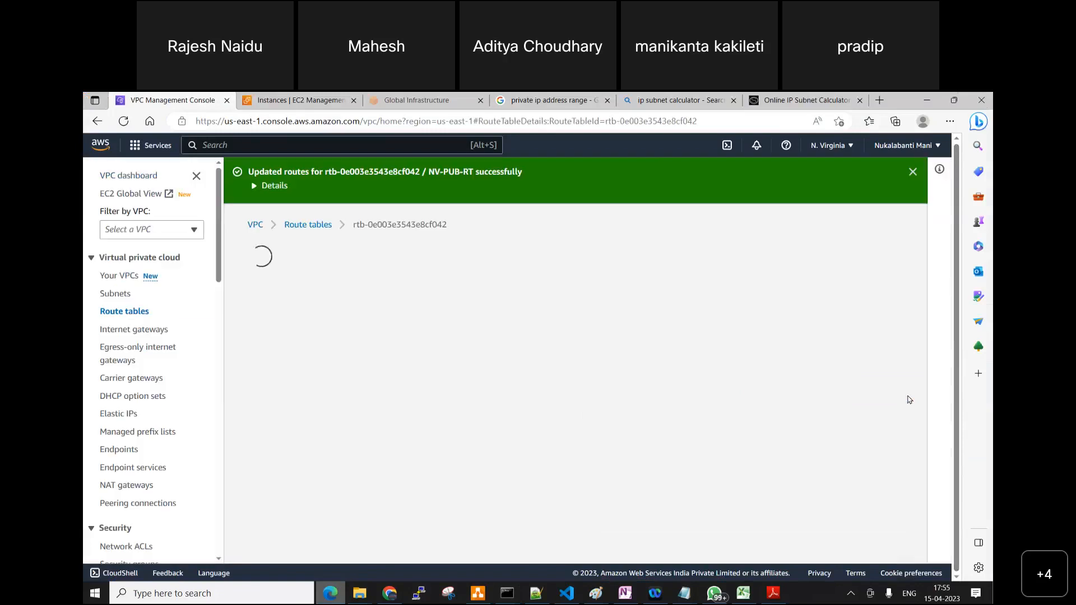
Switch to diagrams.net and draw a connector arrow from the NV-PUBLIC-SUBNET box to the NV-PUB-RT box.
click(479, 593)
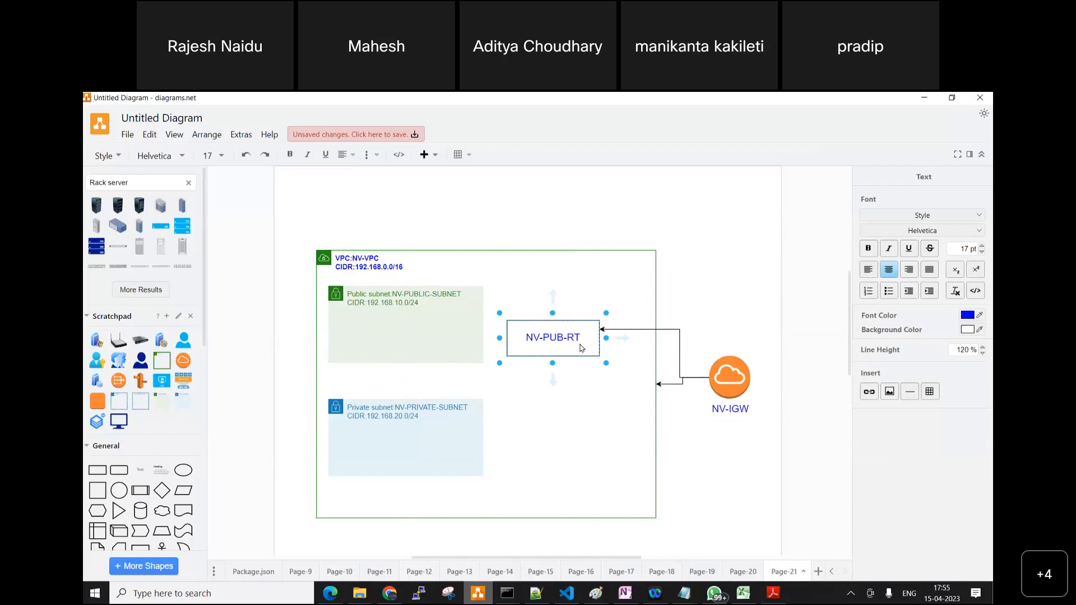
click(402, 329)
mouse_move(500, 325)
drag(501, 325, 522, 350)
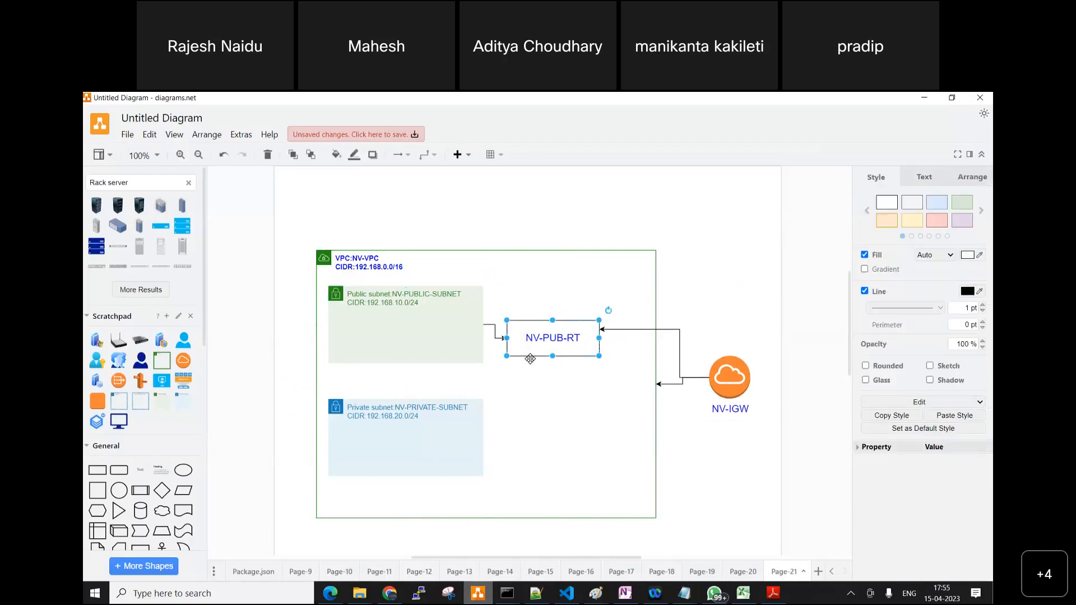
click(572, 364)
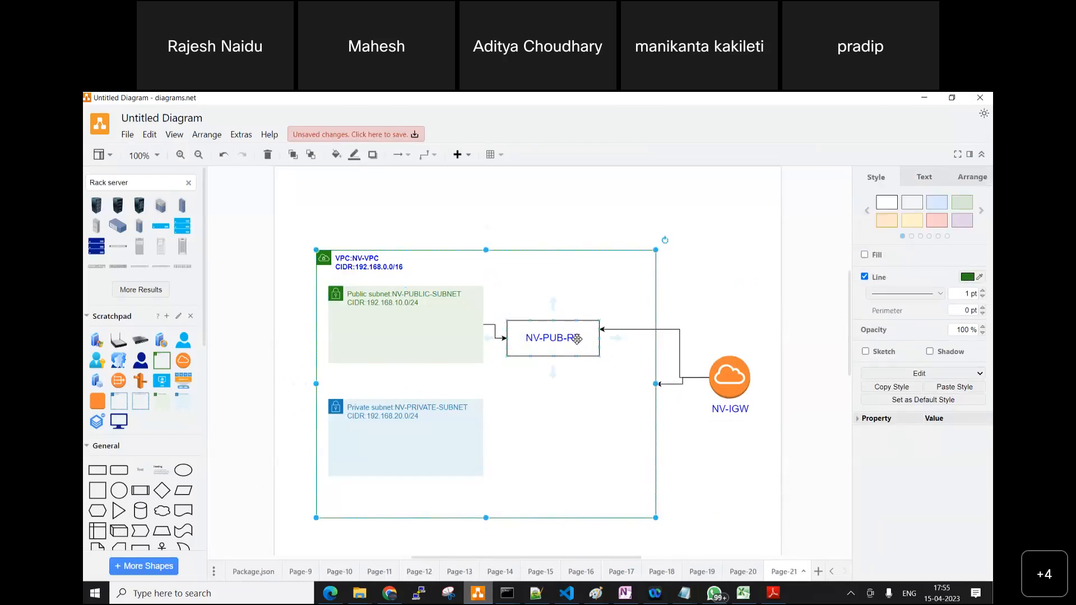
Back in the AWS console, associate NV-PUBLIC-SUBNET with the NV-PUB-RT route table and save the association.
click(336, 596)
click(125, 312)
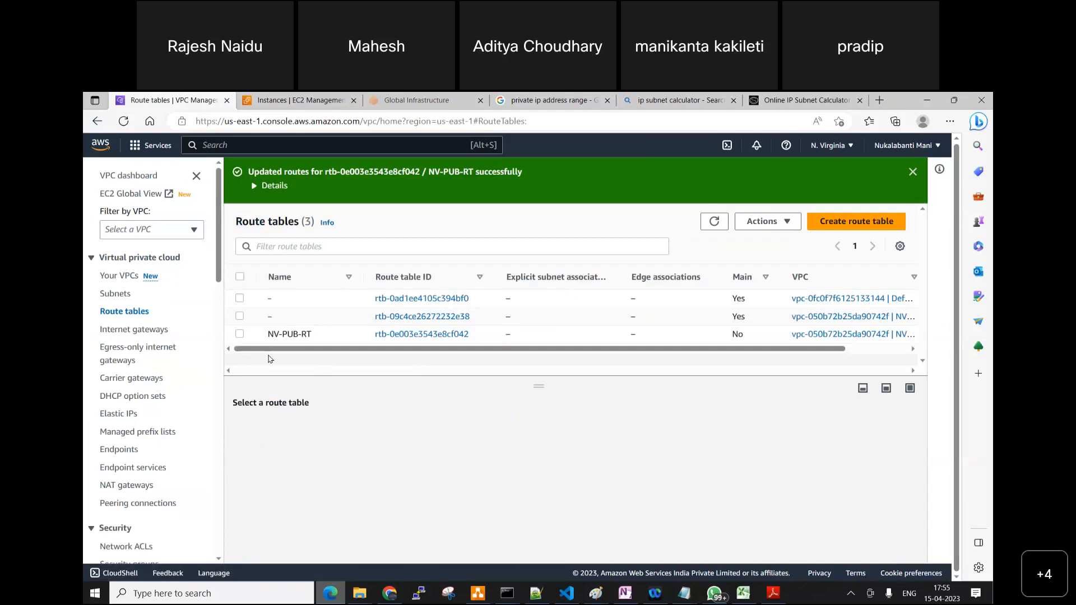
click(239, 334)
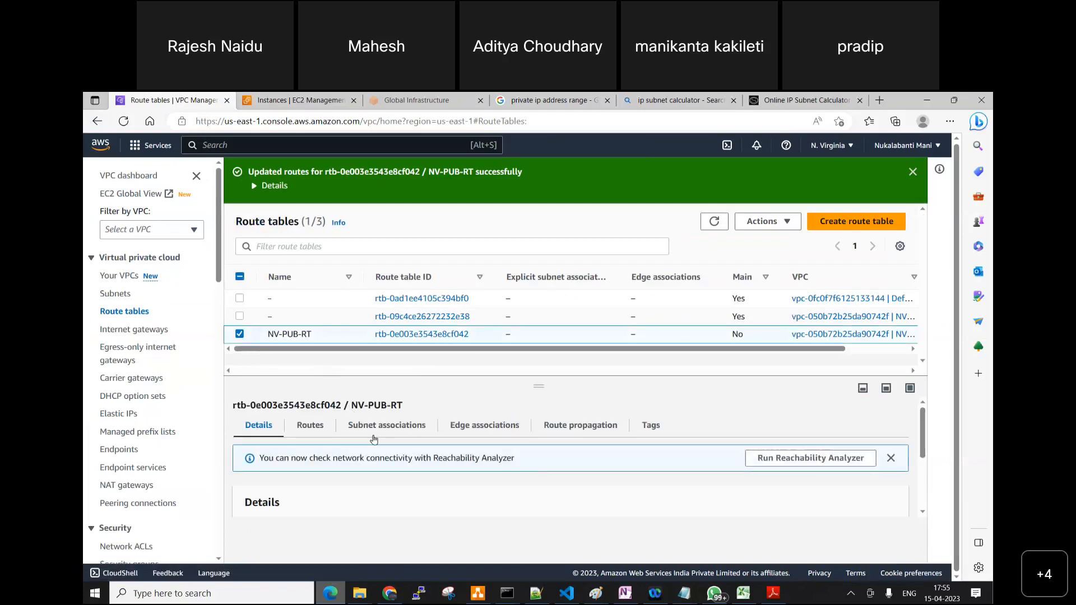
click(390, 427)
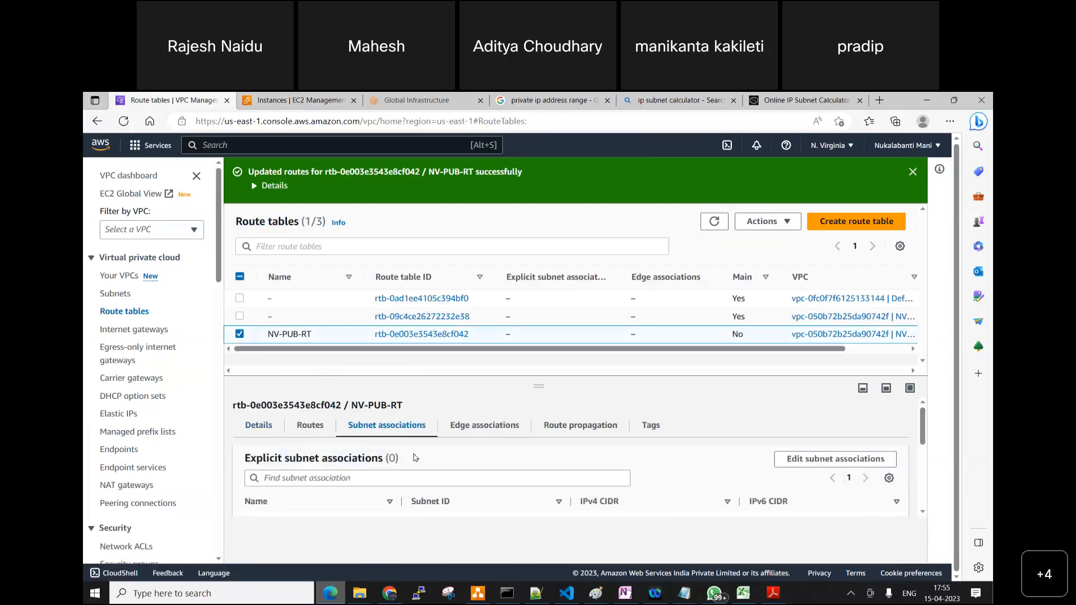
click(841, 464)
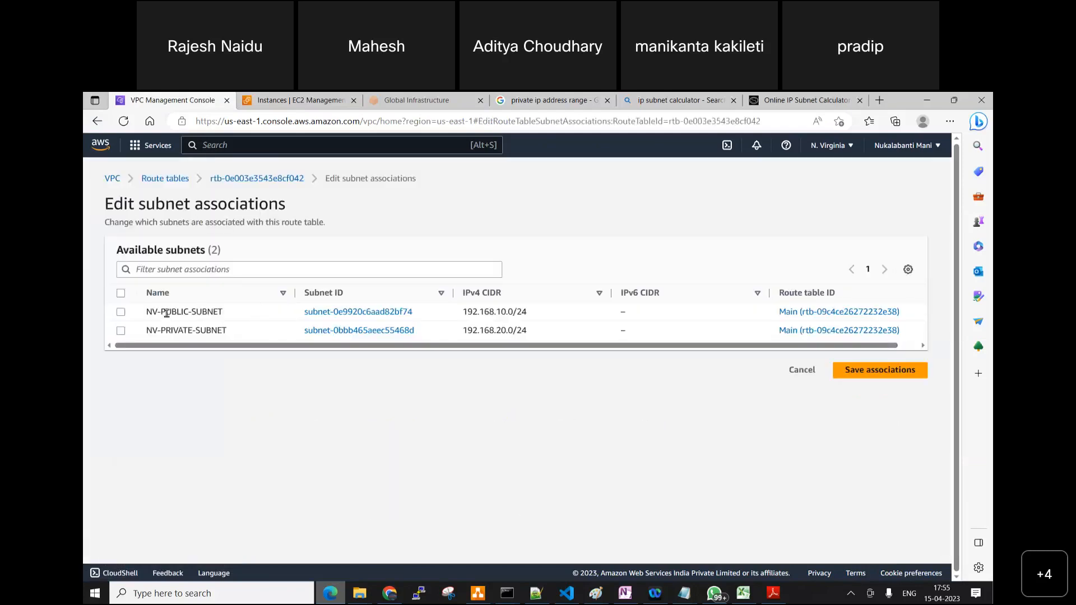
click(121, 312)
click(851, 449)
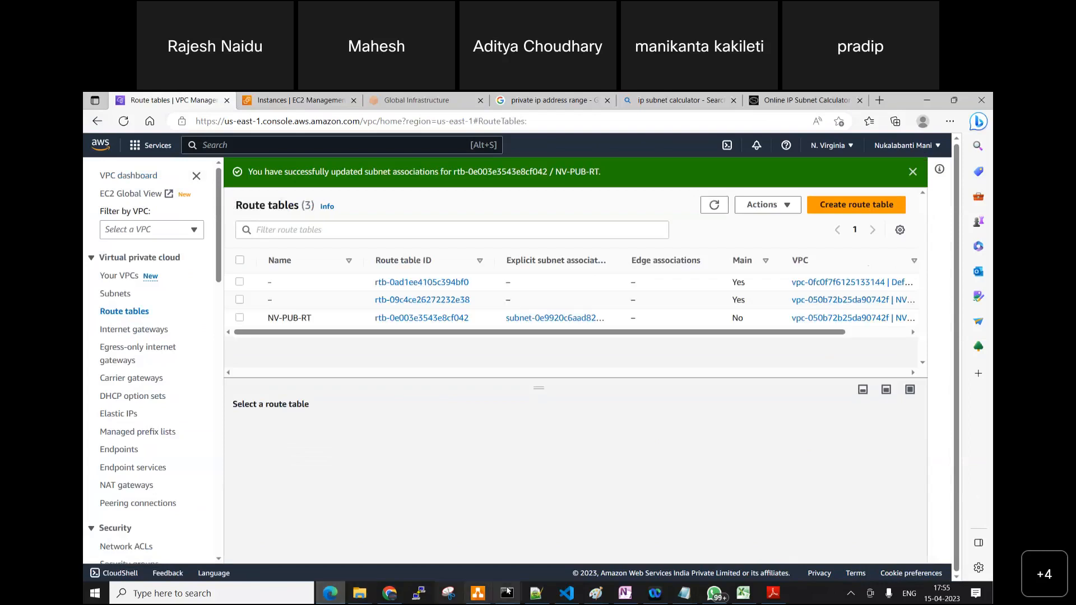
Switch to diagrams.net and add an orange instance shape labelled WEB inside the NV-PUBLIC-SUBNET box.
click(477, 593)
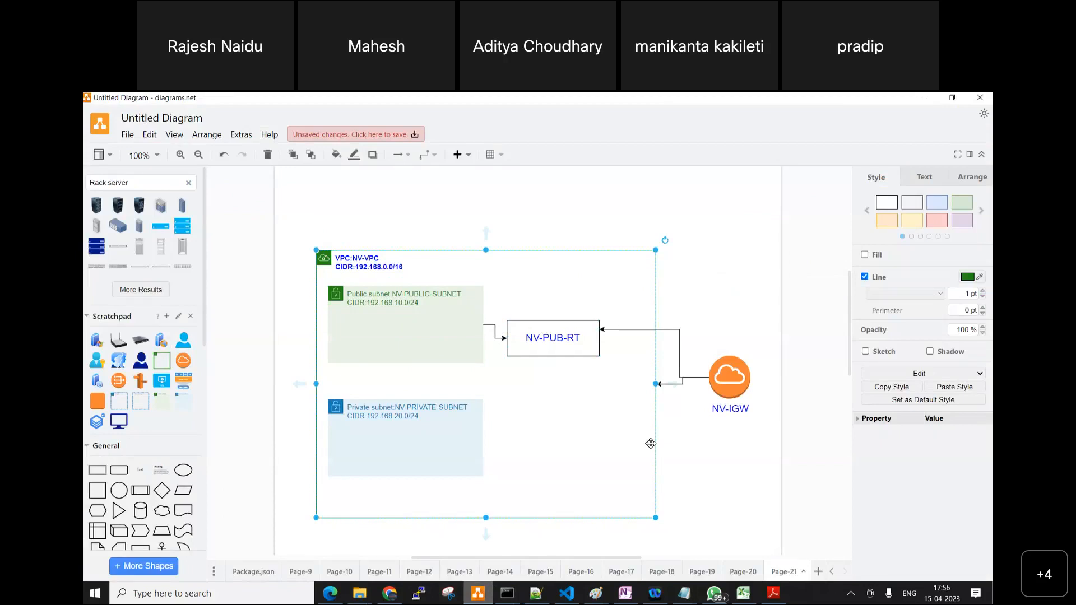
click(98, 402)
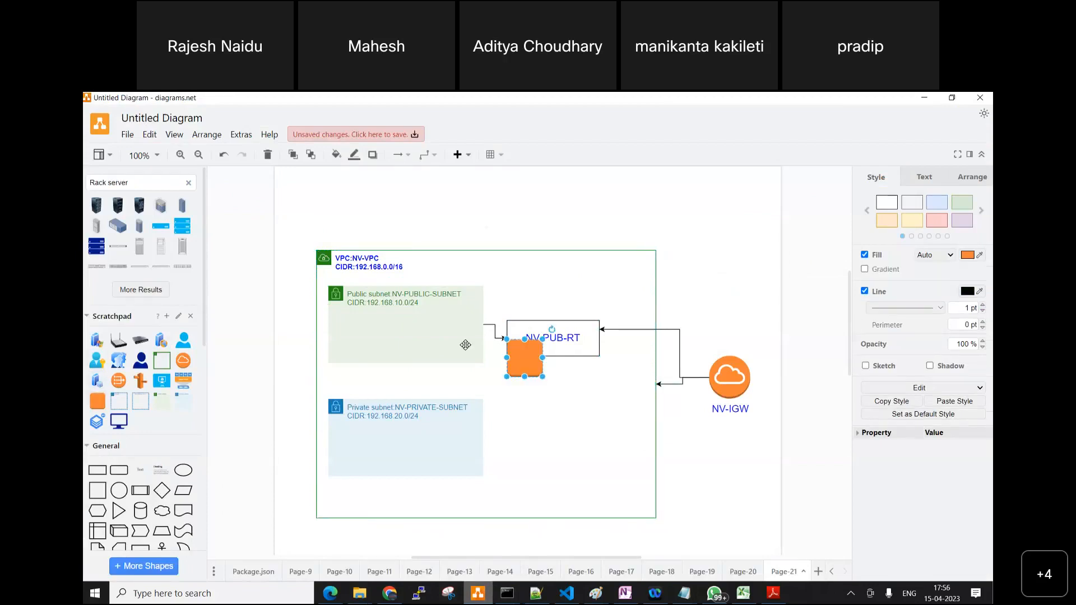
drag(522, 355, 387, 330)
click(557, 450)
click(384, 340)
double_click(386, 330)
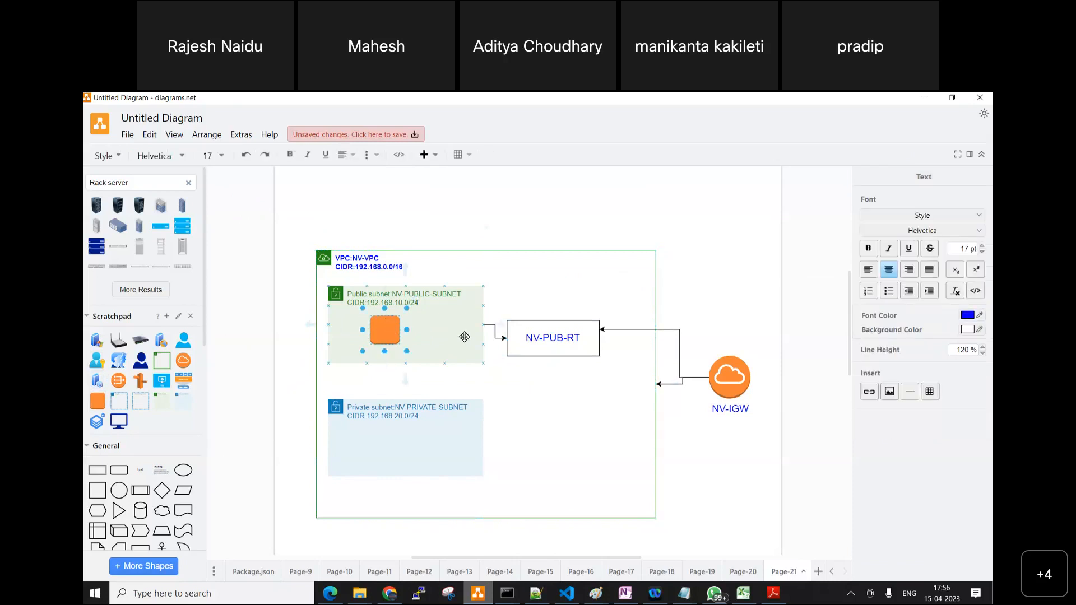
text(WEB)
click(589, 444)
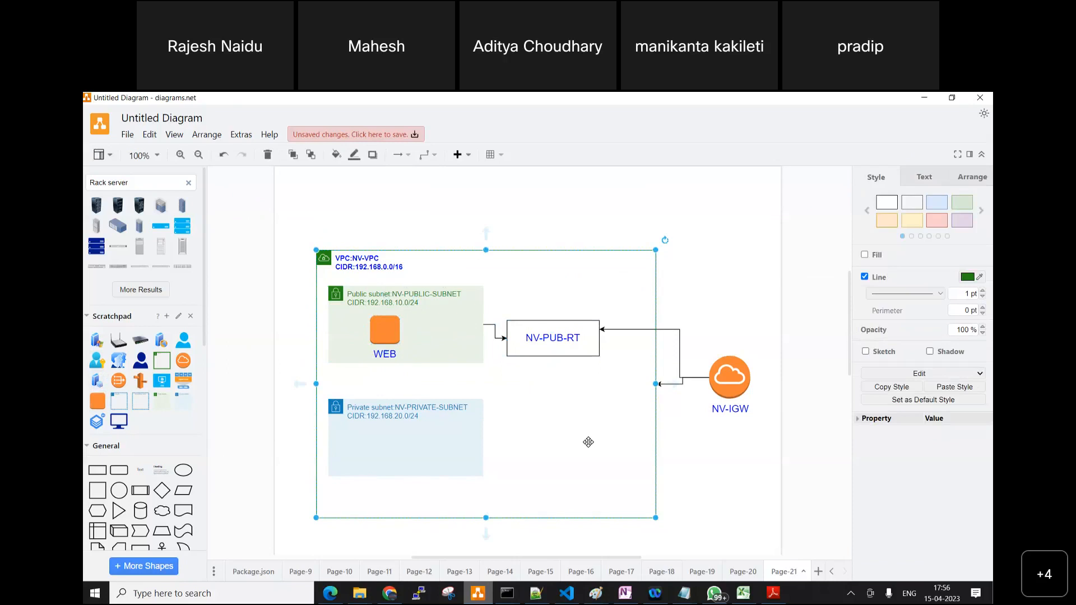
Switch back to the AWS console's EC2 instances page, refresh it and start launching a new instance named WEB.
click(330, 593)
key(ctrl+Tab)
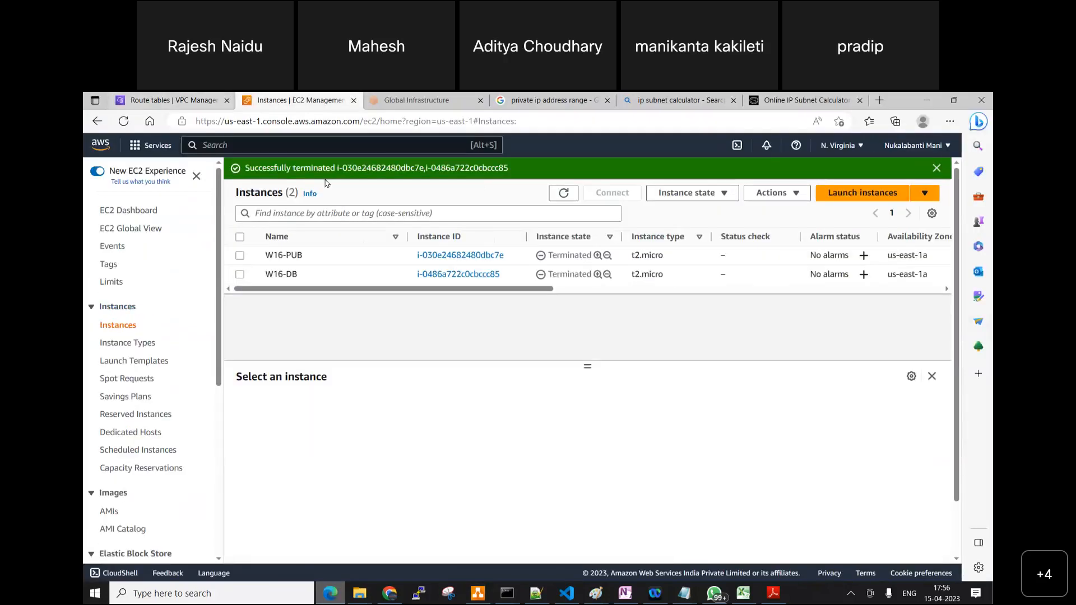
click(563, 194)
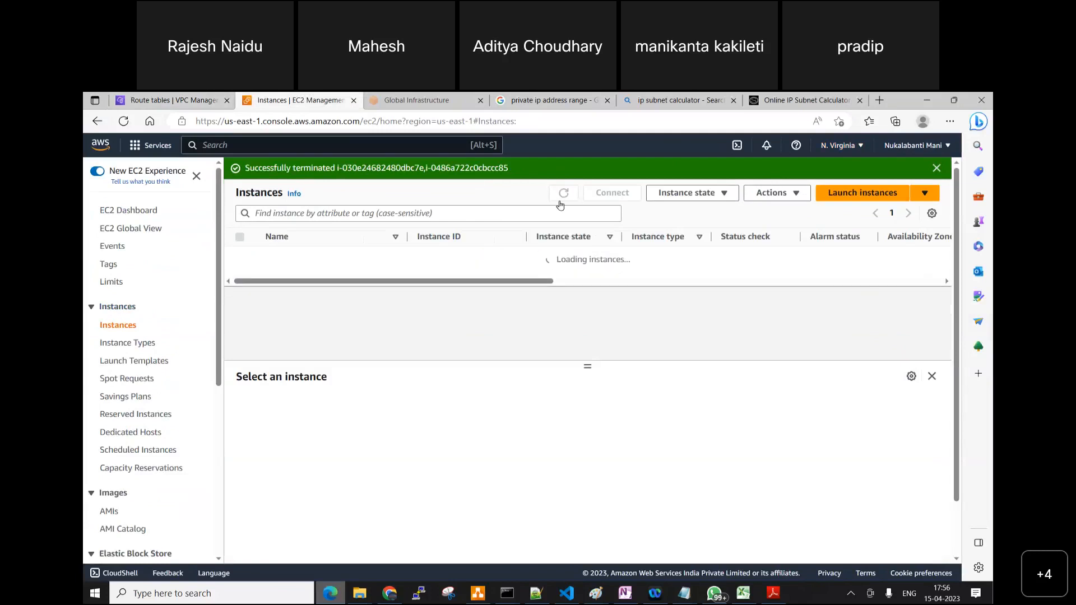
click(852, 194)
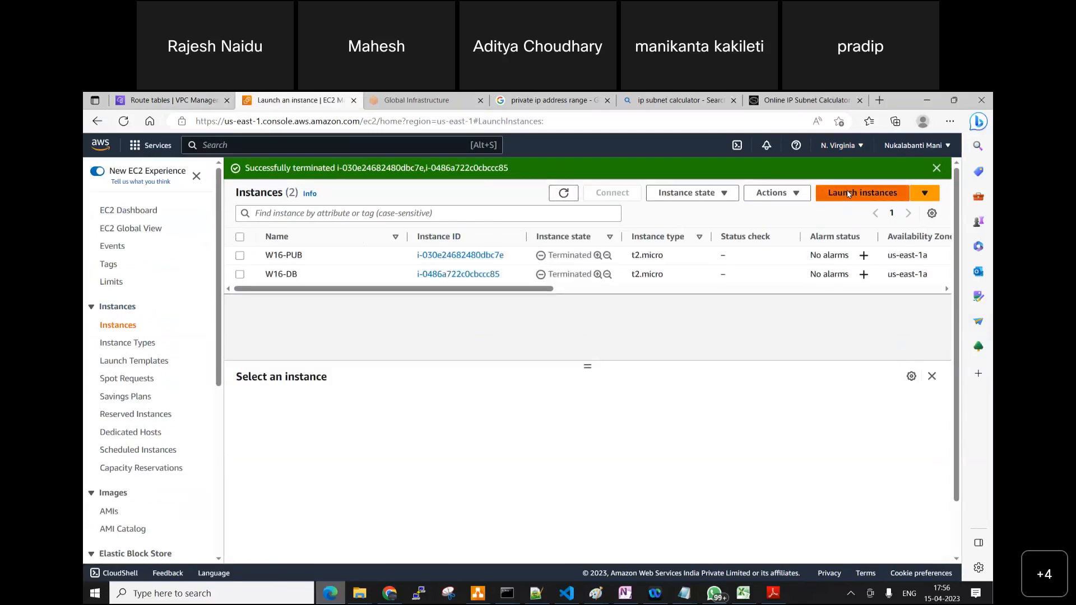
click(200, 349)
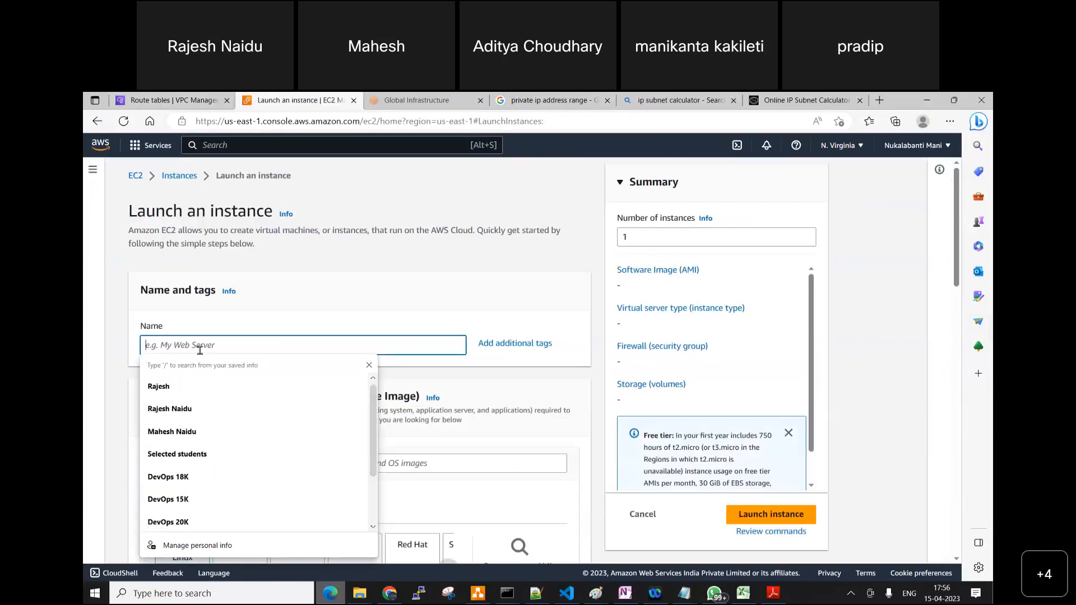
text(WEB)
Choose the Windows image Microsoft Windows Server 2019 Base as the instance's AMI.
scroll(403, 440, down, 2)
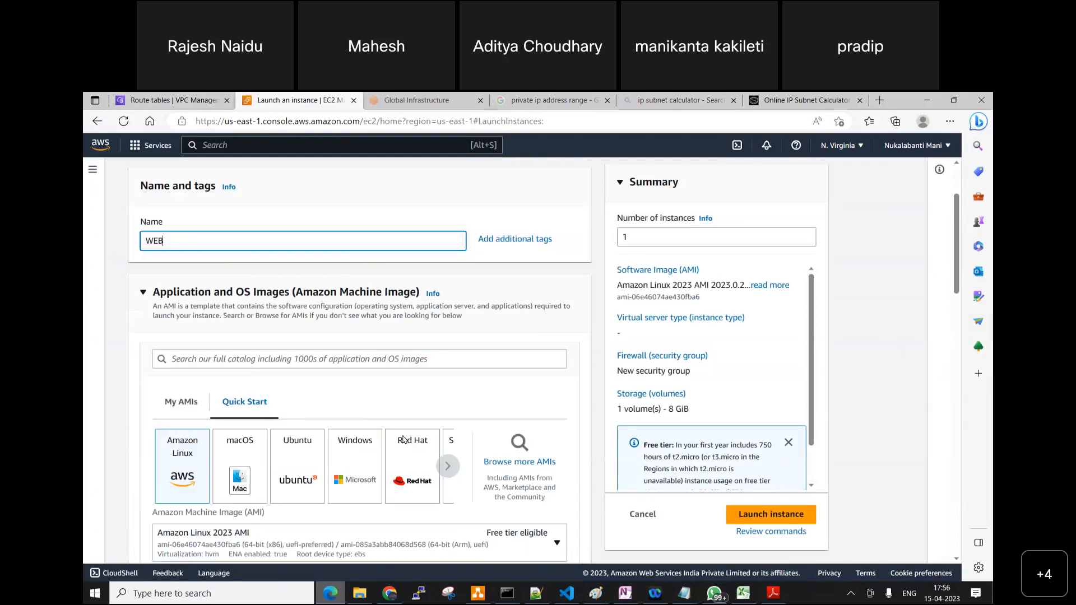
scroll(403, 440, down, 1)
click(362, 447)
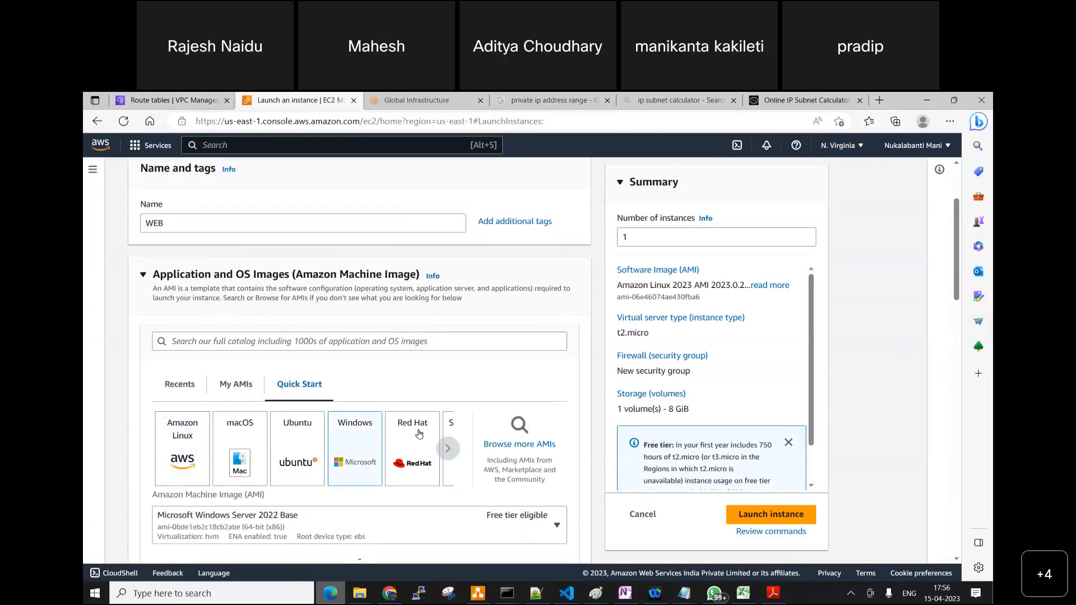
scroll(520, 421, down, 5)
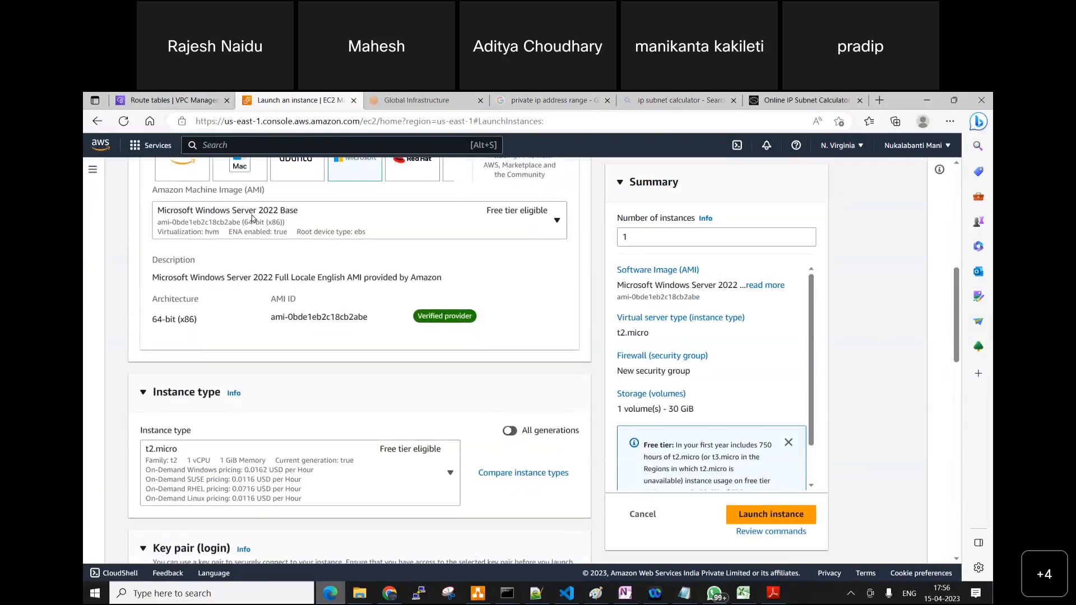
click(424, 216)
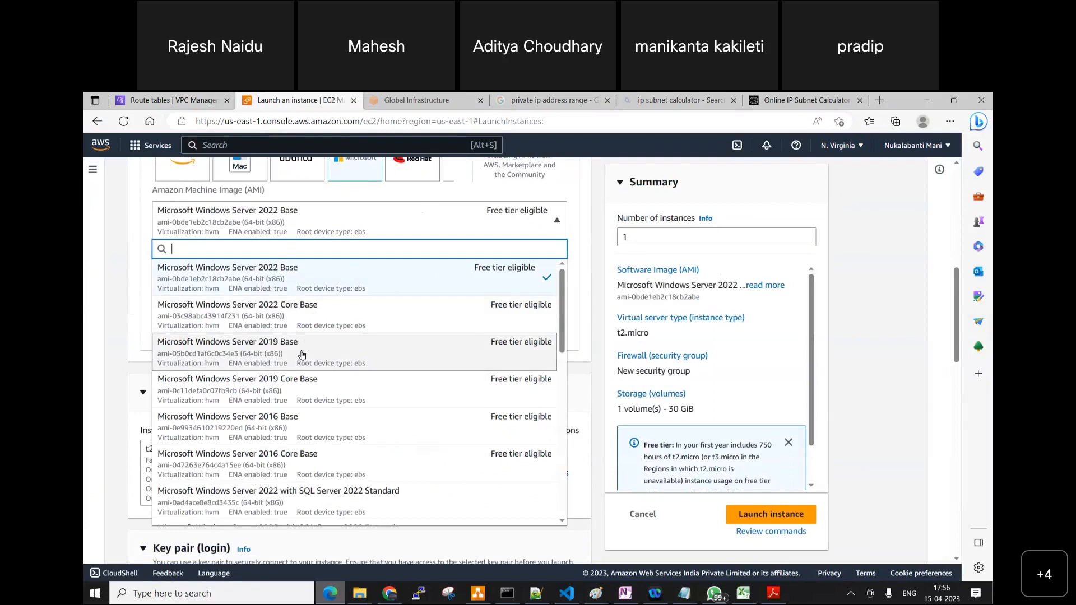
key(Return)
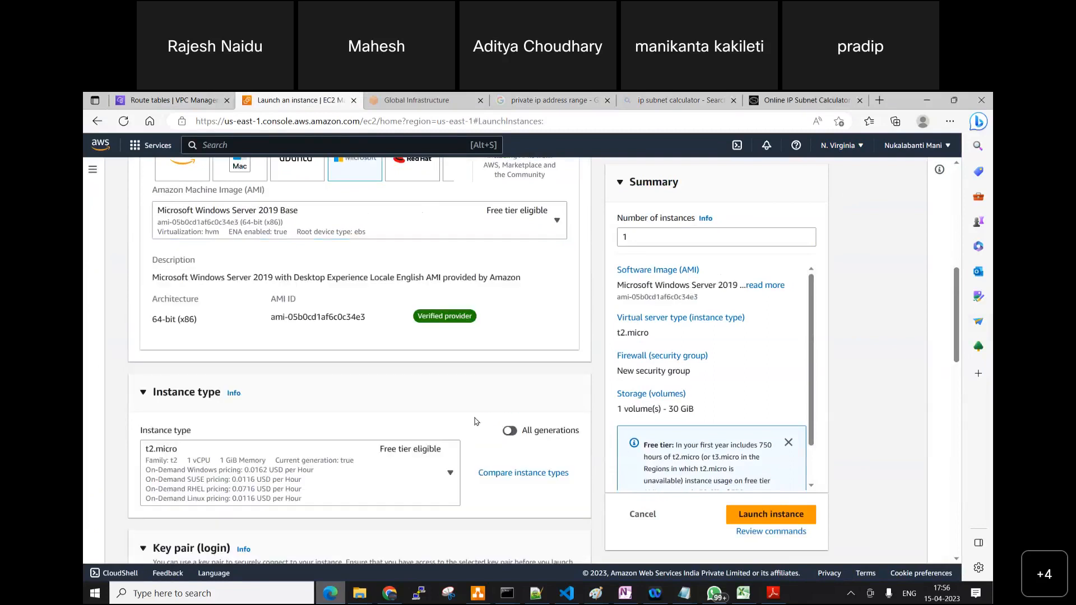
Choose NV_Windows2016_Weekend_Keypair as the login key pair for the instance.
scroll(392, 370, down, 4)
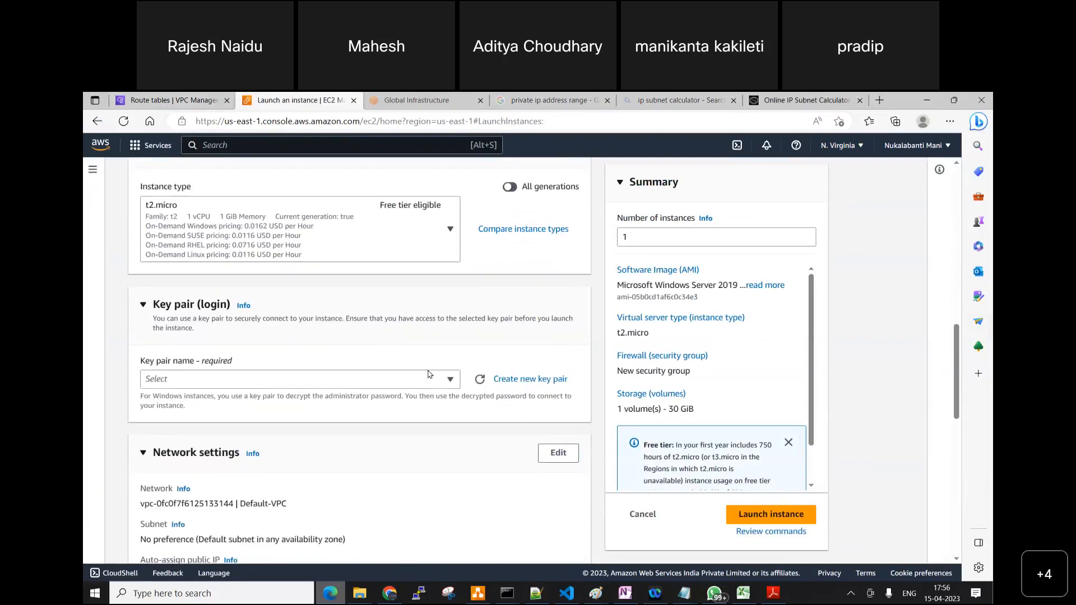
click(438, 380)
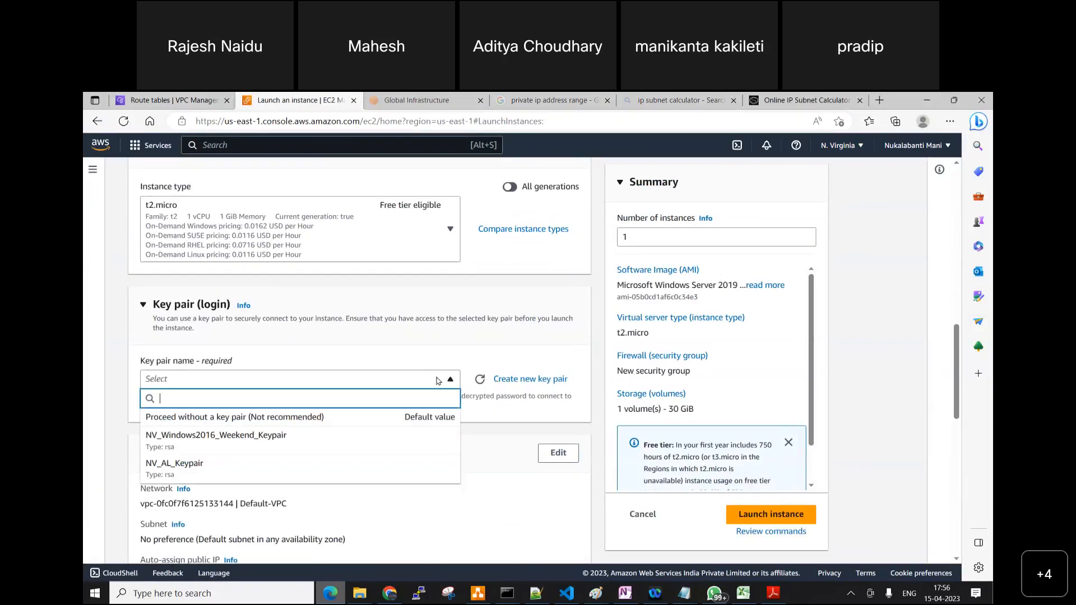
click(255, 440)
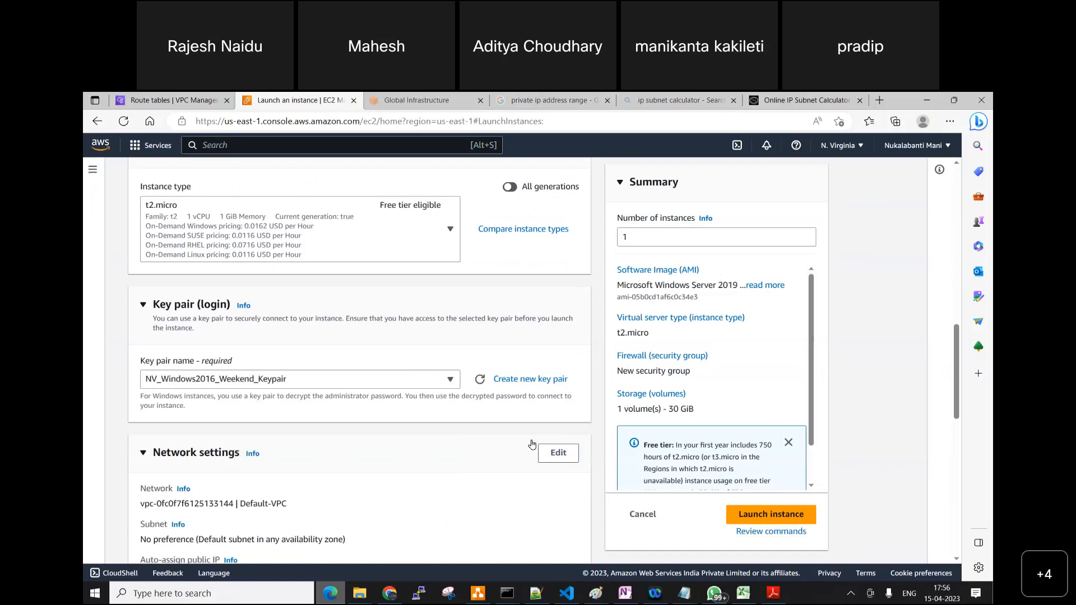
Edit the network settings to use NV-VPC and NV-PUBLIC-SUBNET, with auto-assign public IP set to Enable.
scroll(398, 442, down, 2)
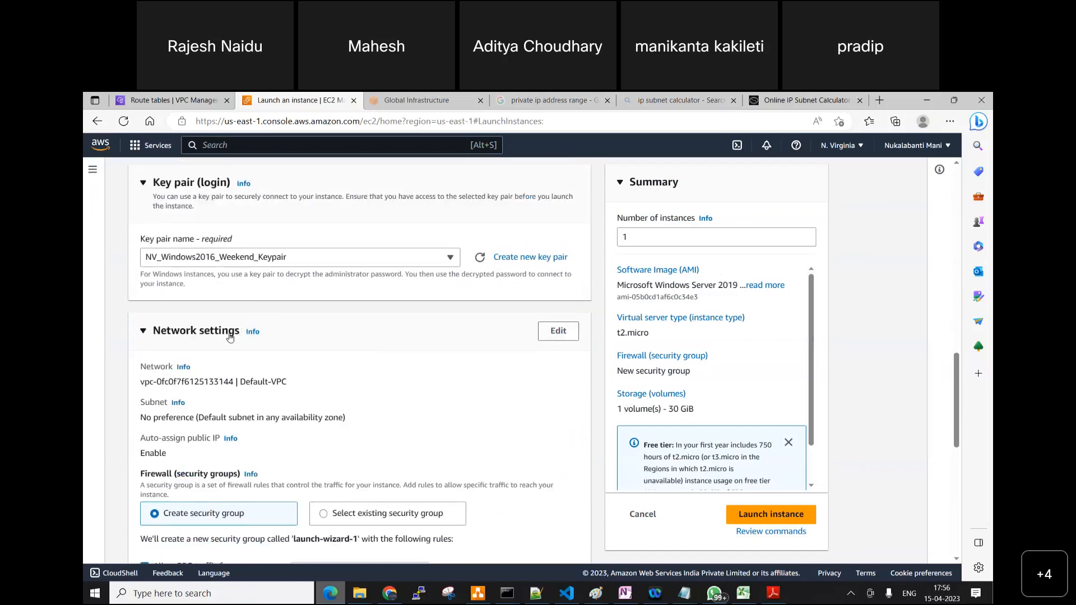
click(551, 333)
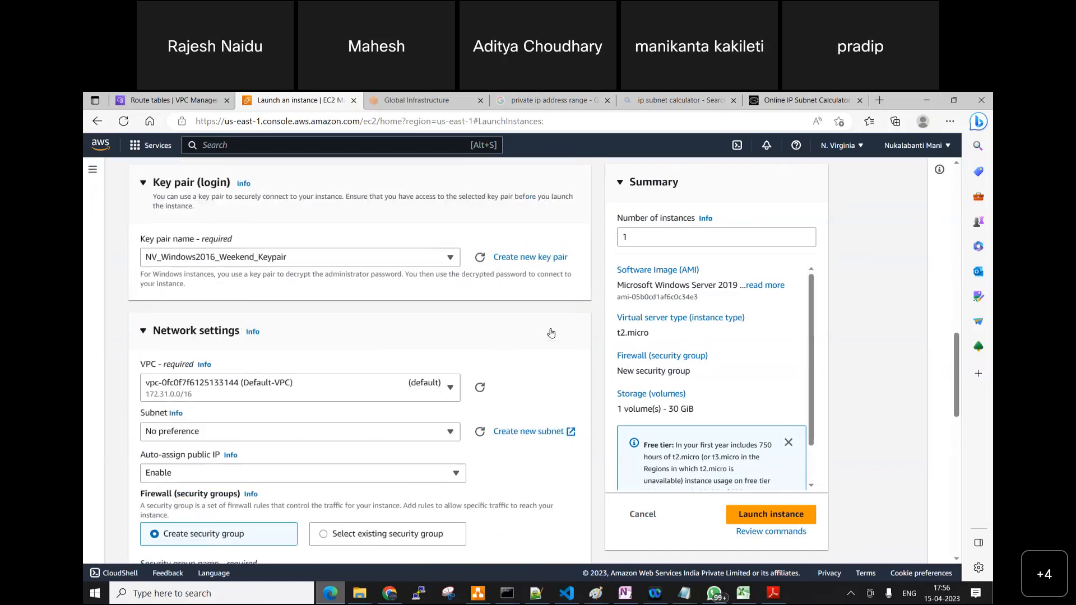
click(367, 389)
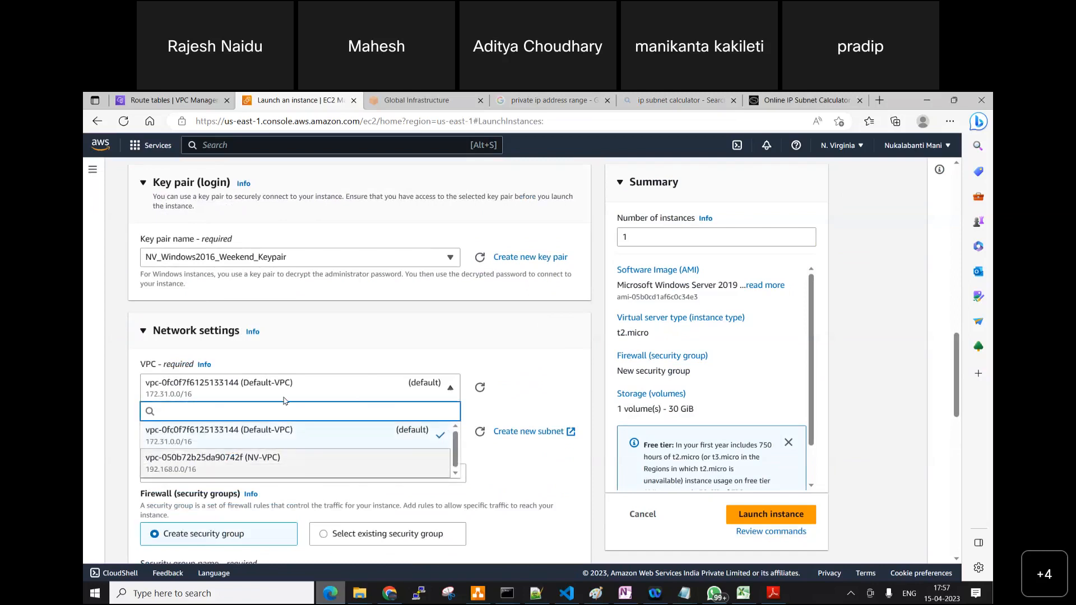
click(280, 463)
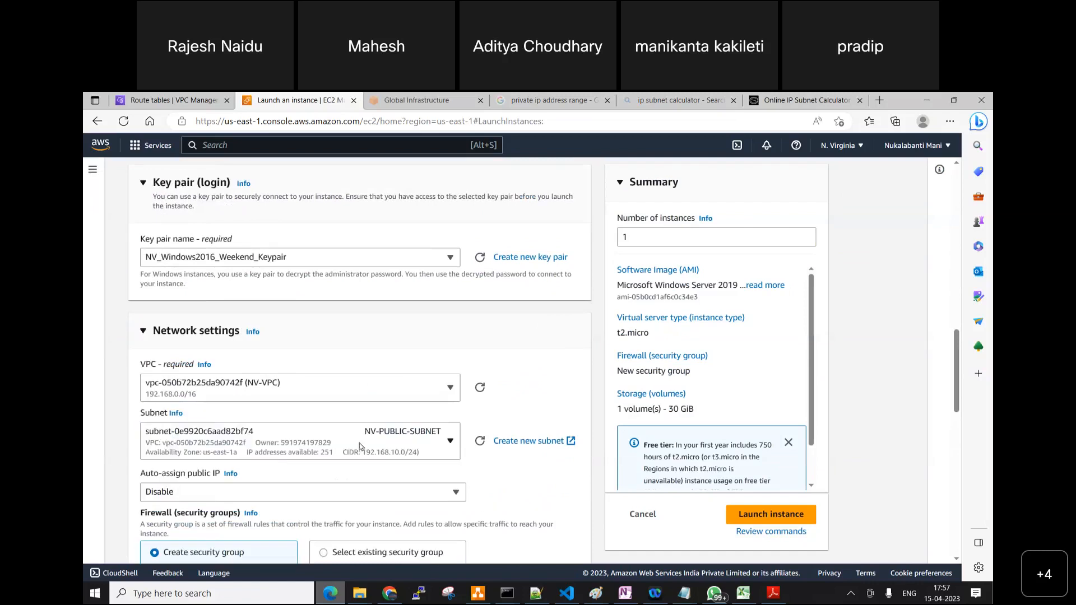
click(433, 438)
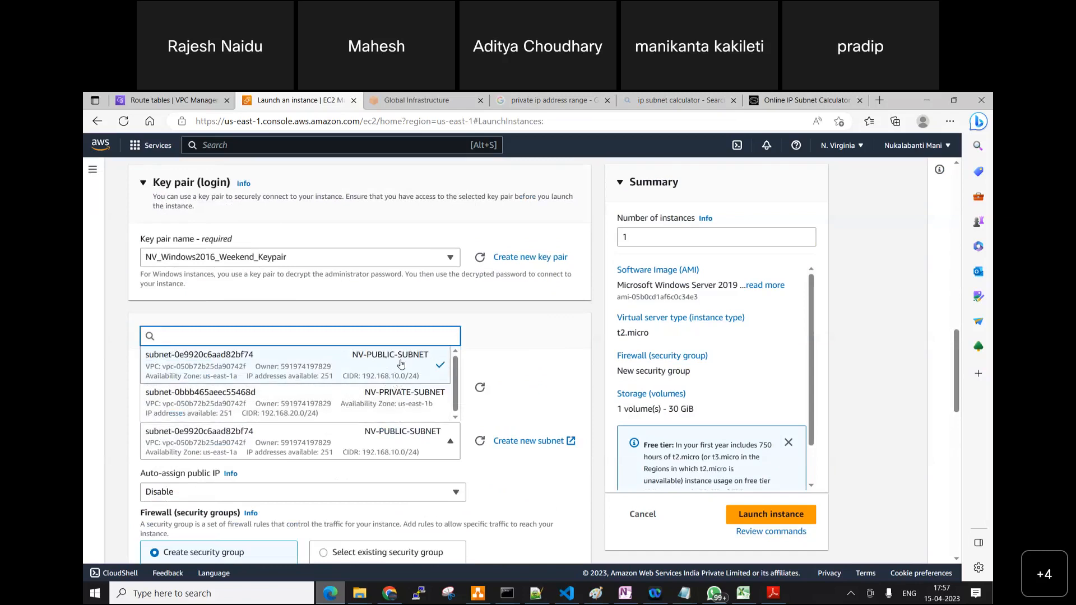
click(499, 454)
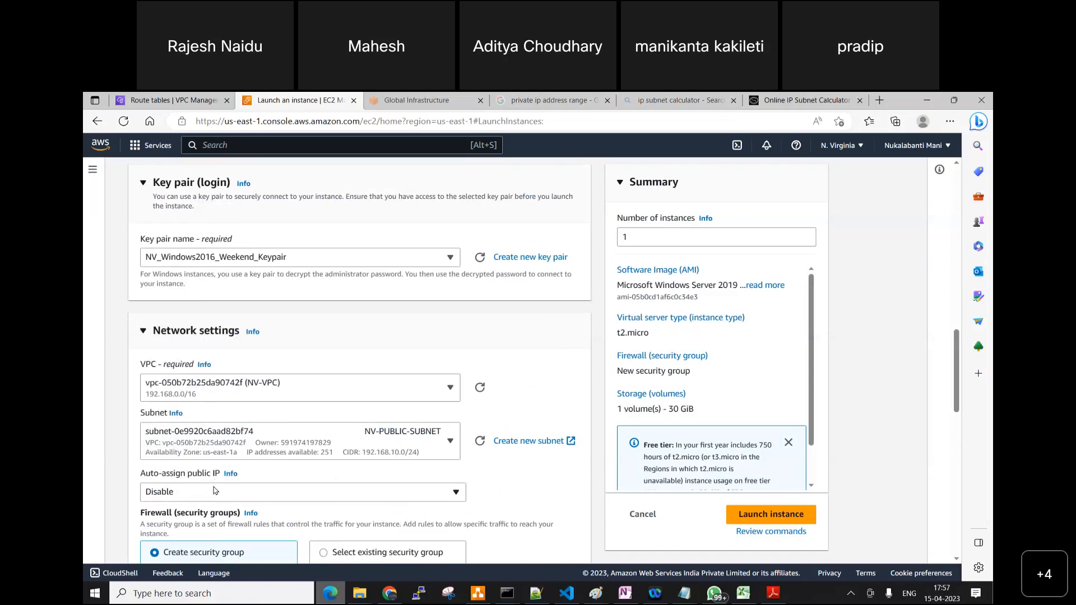
click(214, 491)
click(192, 450)
Use an existing security group for the instance's firewall and pick the default group of NV-VPC.
scroll(289, 463, down, 2)
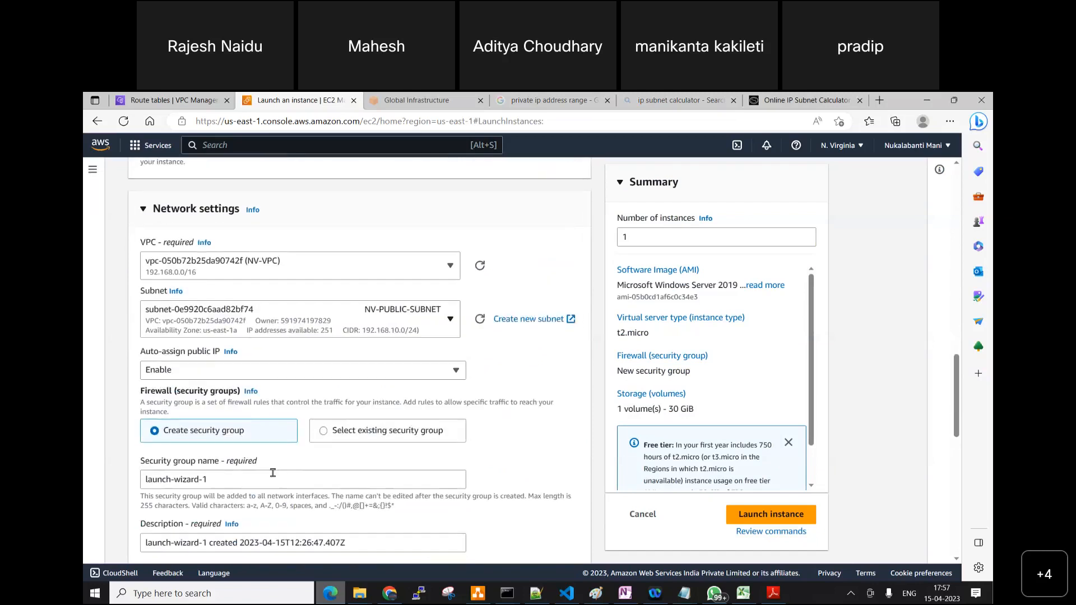
click(338, 434)
click(311, 482)
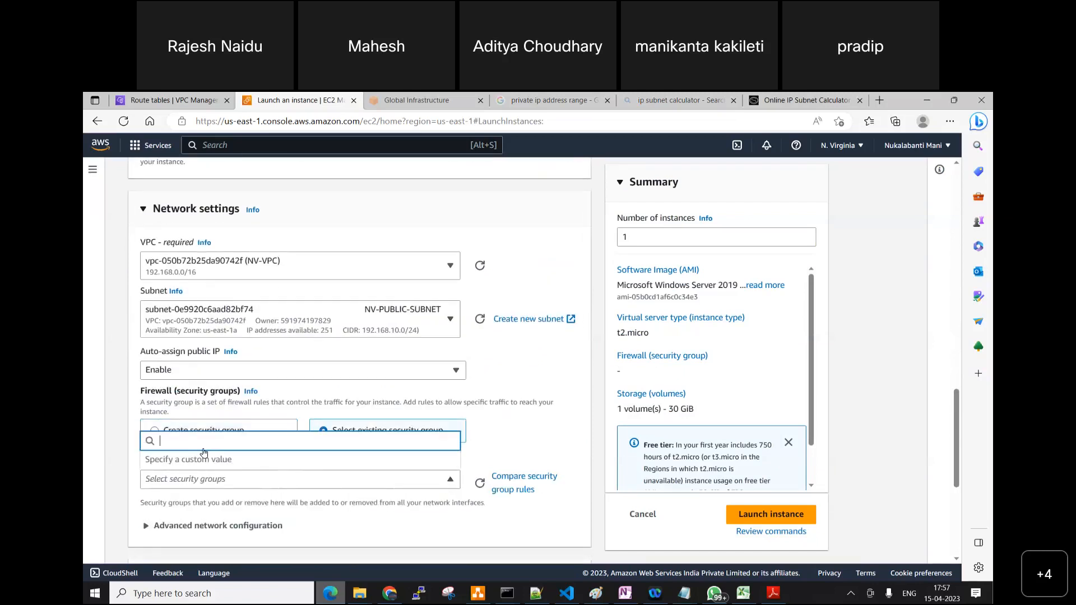
click(402, 467)
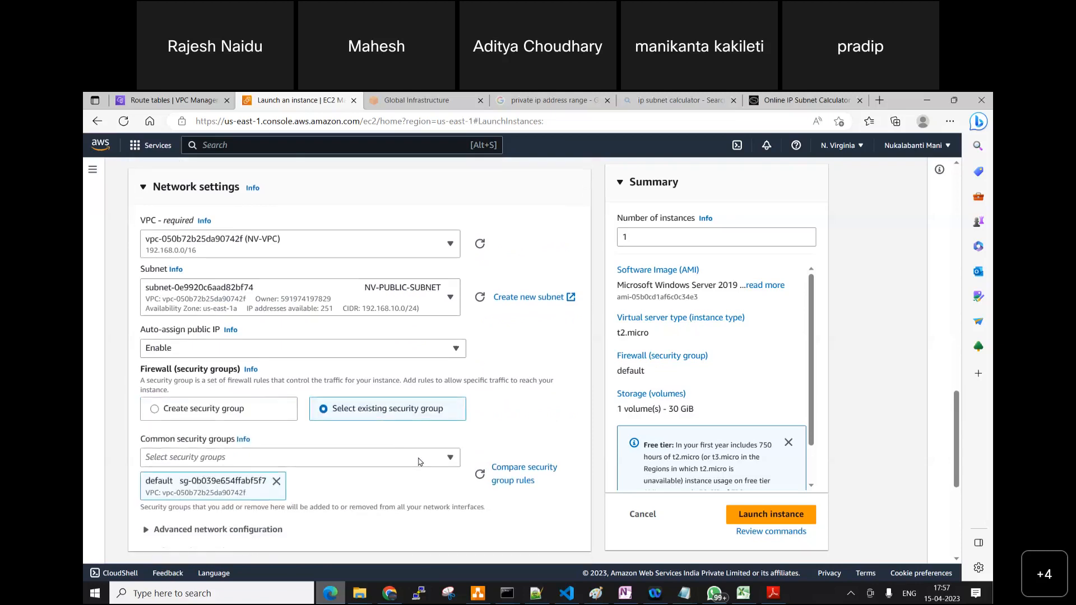
Launch the WEB instance with the default storage settings and go to the list of all instances.
scroll(420, 456, down, 5)
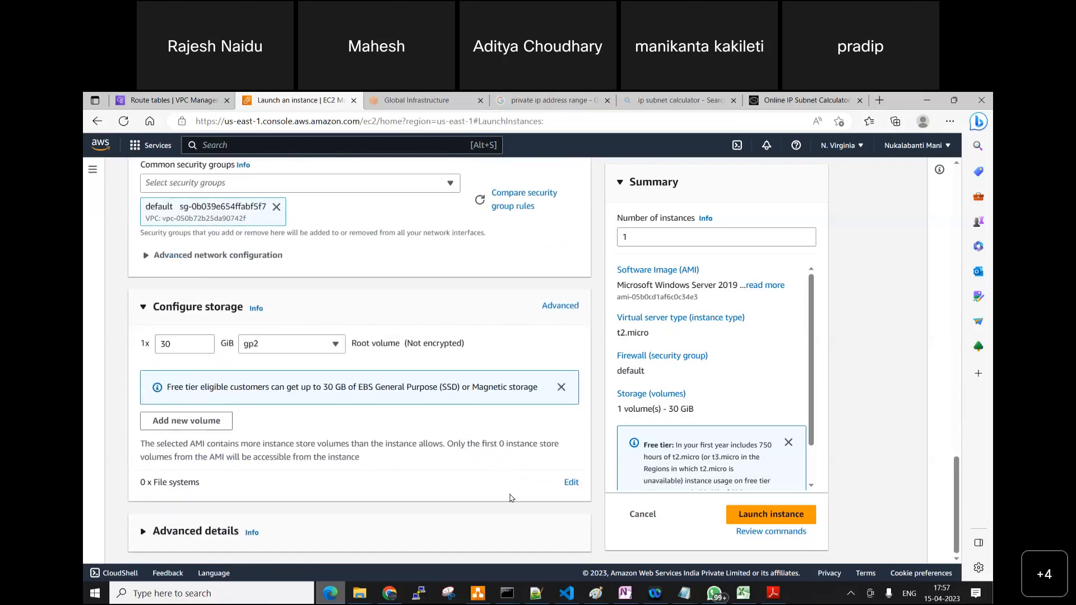
click(764, 515)
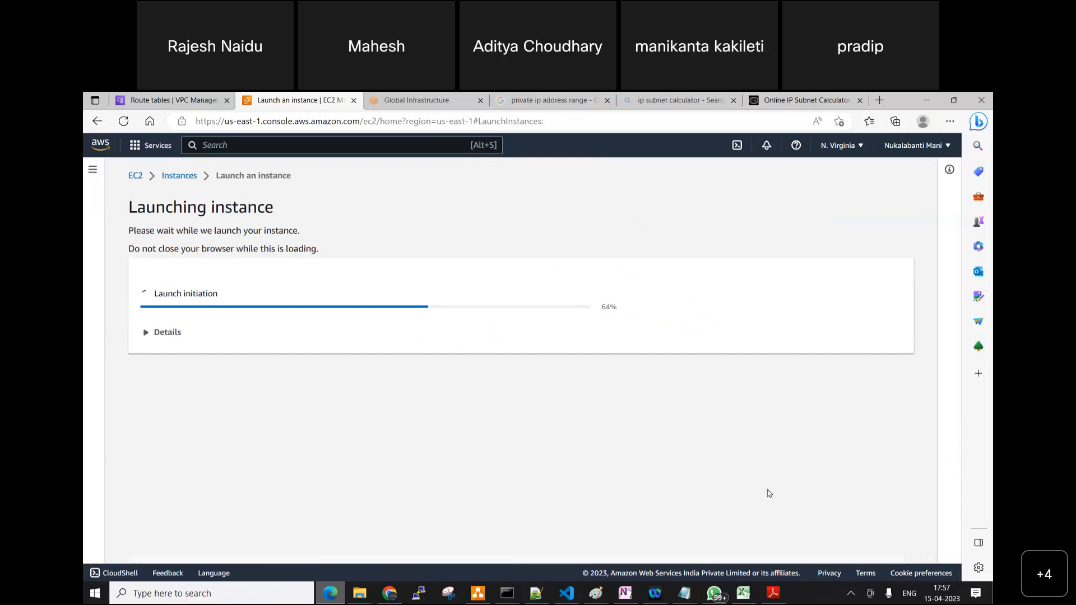
scroll(801, 482, down, 4)
click(842, 555)
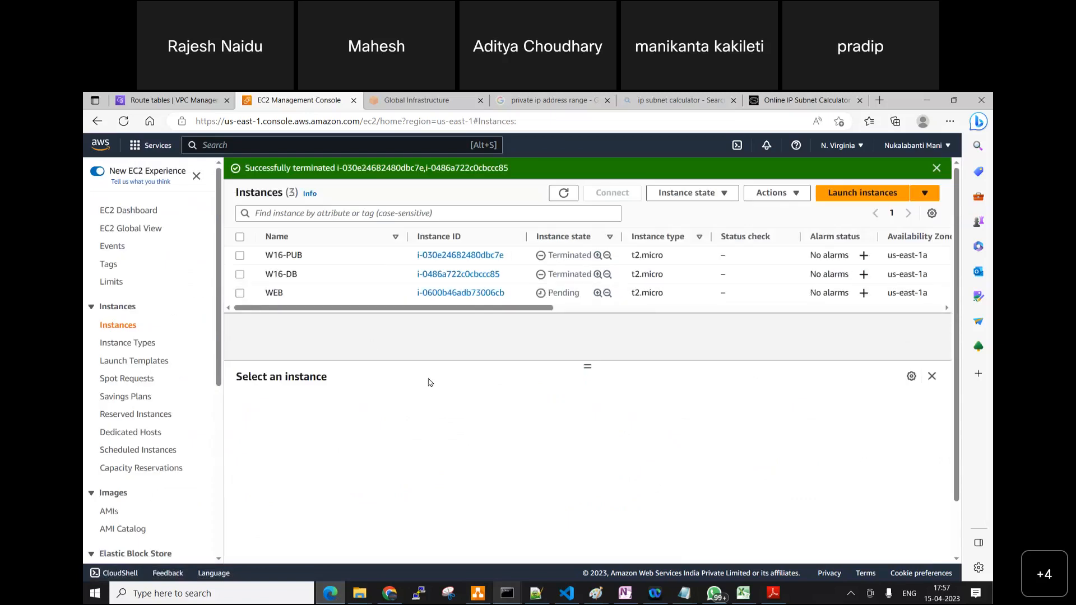
Refresh the instances list to check the WEB instance's state and dismiss the termination notice.
click(563, 193)
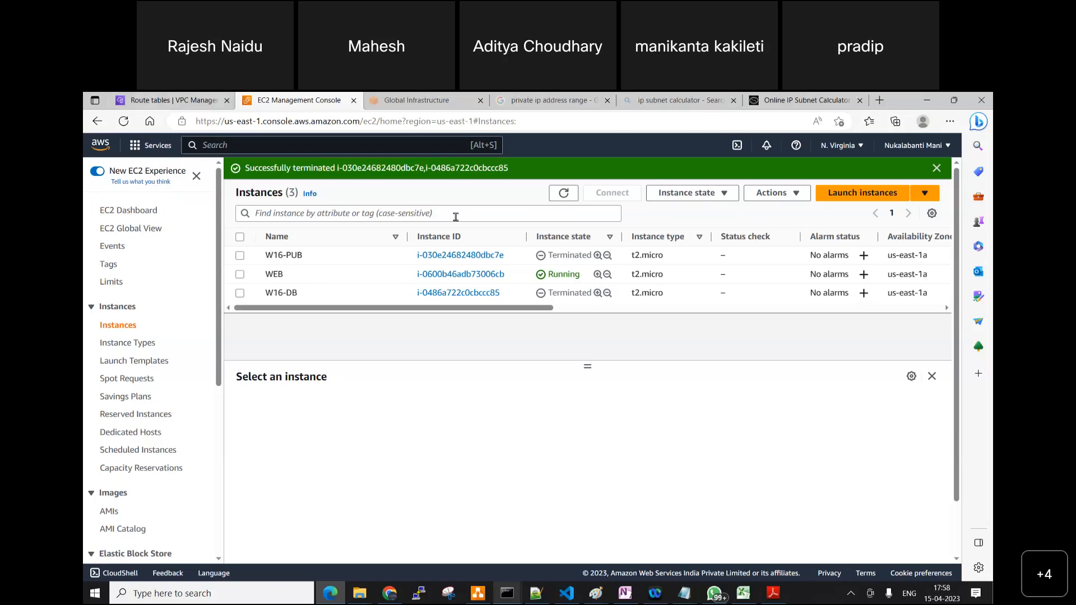
click(564, 193)
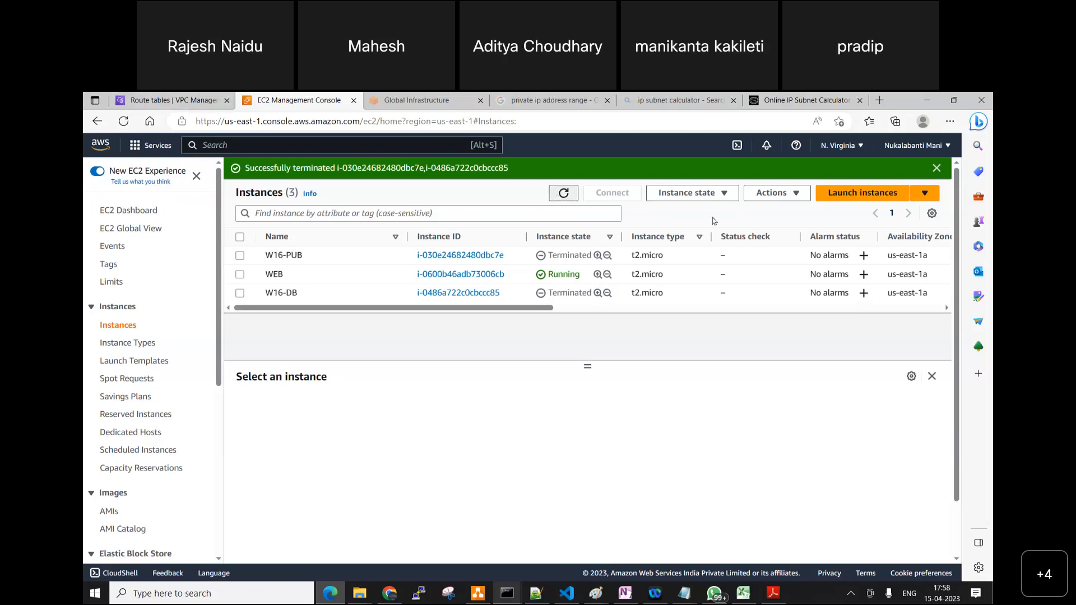
click(936, 169)
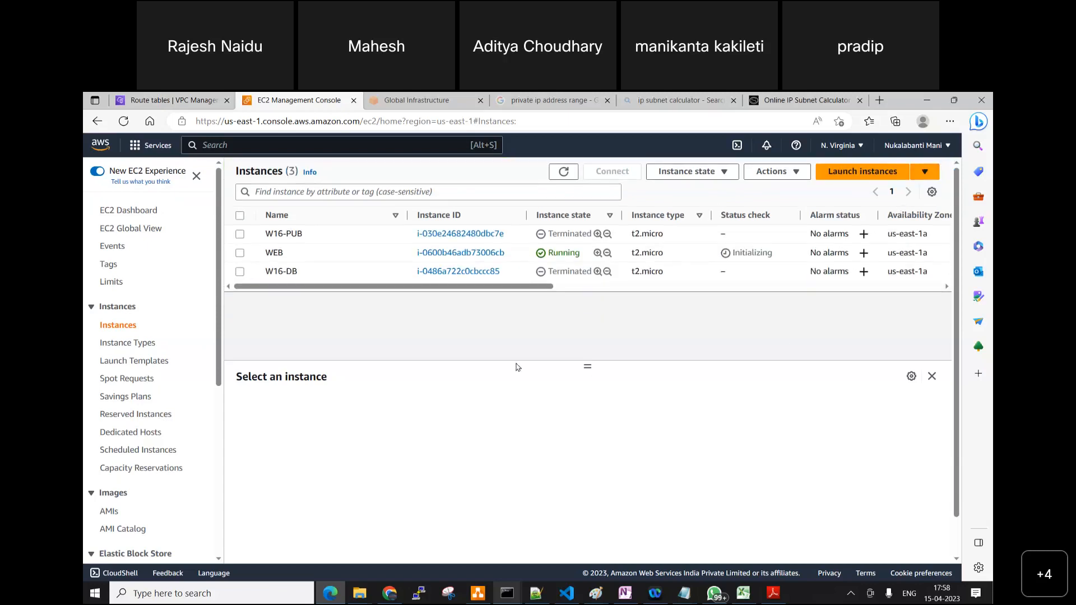
Open the inbound rules of the WEB instance's default security group for editing.
click(240, 253)
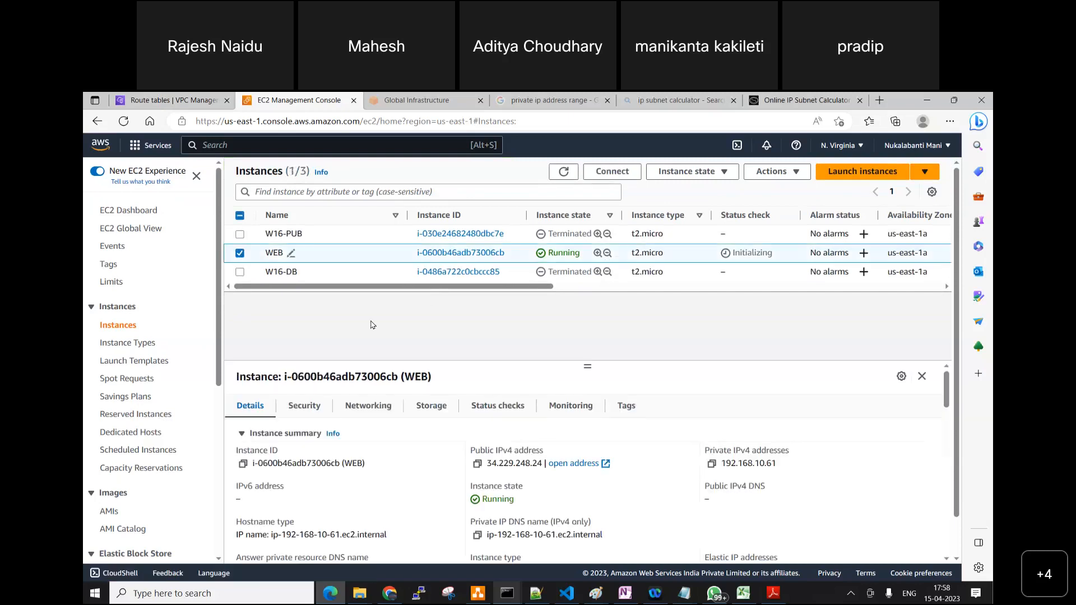
click(305, 408)
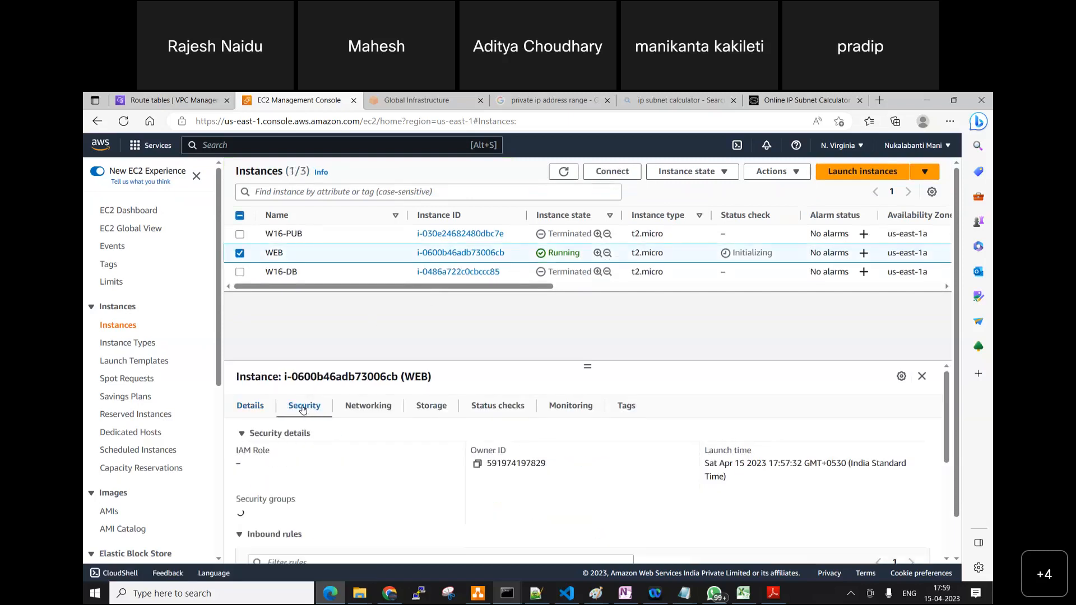
click(302, 512)
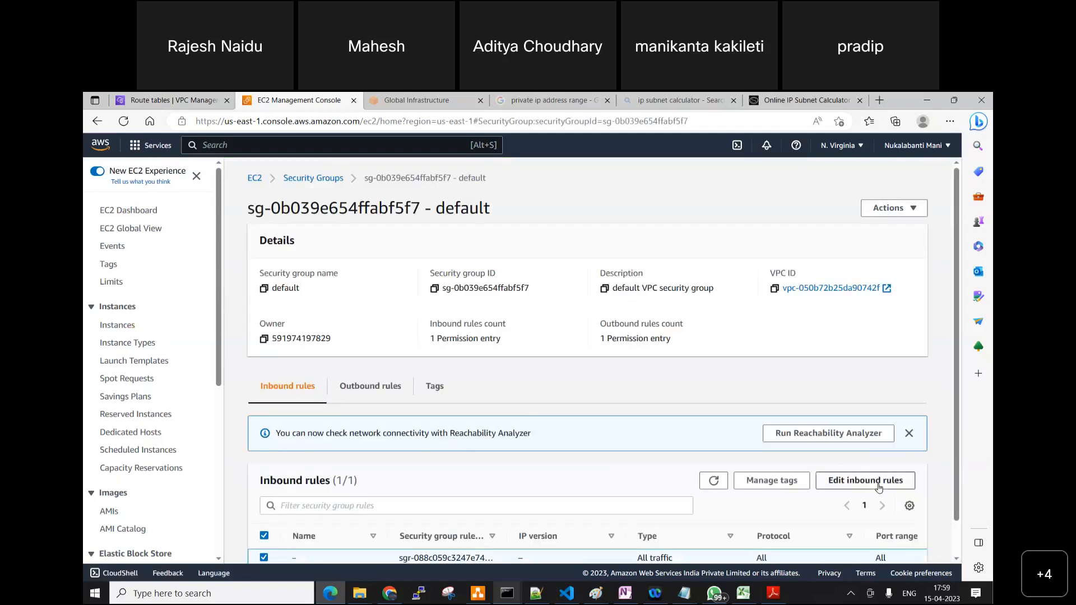
click(879, 489)
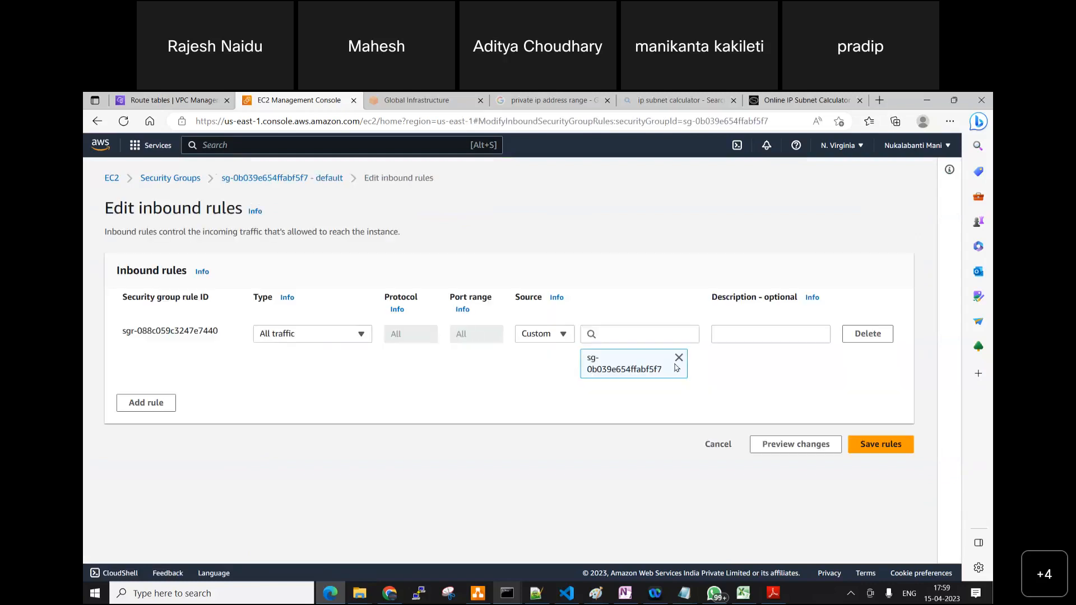
Replace the existing all-traffic inbound rule with an RDP rule that allows source 0.0.0.0/0, and save the rules.
click(857, 334)
click(166, 349)
click(322, 333)
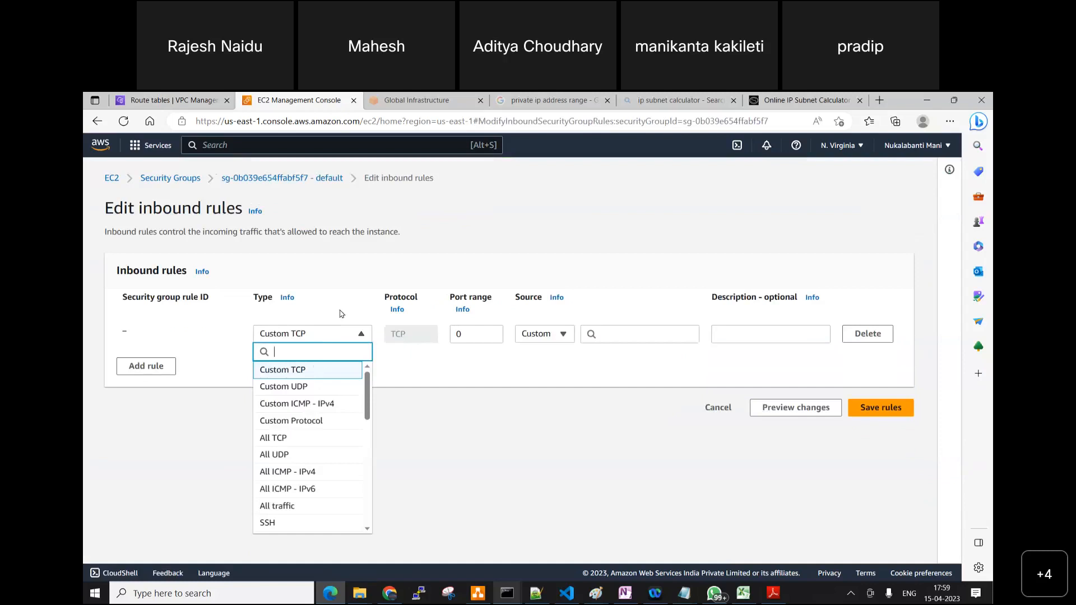
text(RDP)
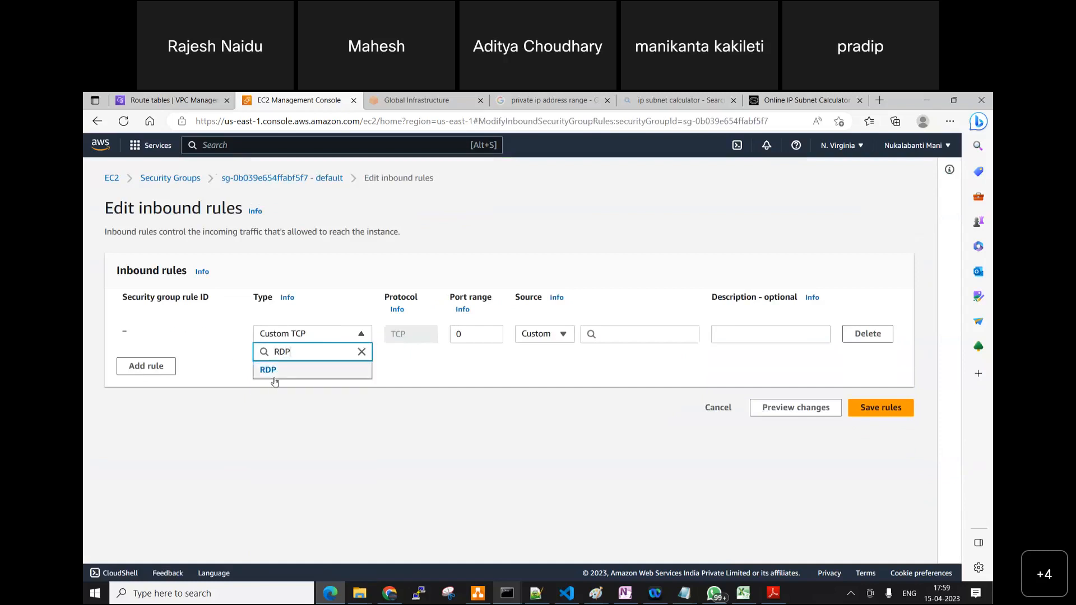
click(270, 371)
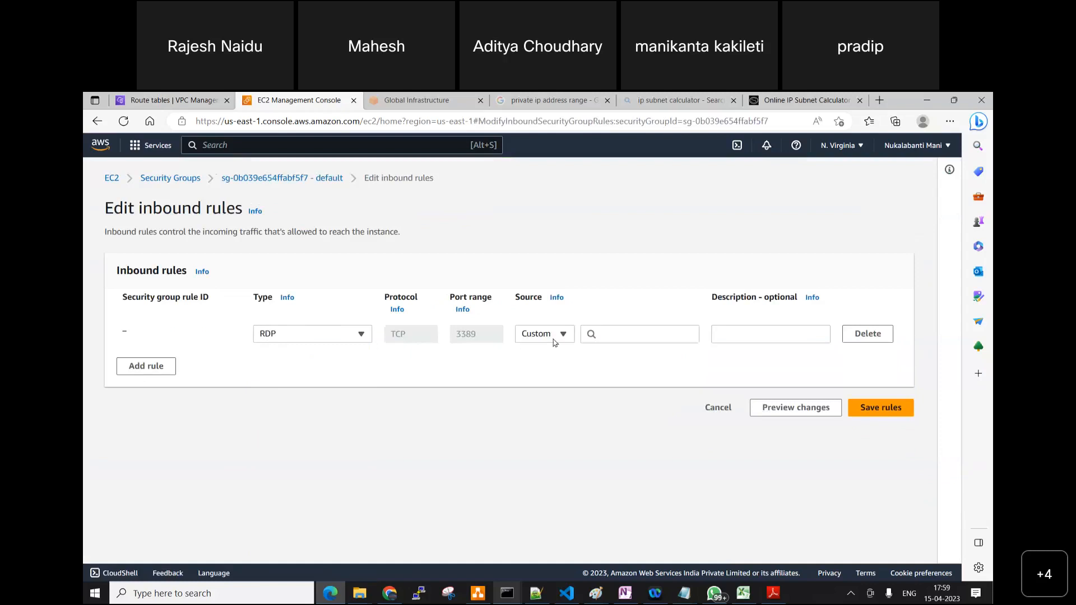
click(654, 334)
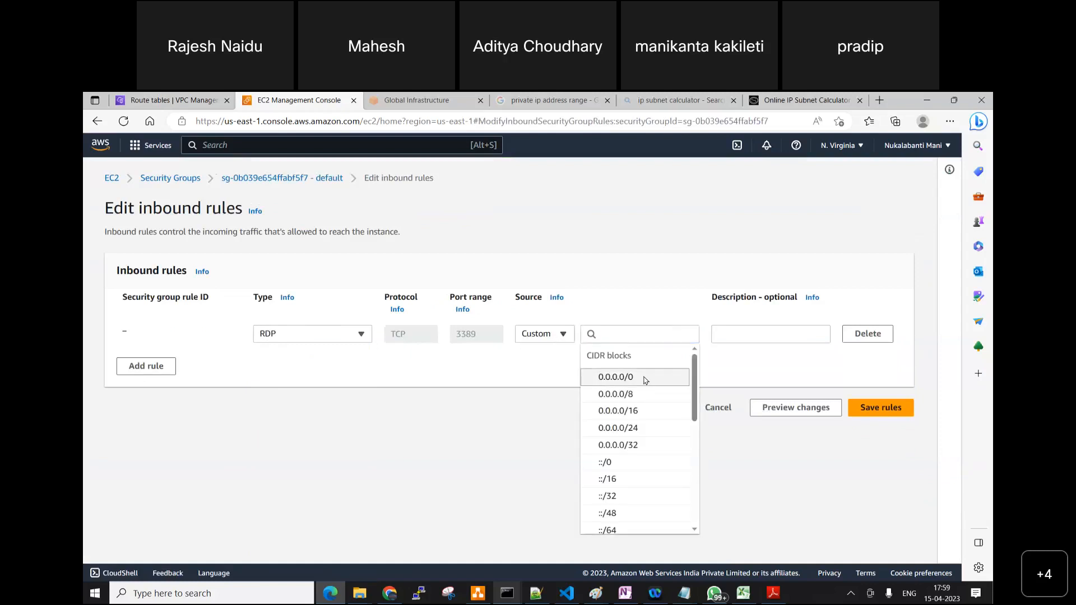
click(646, 380)
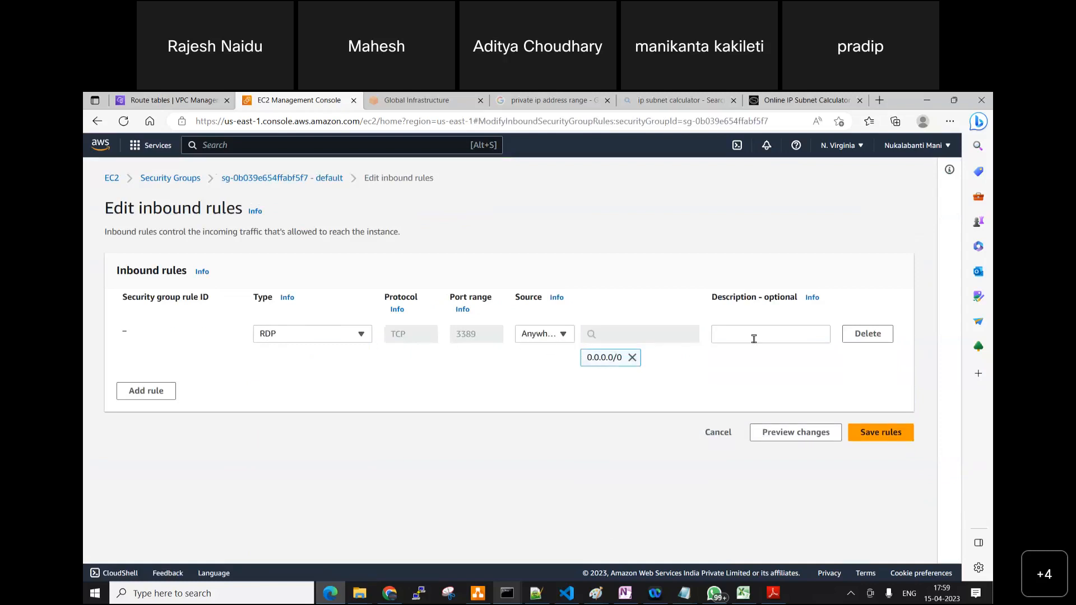
click(881, 433)
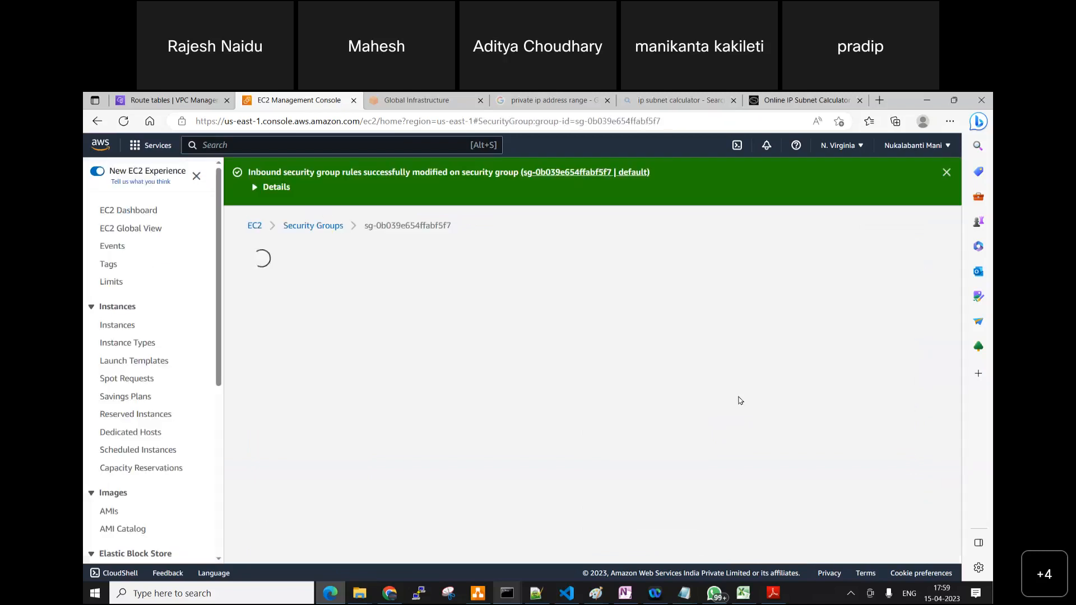
Return to the instances list and copy the WEB instance's public IPv4 address from its details.
click(119, 325)
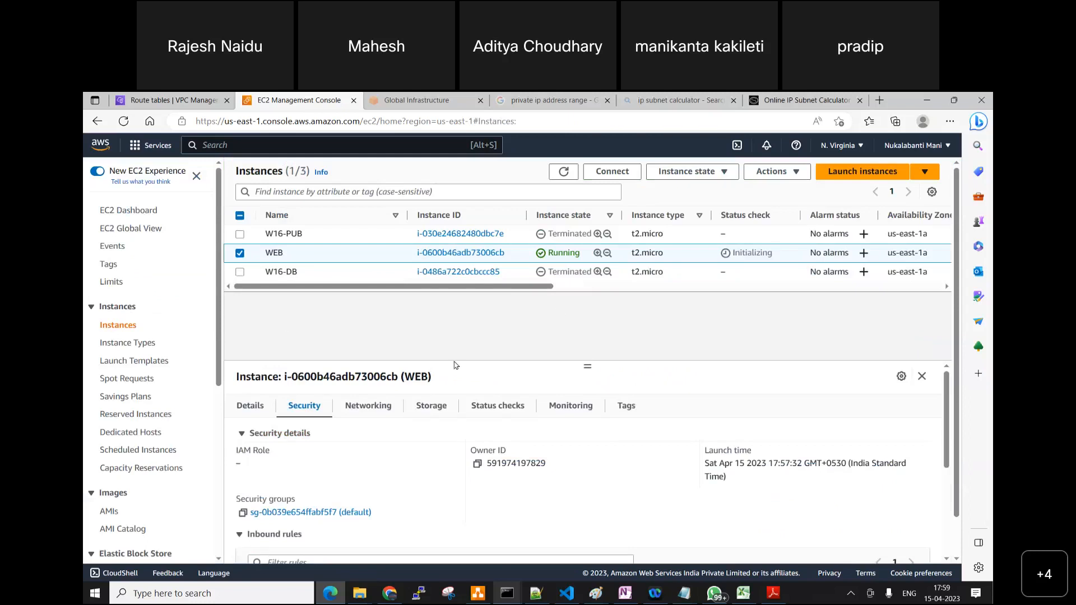
click(251, 406)
click(477, 464)
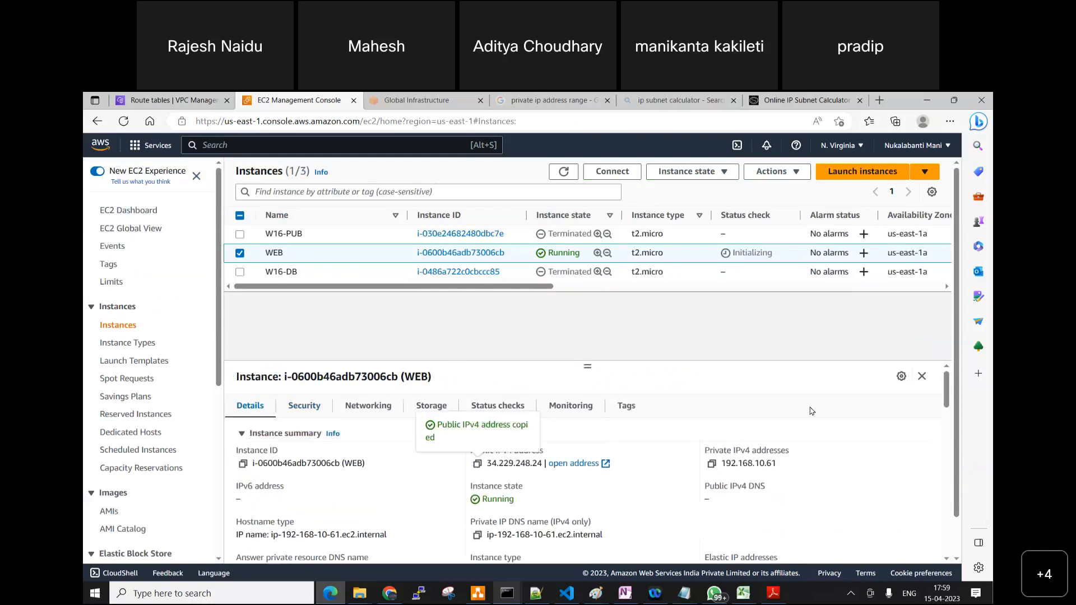
Start a Remote Desktop connection to the WEB instance's public address 34.229.248.24 and dismiss the credentials request.
key(super+r)
key(Return)
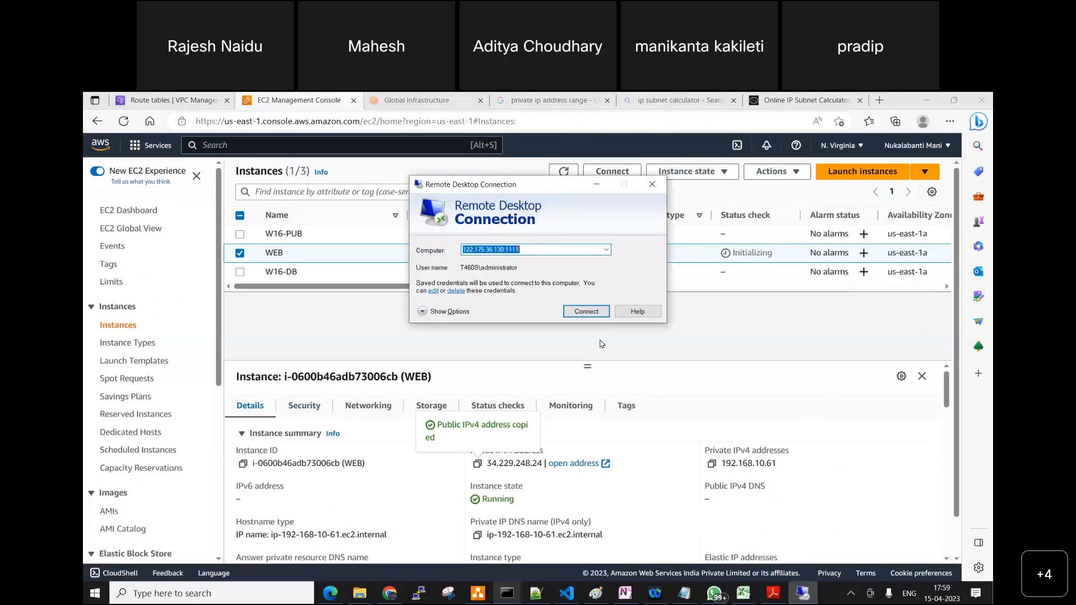
key(ctrl+v)
click(586, 311)
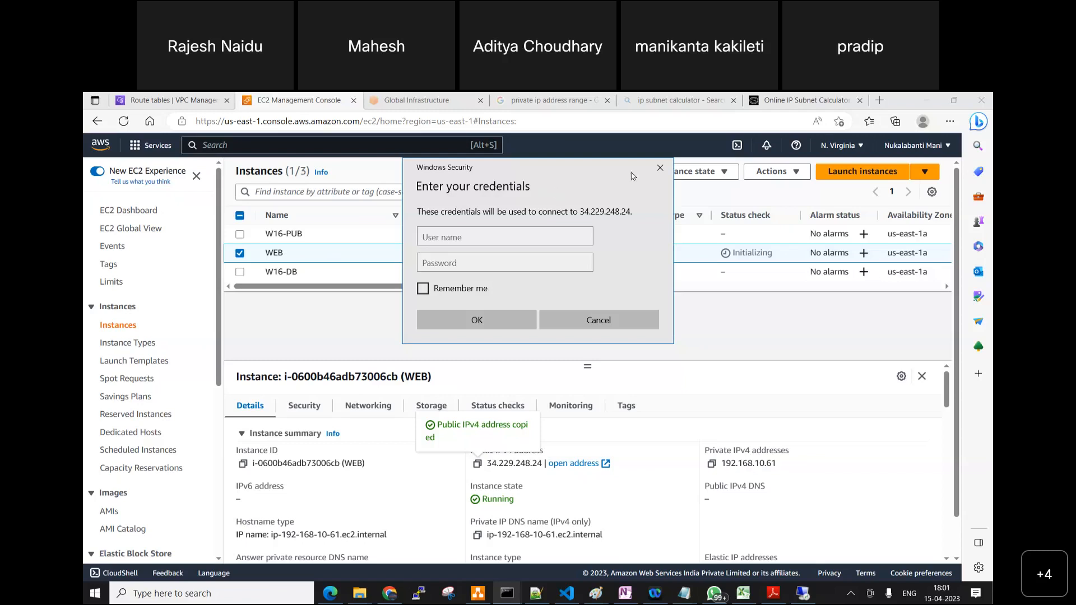
click(659, 168)
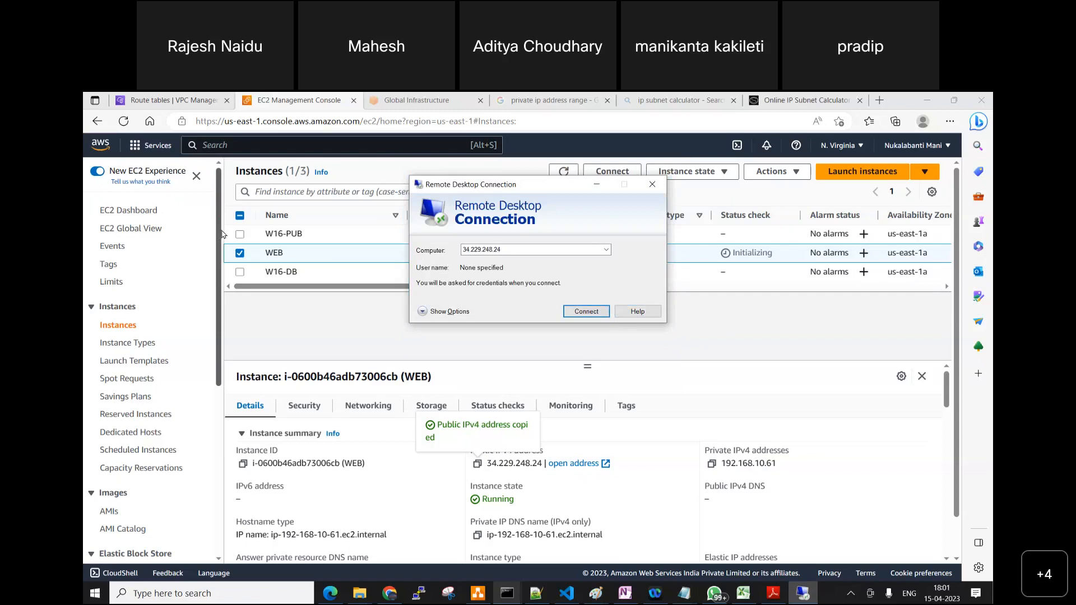
Review the inbound rules of the WEB instance's security group without saving changes, and switch to diagrams.net.
click(302, 406)
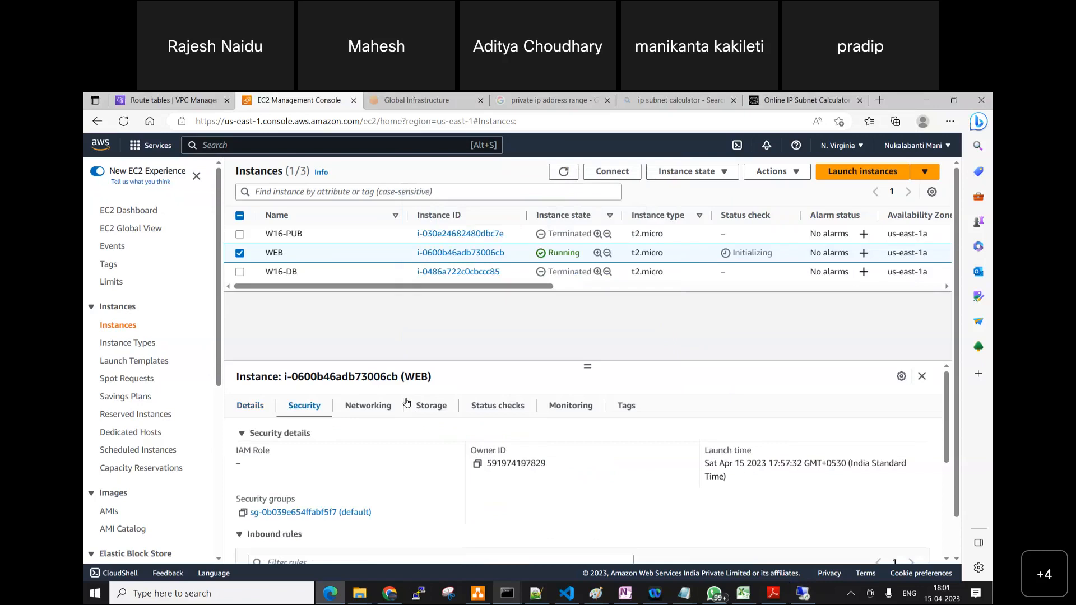
scroll(407, 402, down, 2)
click(337, 421)
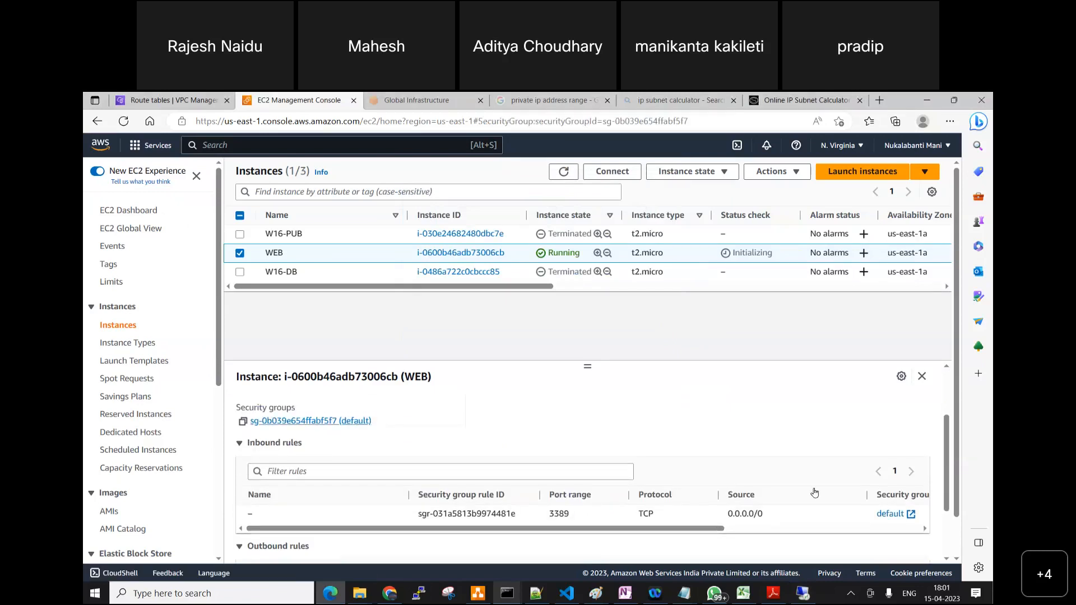
click(829, 529)
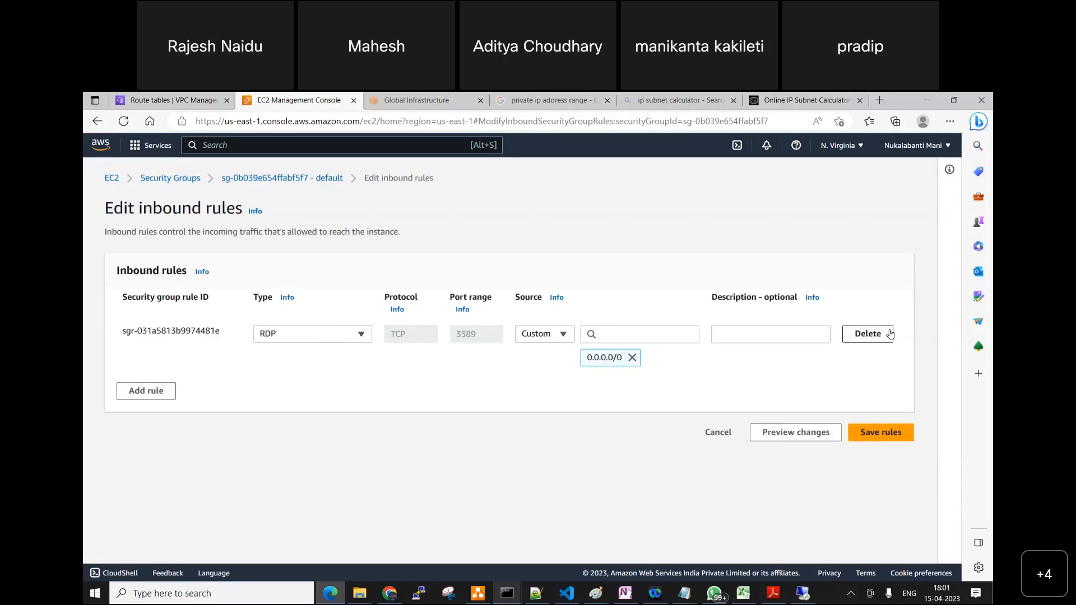
click(717, 432)
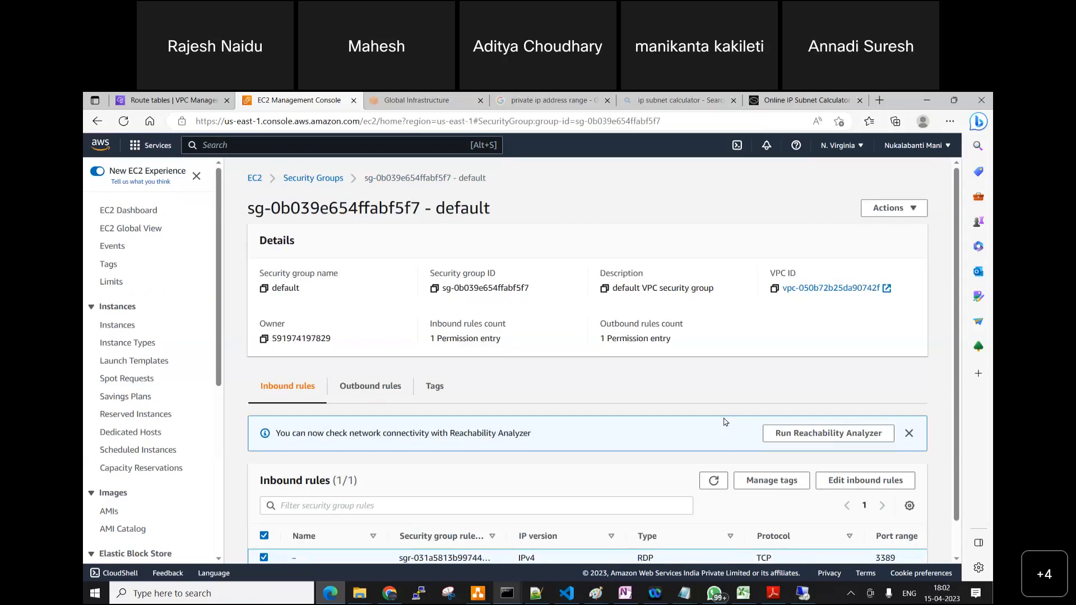
click(478, 592)
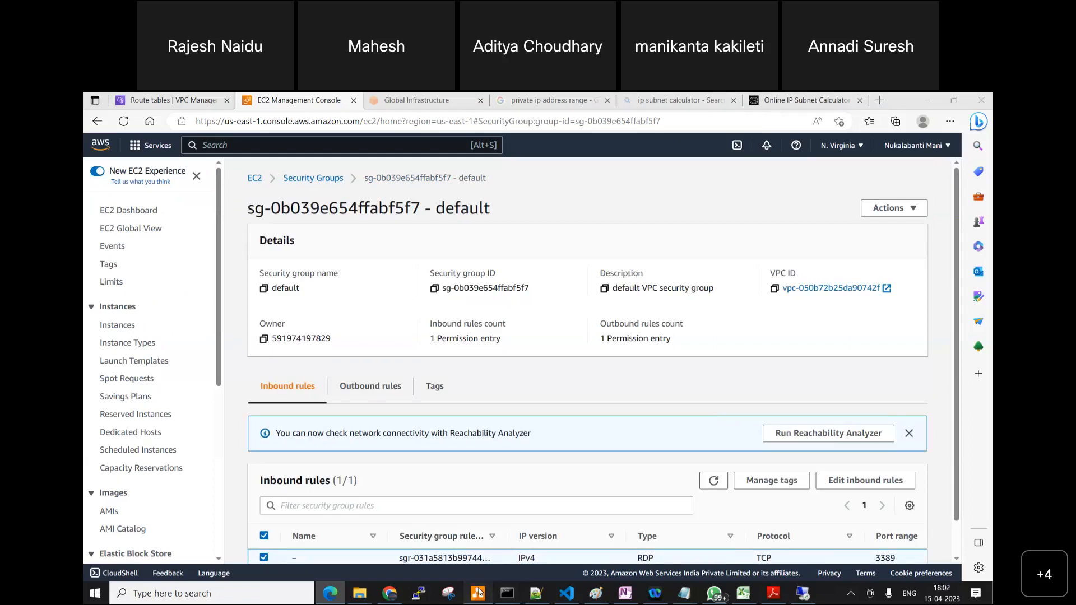
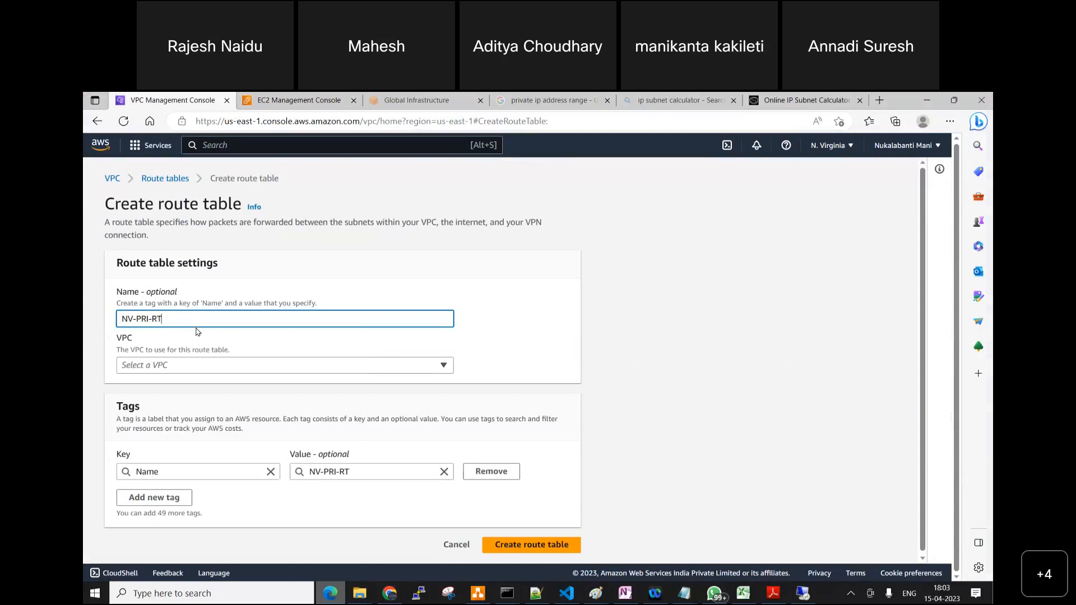
Create the route table NV-PRI-RT in NV-VPC and return to the list of route tables.
click(250, 367)
click(227, 419)
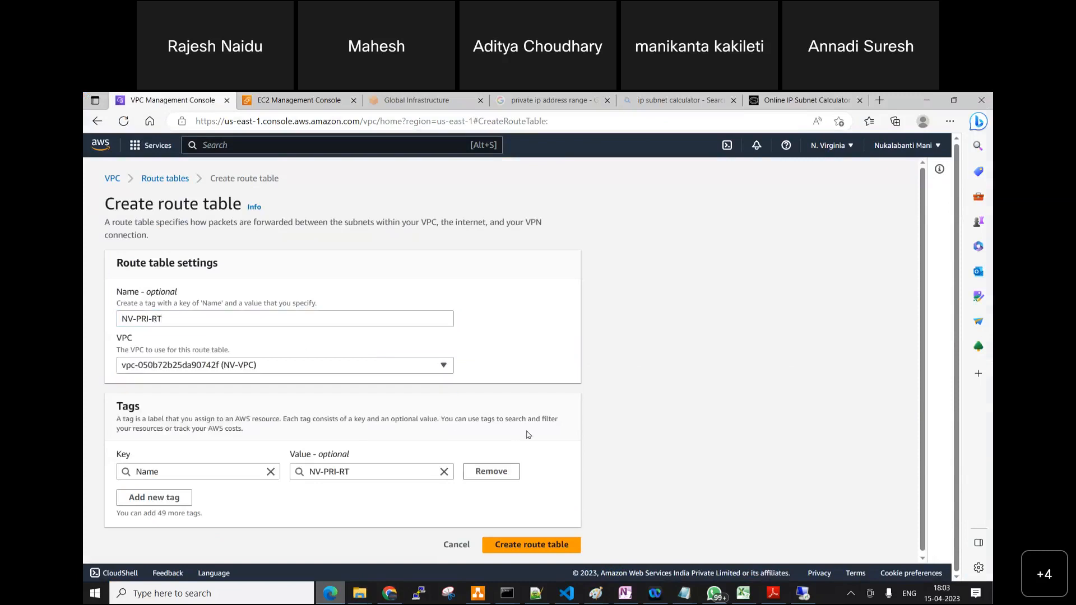
click(546, 544)
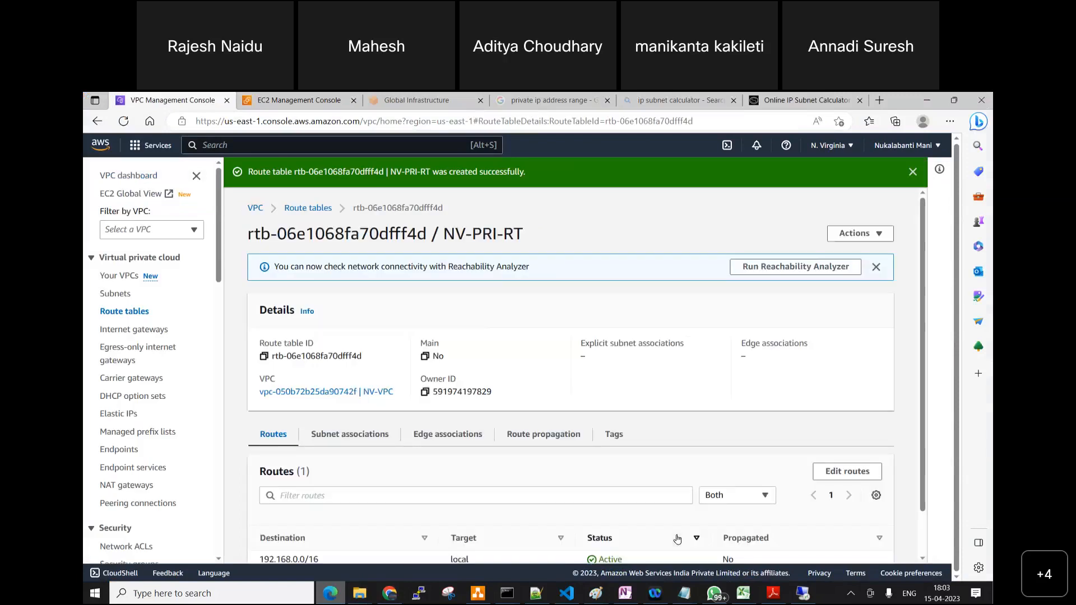
click(118, 312)
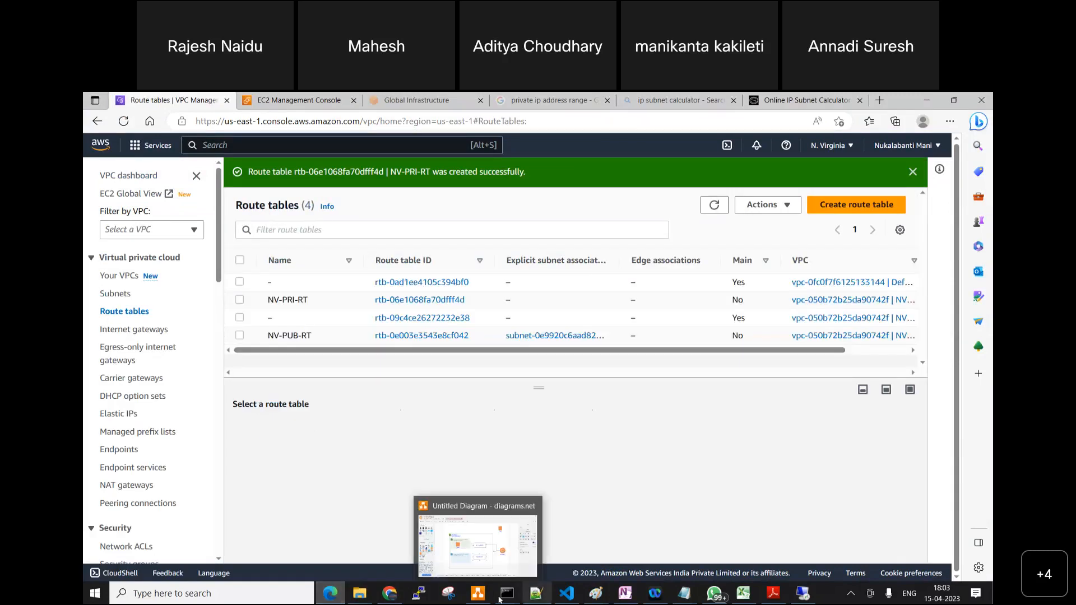
Switch to diagrams.net and draw a connector arrow from the NV-PRI-RT box to the private subnet.
click(480, 538)
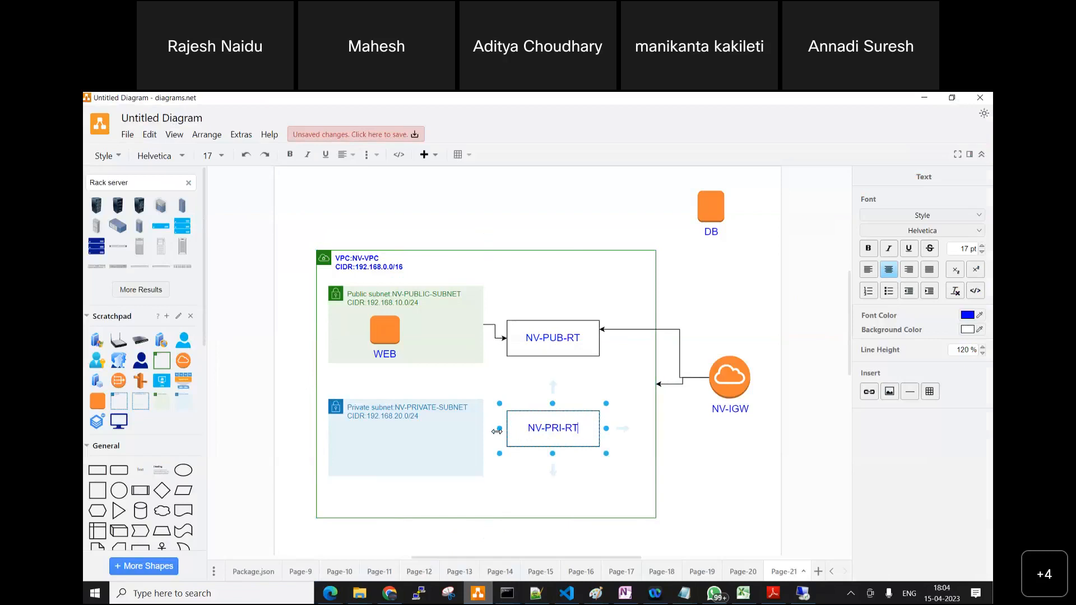
click(591, 426)
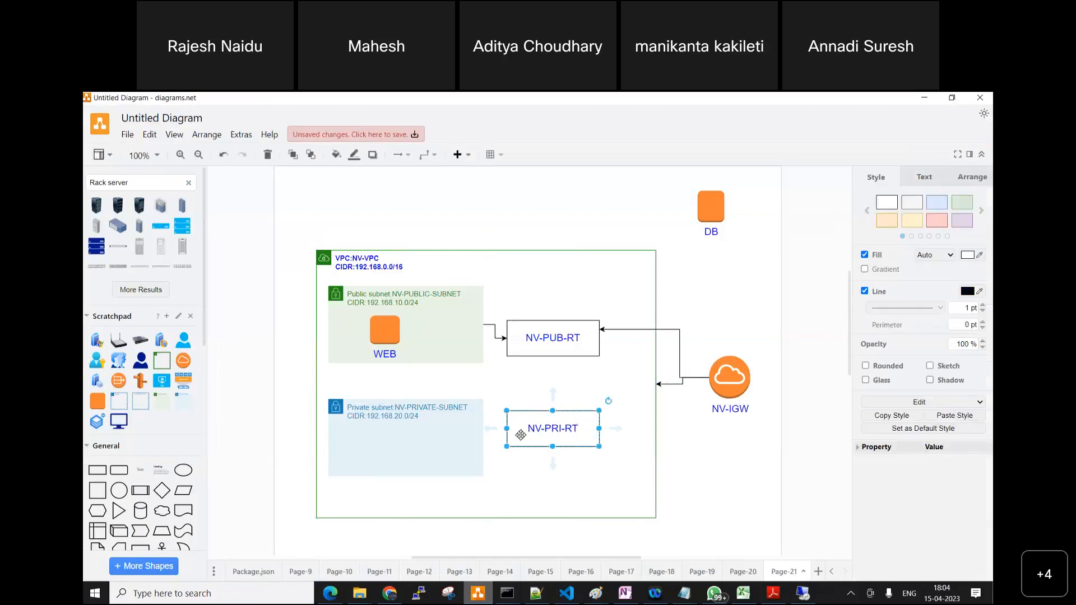
mouse_move(491, 429)
mouse_down()
mouse_move(466, 420)
mouse_move(484, 434)
mouse_up()
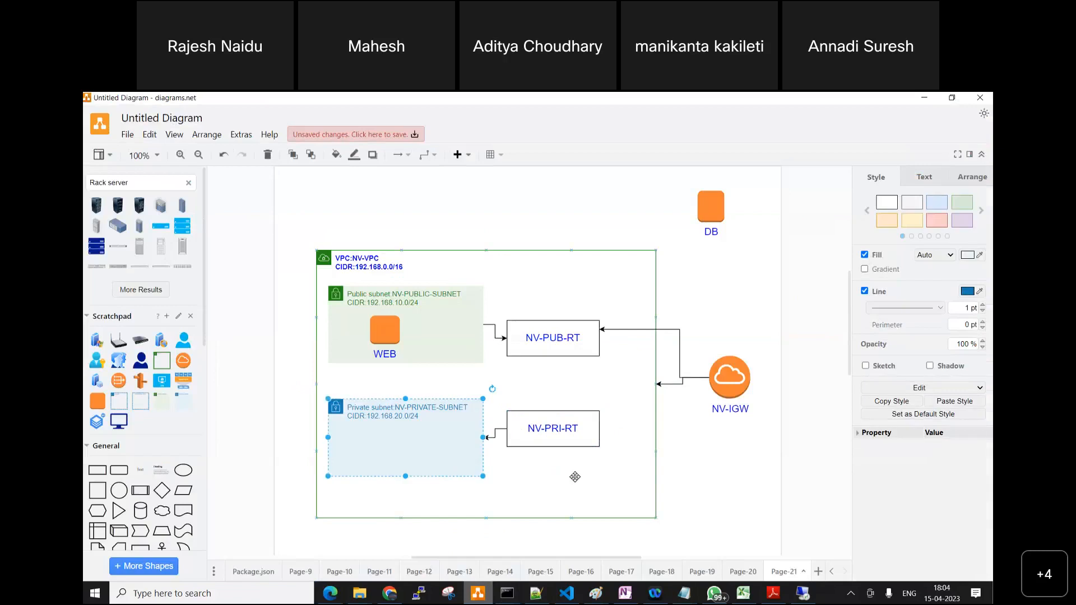
click(443, 281)
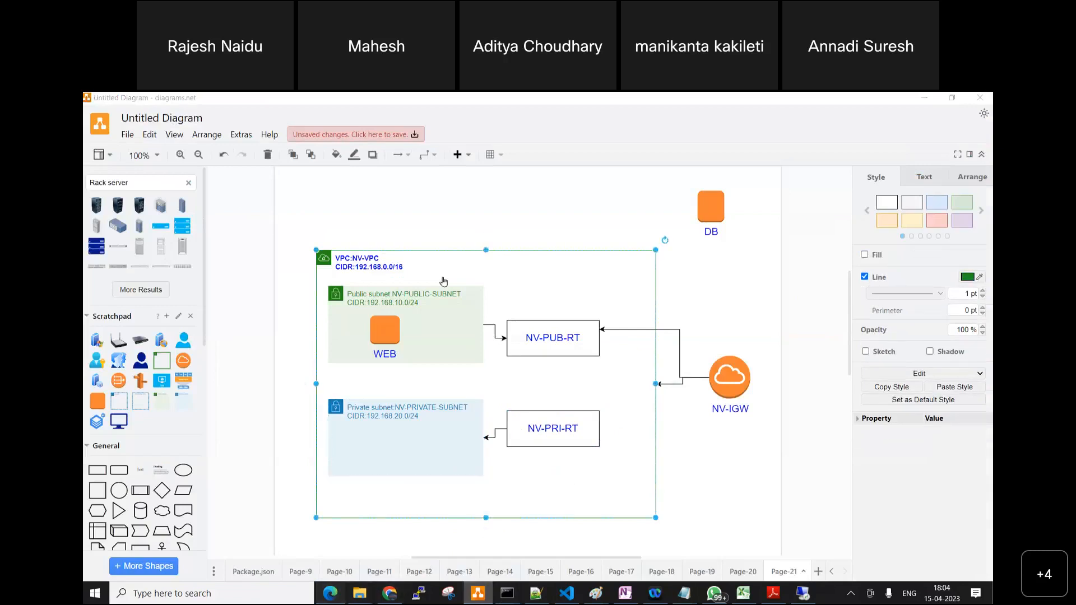
In the VPC console, associate NV-PRIVATE-SUBNET with the NV-PRI-RT route table, and return to diagrams.net.
key(alt+Tab)
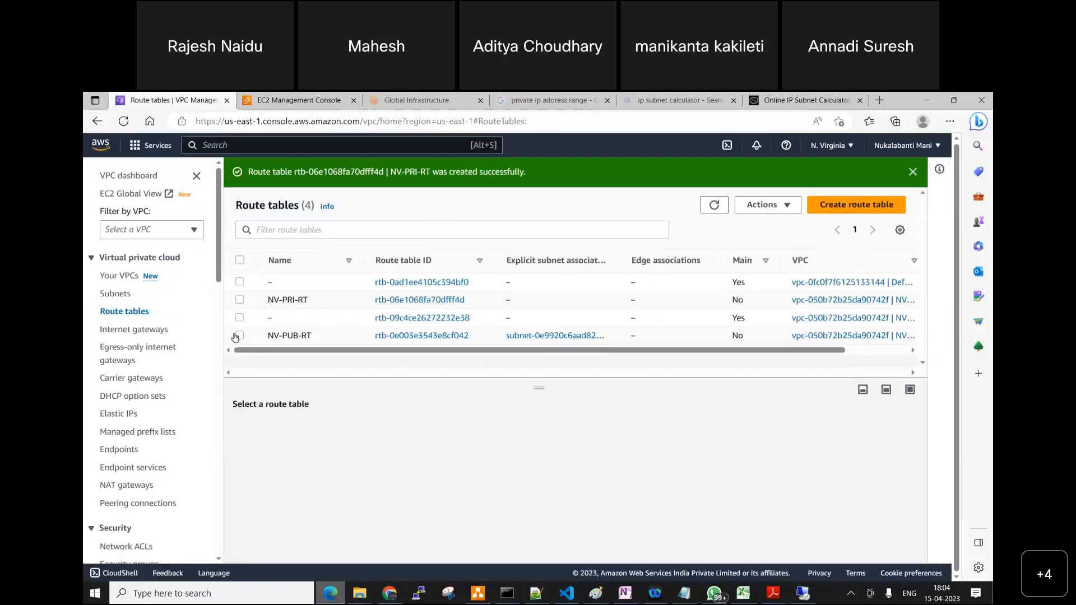
click(239, 300)
click(378, 426)
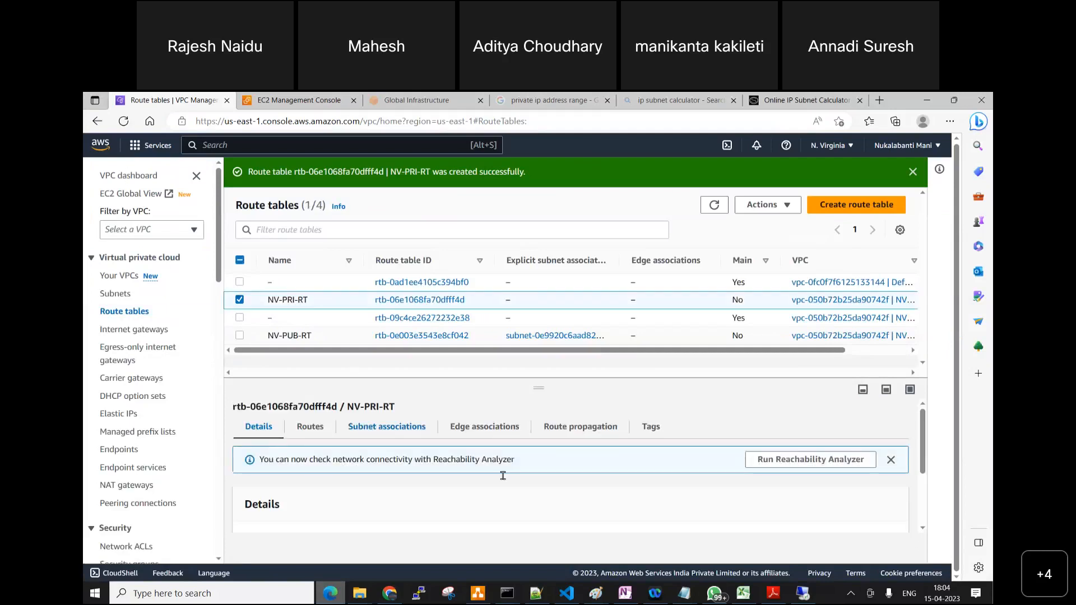
scroll(510, 472, down, 2)
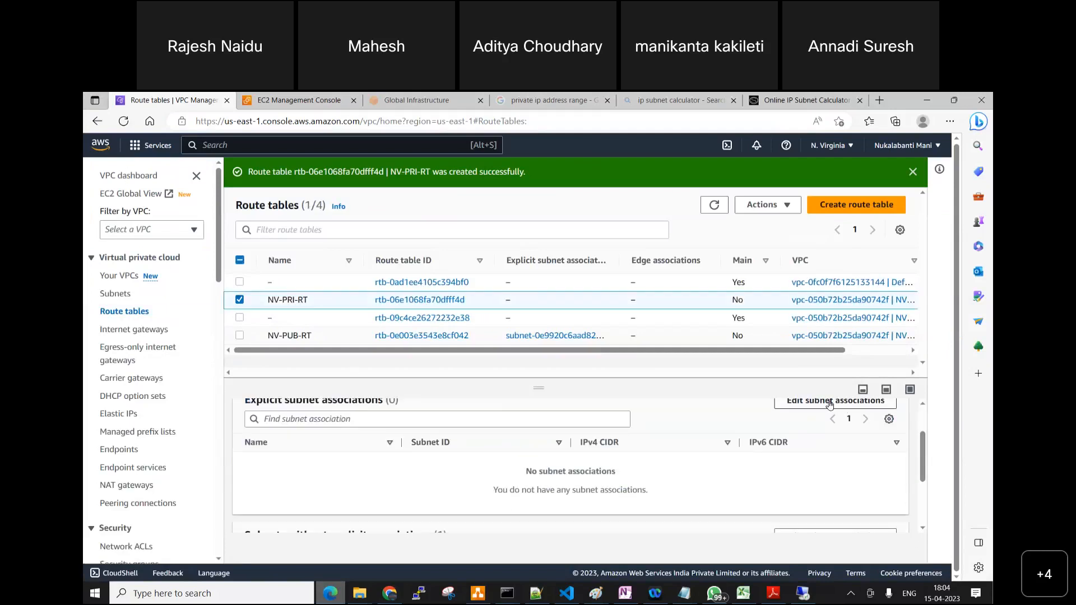
click(835, 404)
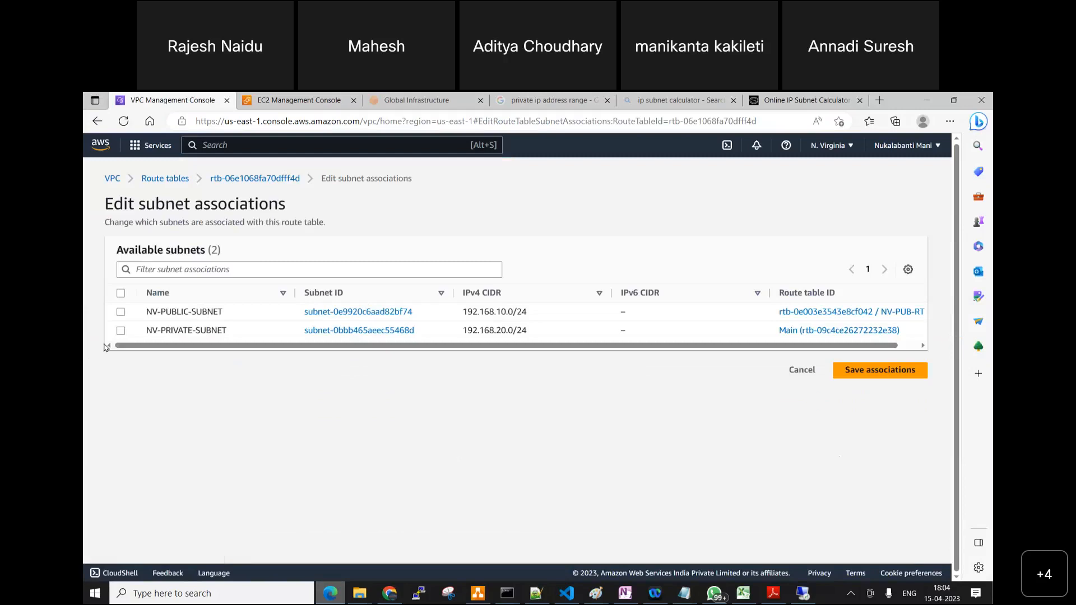
click(121, 331)
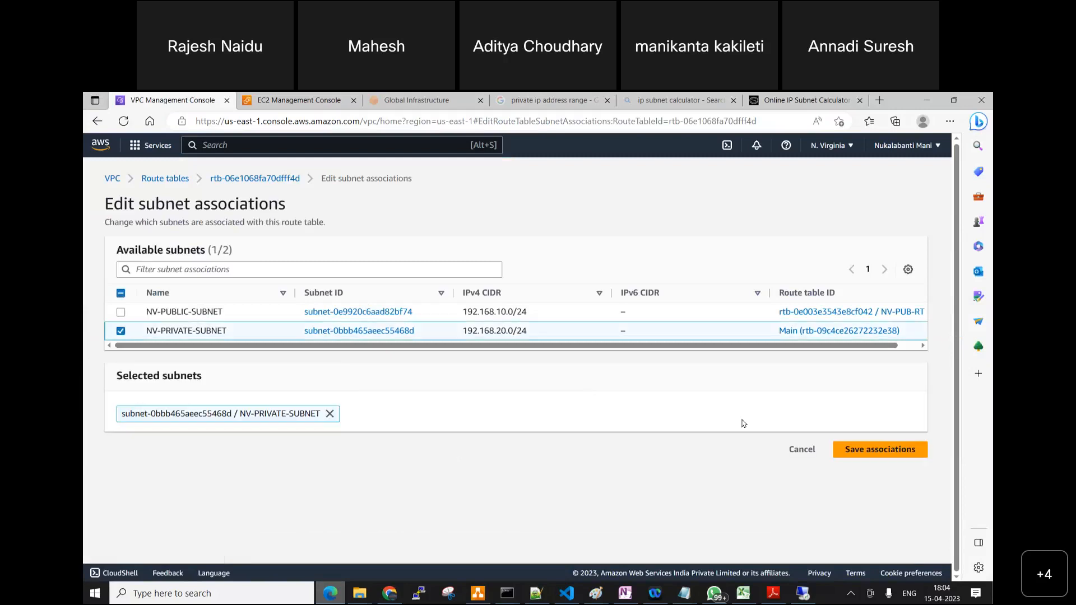
click(859, 450)
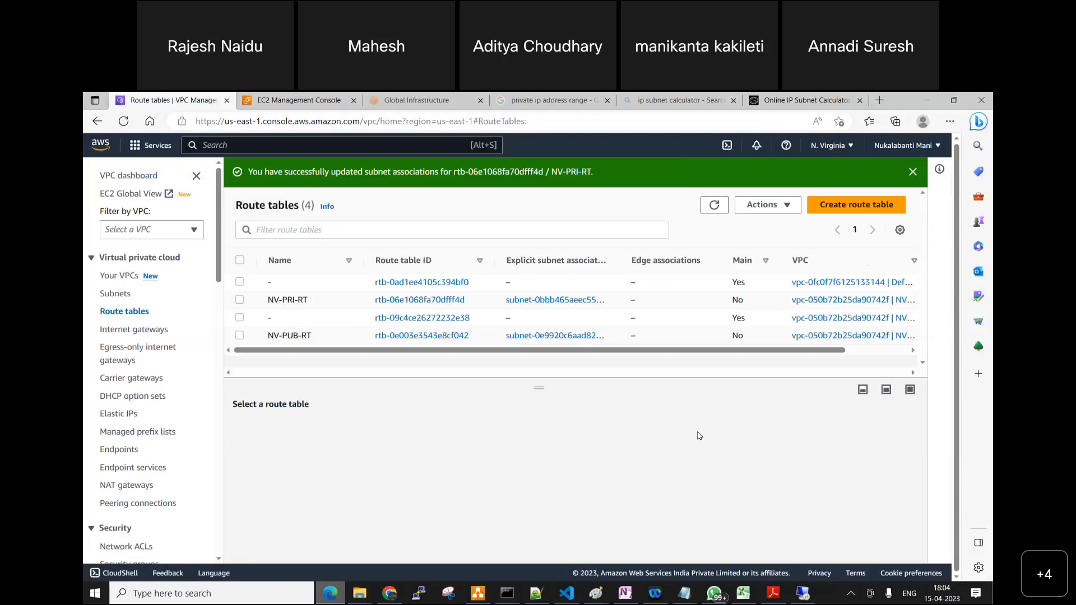
click(477, 593)
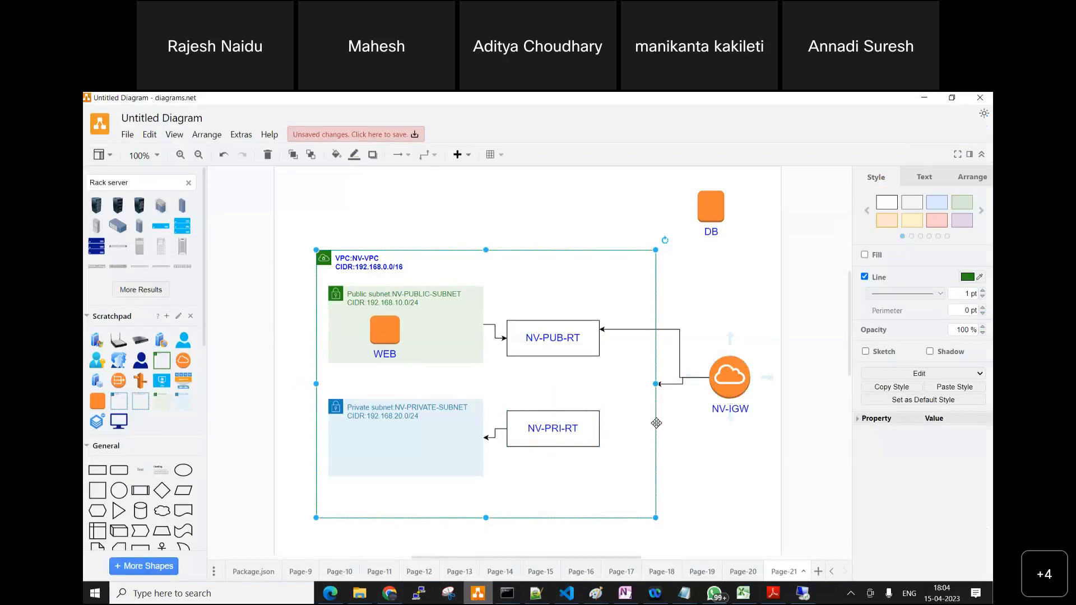
Move the DB server icon into the private subnet box of the diagram and switch to the browser.
click(386, 442)
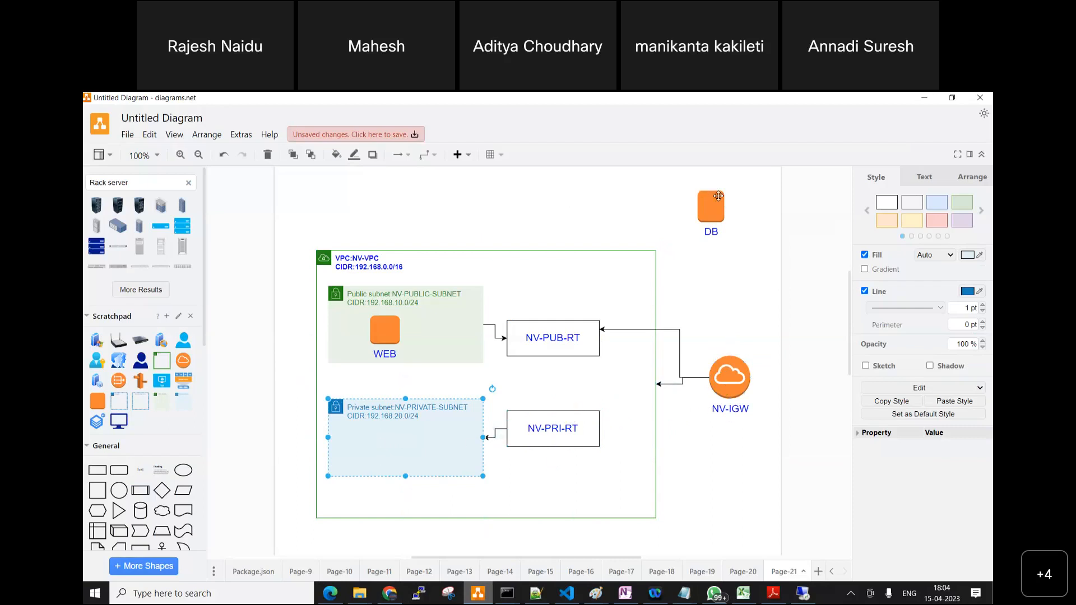
drag(705, 203, 396, 447)
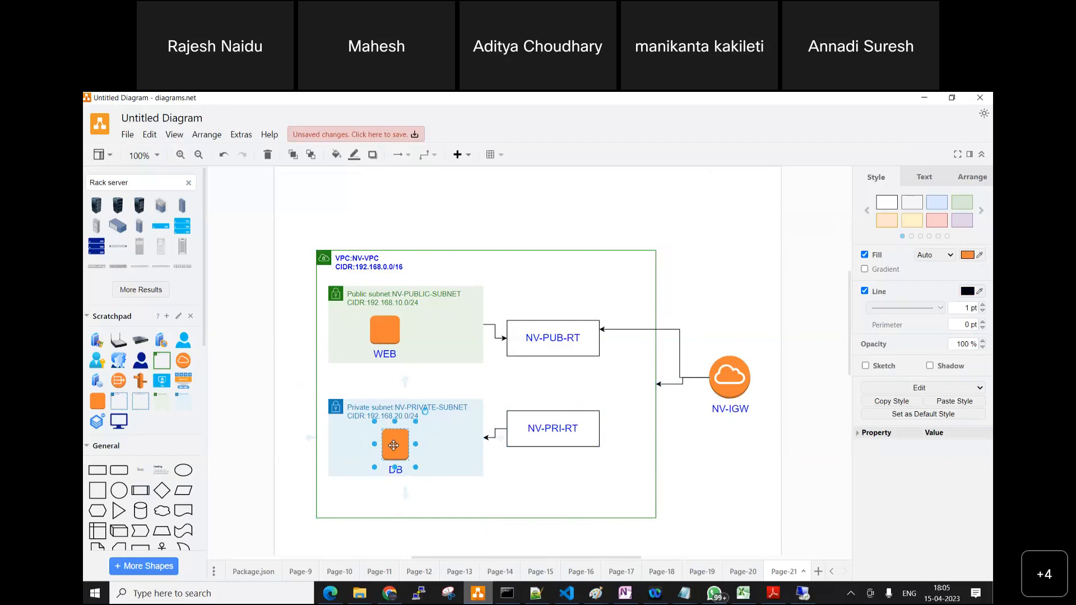
click(331, 593)
In the EC2 console, refresh the instances list and start launching a new instance named DB.
click(280, 102)
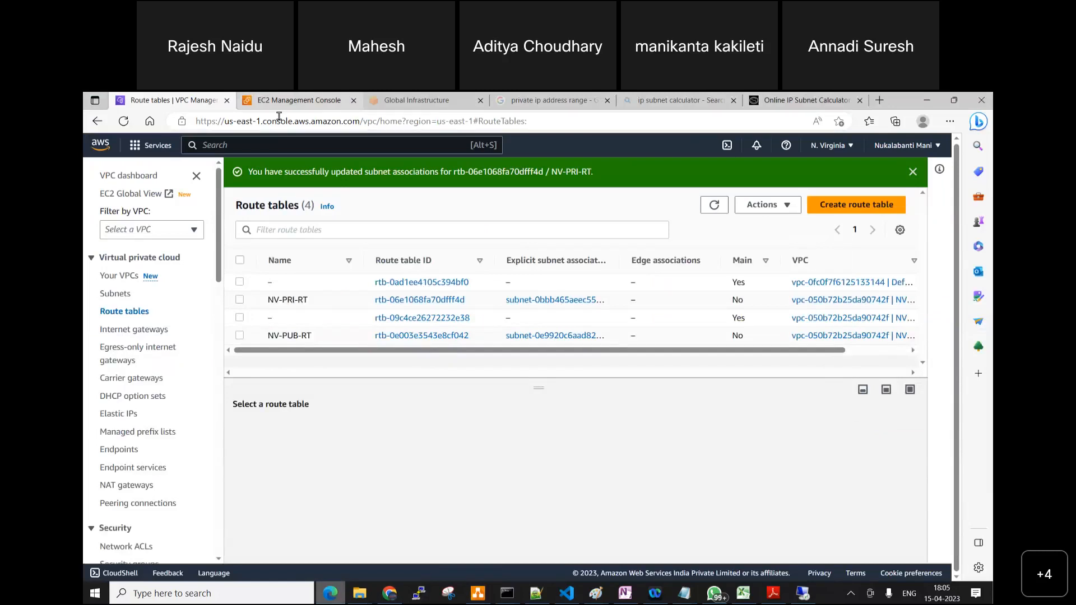
click(114, 324)
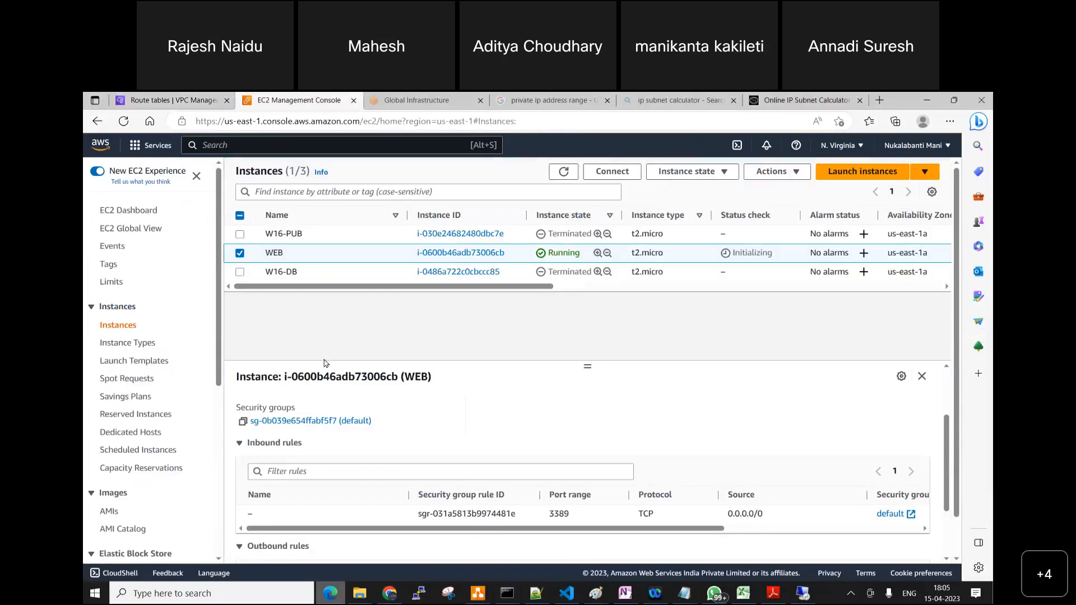
click(562, 174)
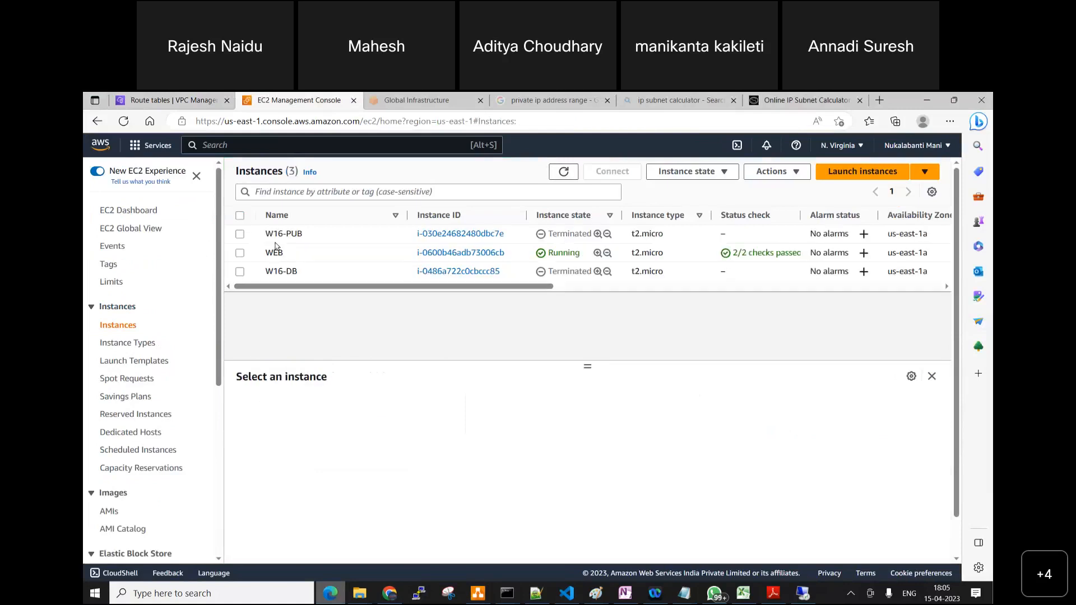
click(859, 172)
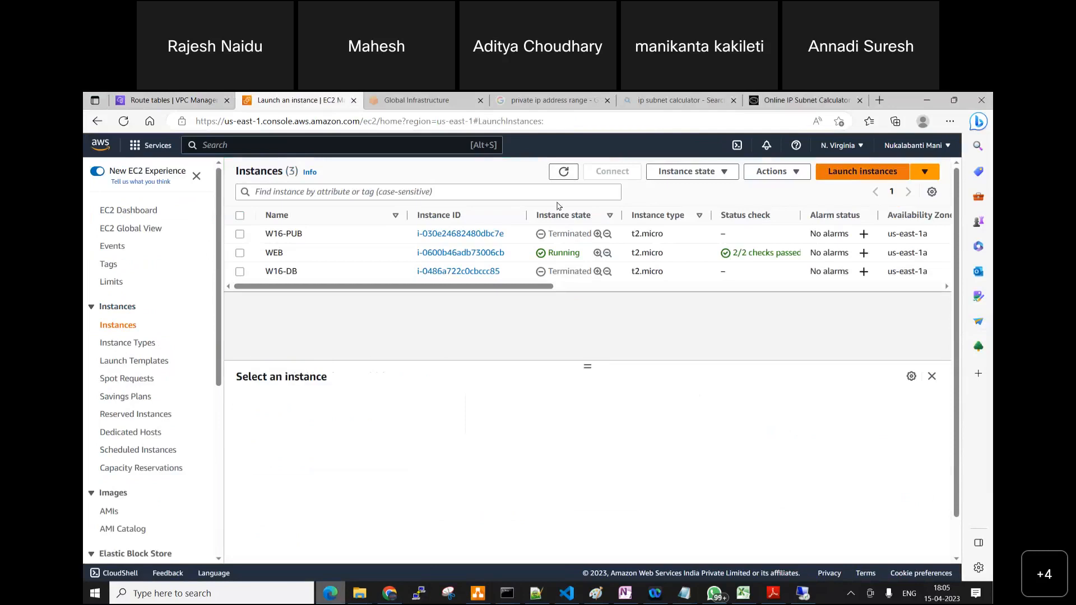
click(210, 337)
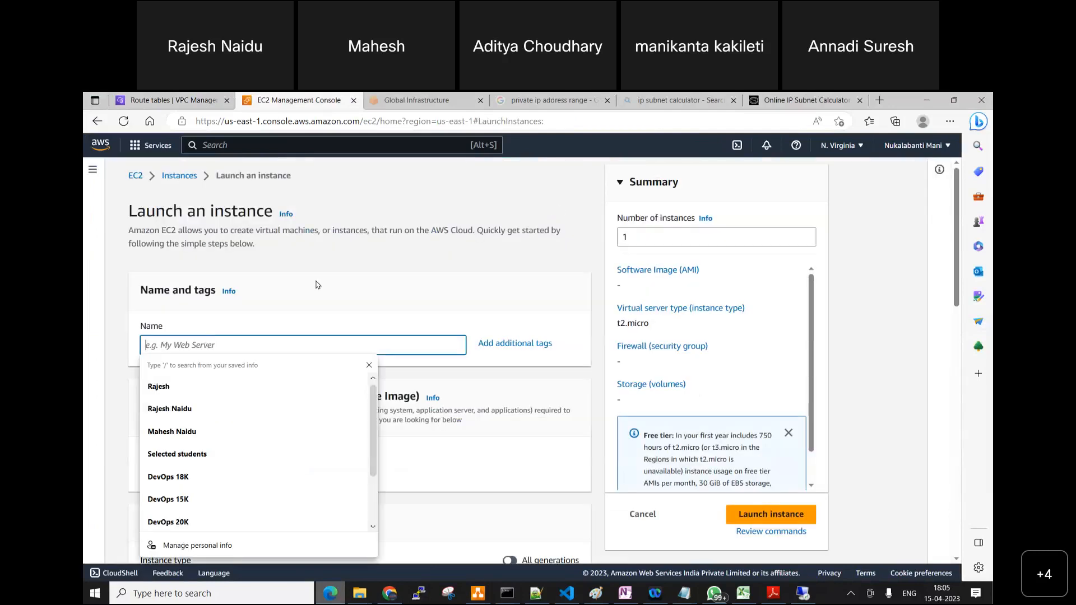
text(DB)
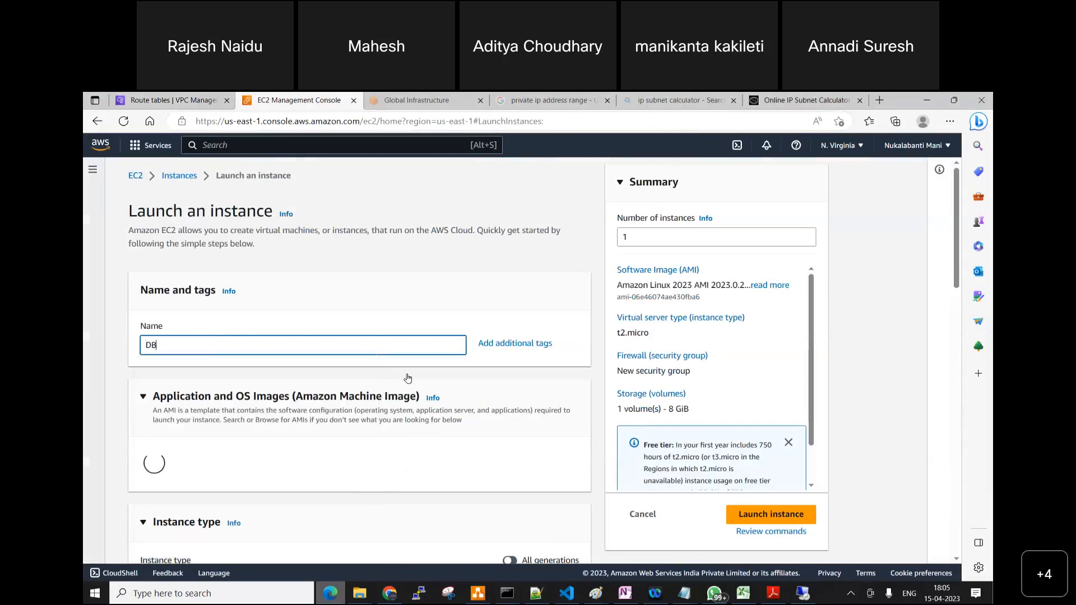
Choose the Microsoft Windows Server 2022 Base image and the key pair NV_Windows2016_Weekend_Keypair for the new instance.
scroll(347, 448, down, 2)
scroll(351, 476, down, 2)
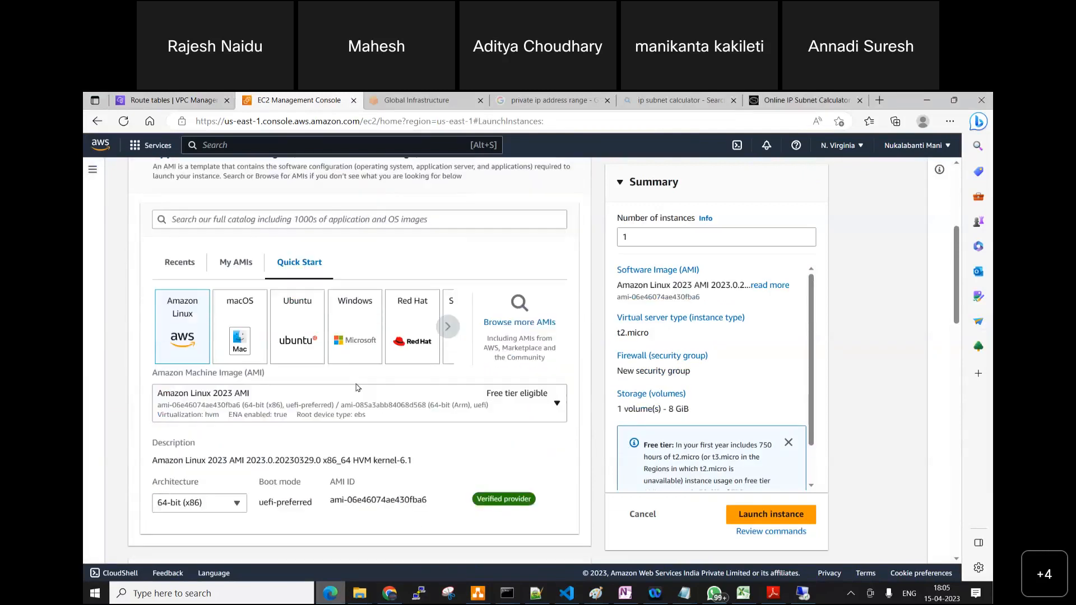
click(353, 336)
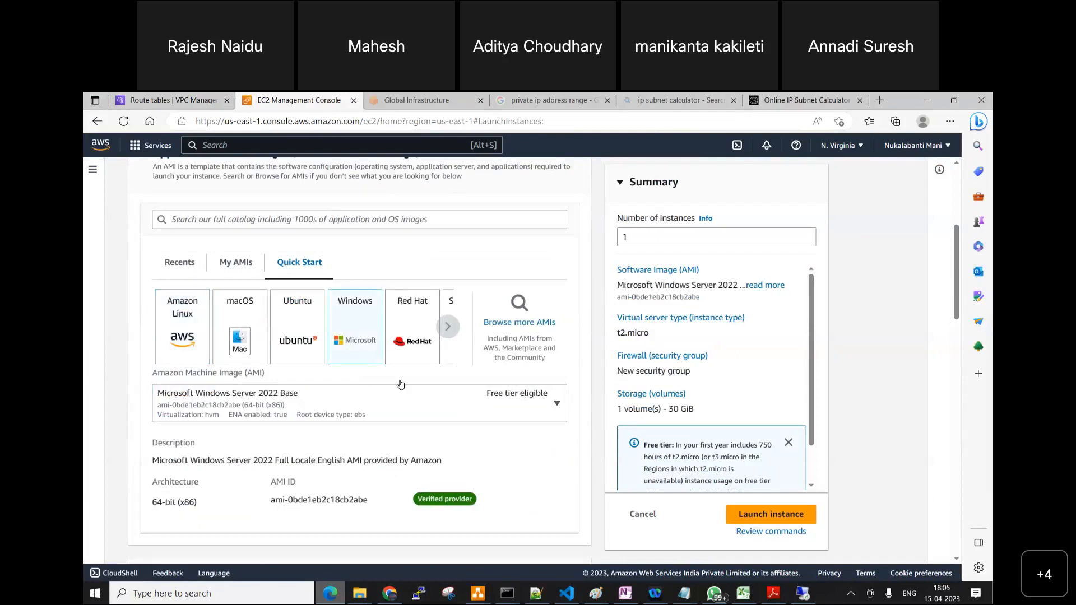
scroll(401, 381, down, 4)
scroll(380, 401, down, 4)
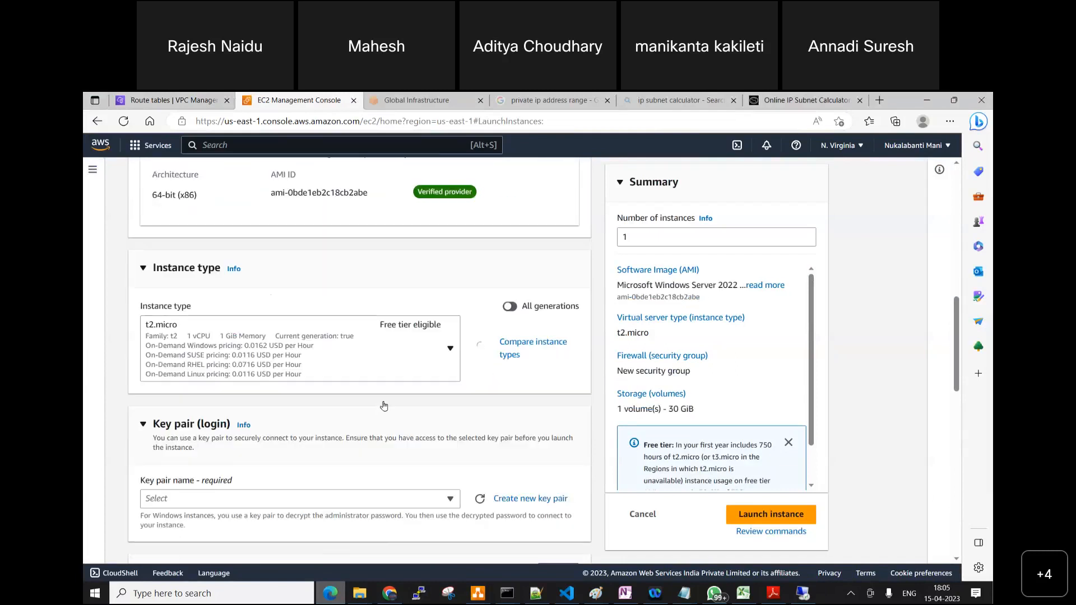
click(393, 320)
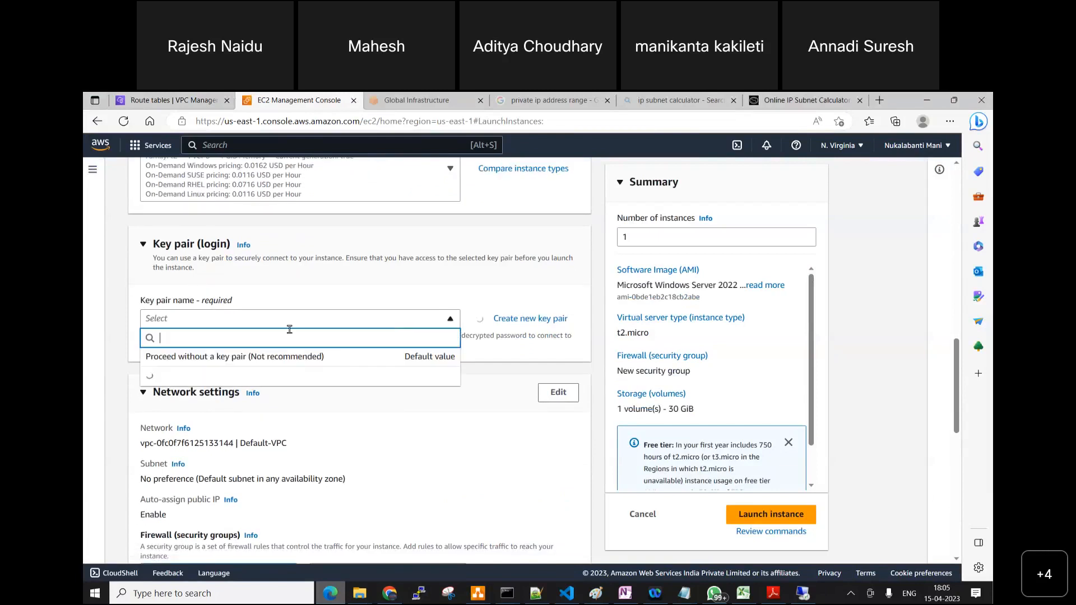
click(247, 377)
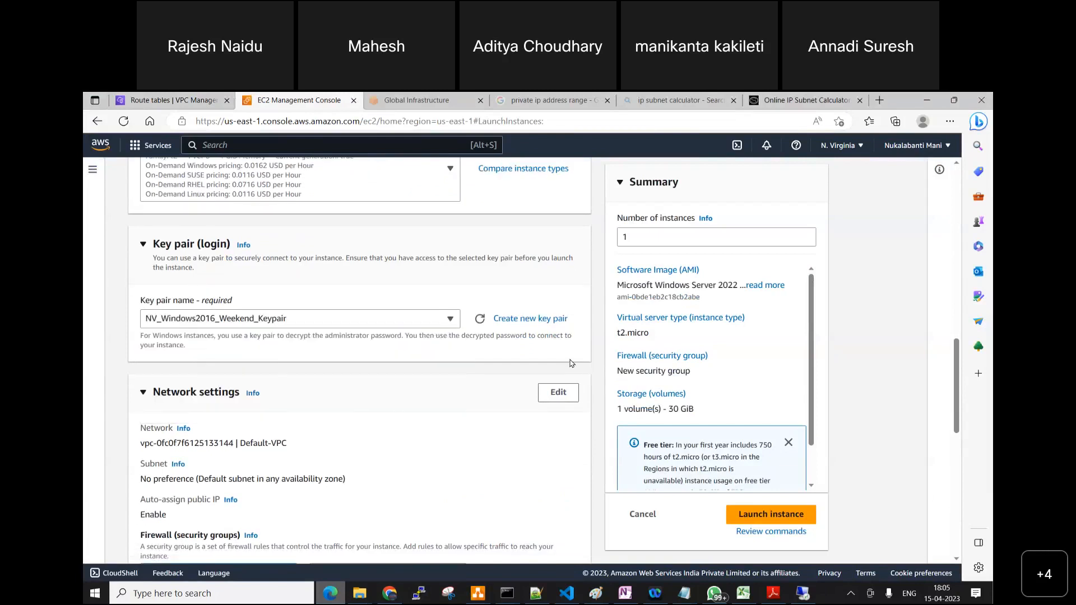
Edit the network settings to place the instance in NV-VPC and the NV-PRIVATE-SUBNET subnet.
scroll(440, 323, up, 2)
scroll(436, 335, up, 2)
scroll(550, 358, down, 5)
click(559, 335)
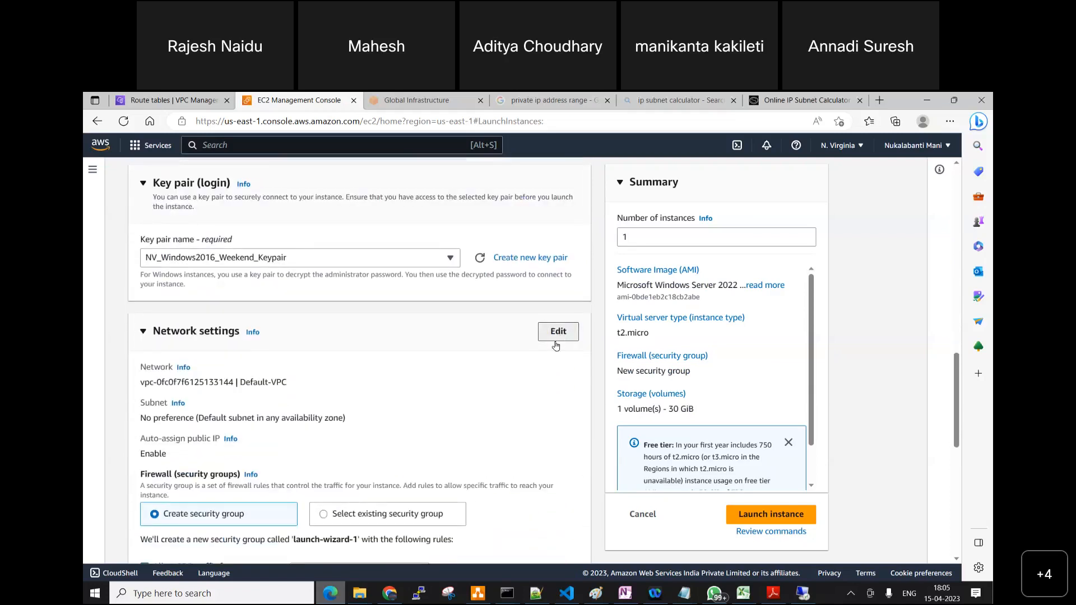
click(393, 392)
click(247, 458)
scroll(527, 423, down, 2)
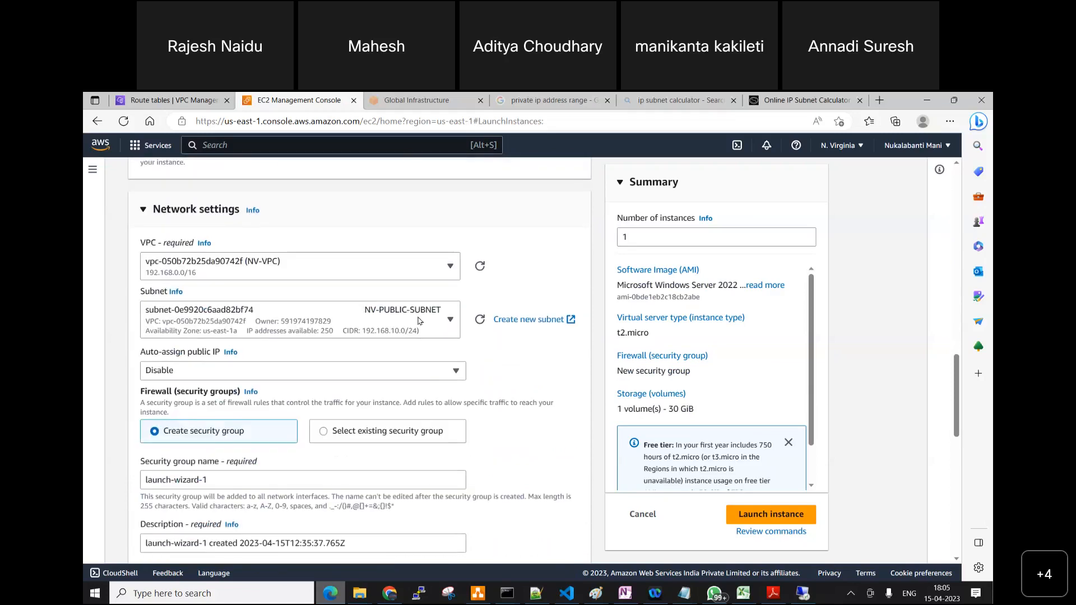
click(418, 319)
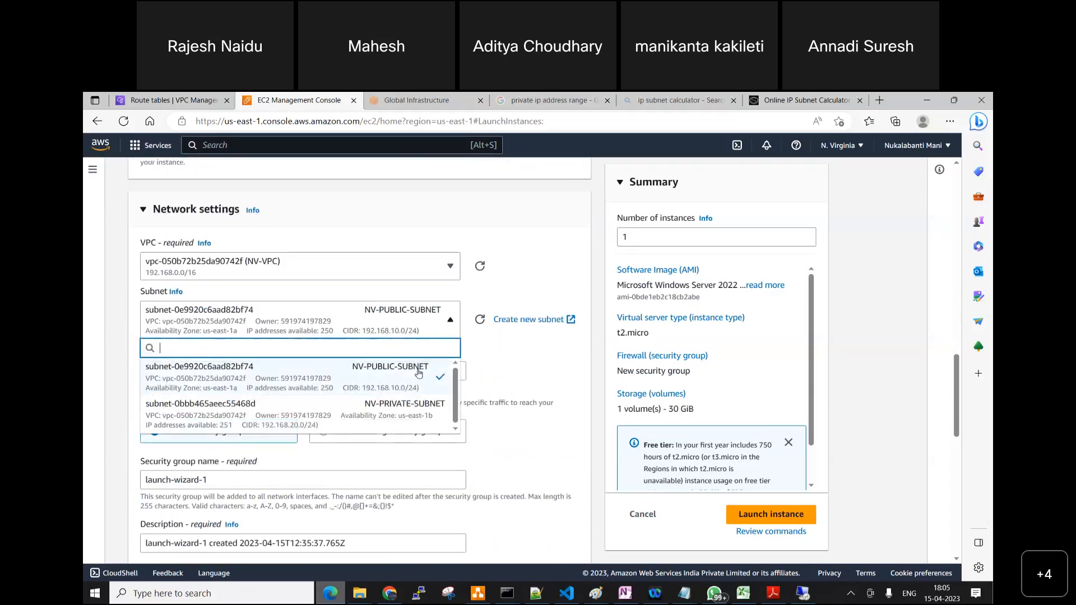
click(412, 413)
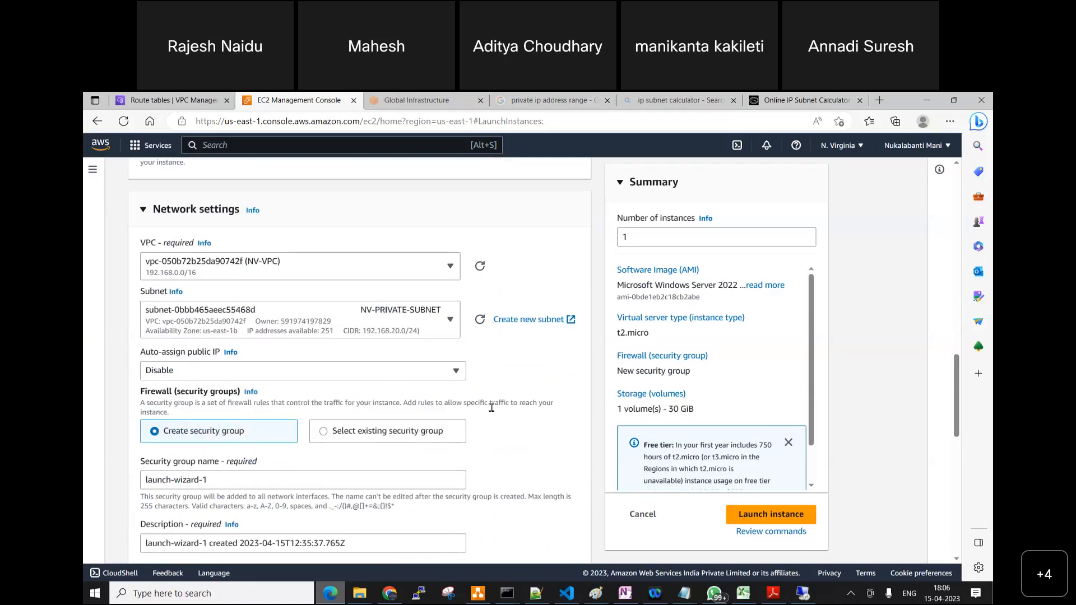
Assign the existing default security group of NV-VPC to the instance and launch it.
click(324, 433)
click(259, 481)
click(189, 462)
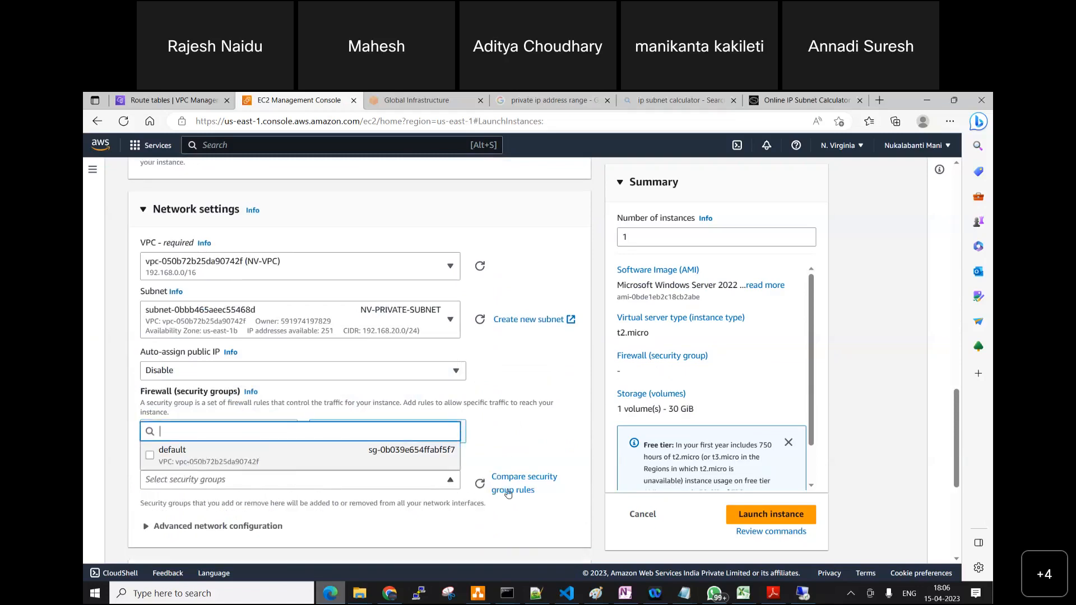
scroll(507, 490, down, 5)
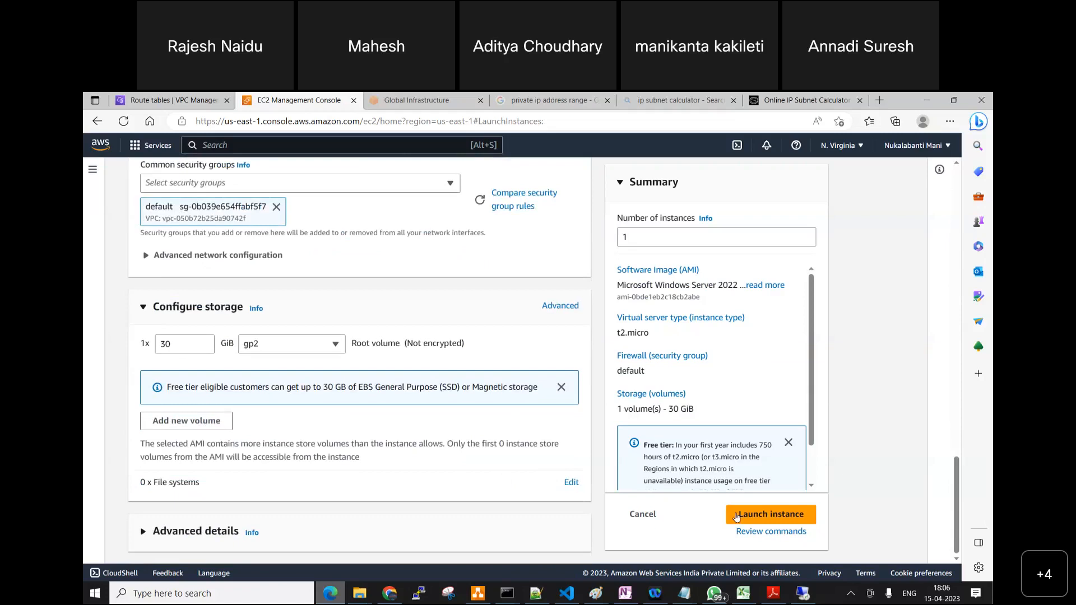
click(759, 517)
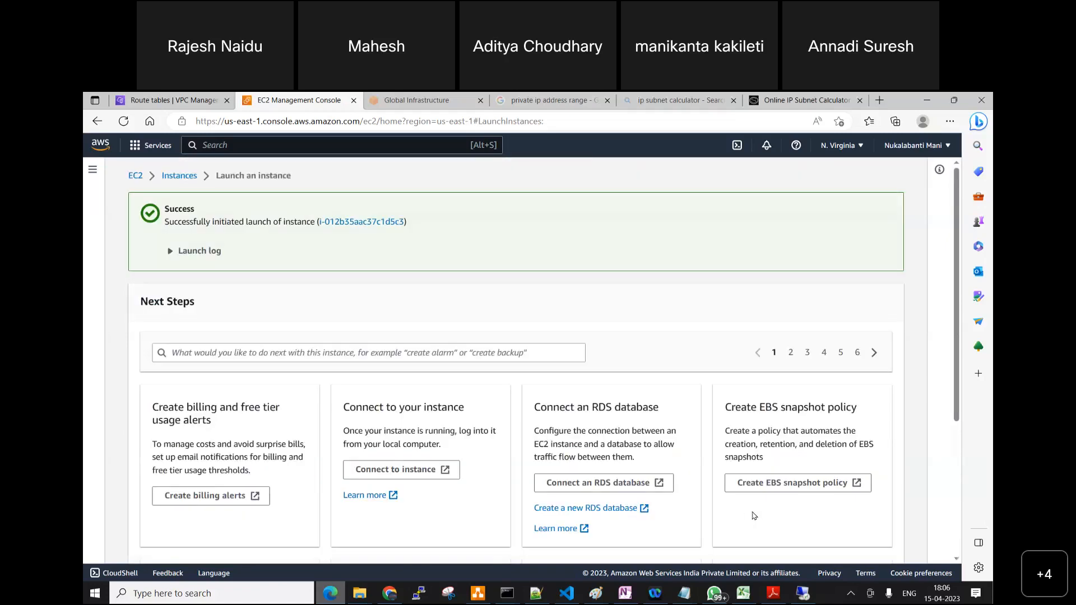
Return to the list of all instances and check the DB instance's details against the diagrams.net drawing.
scroll(868, 538, down, 4)
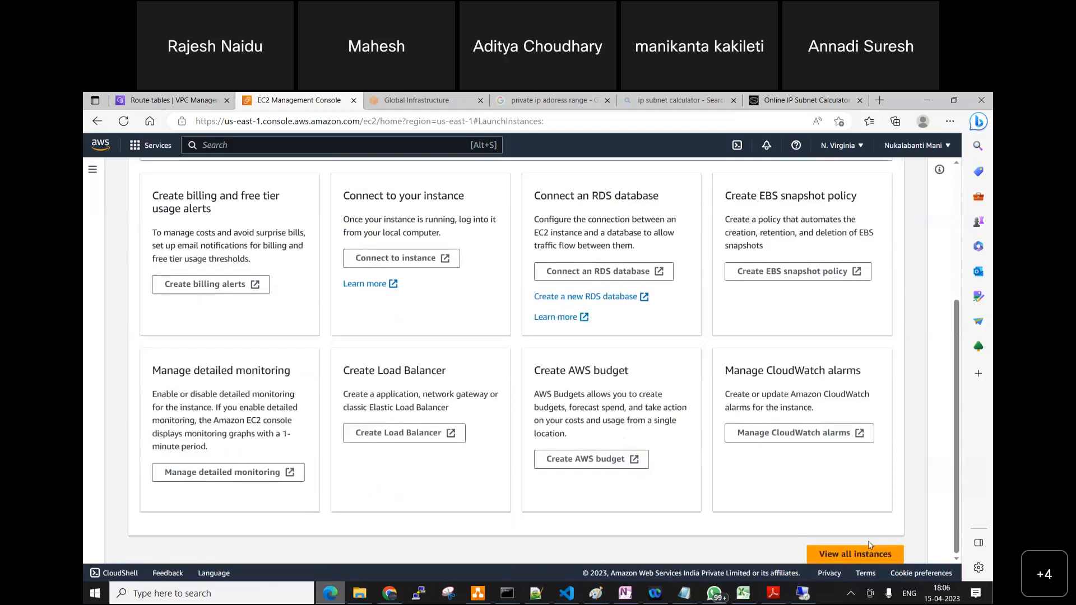
click(869, 553)
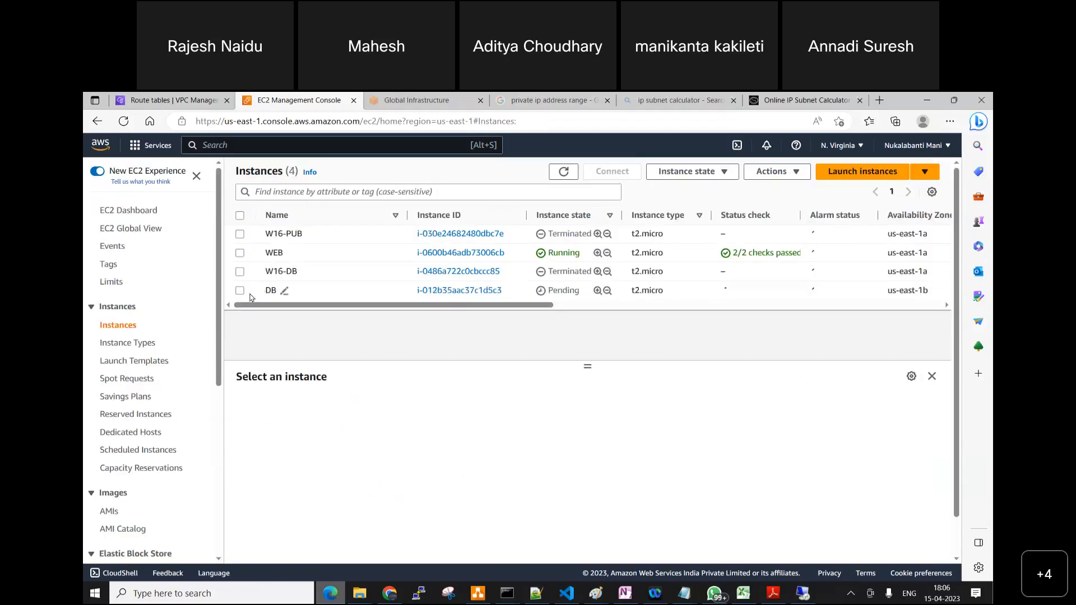
click(238, 291)
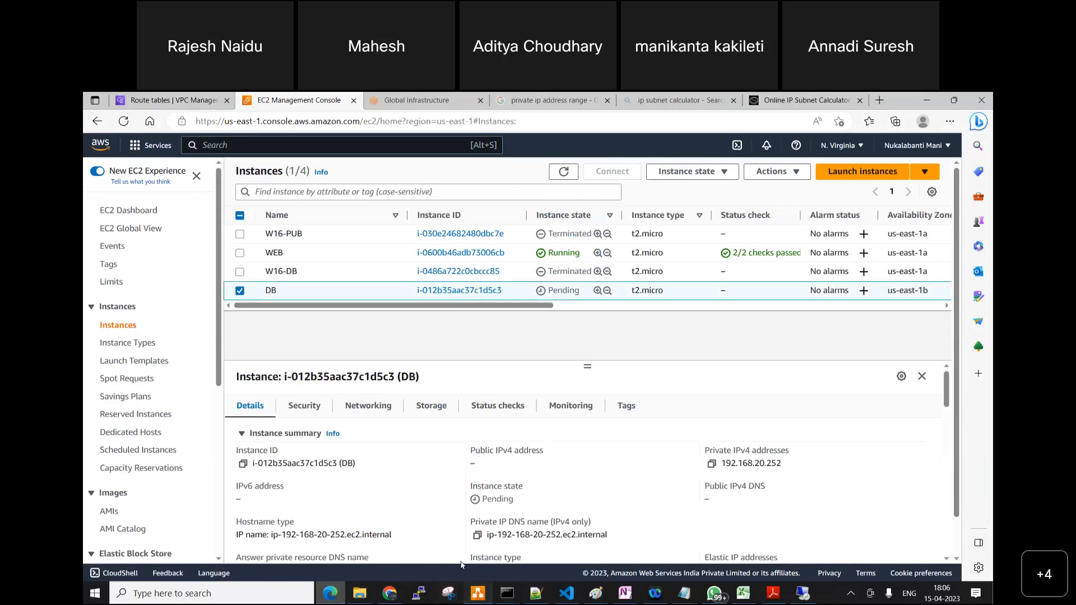
click(478, 593)
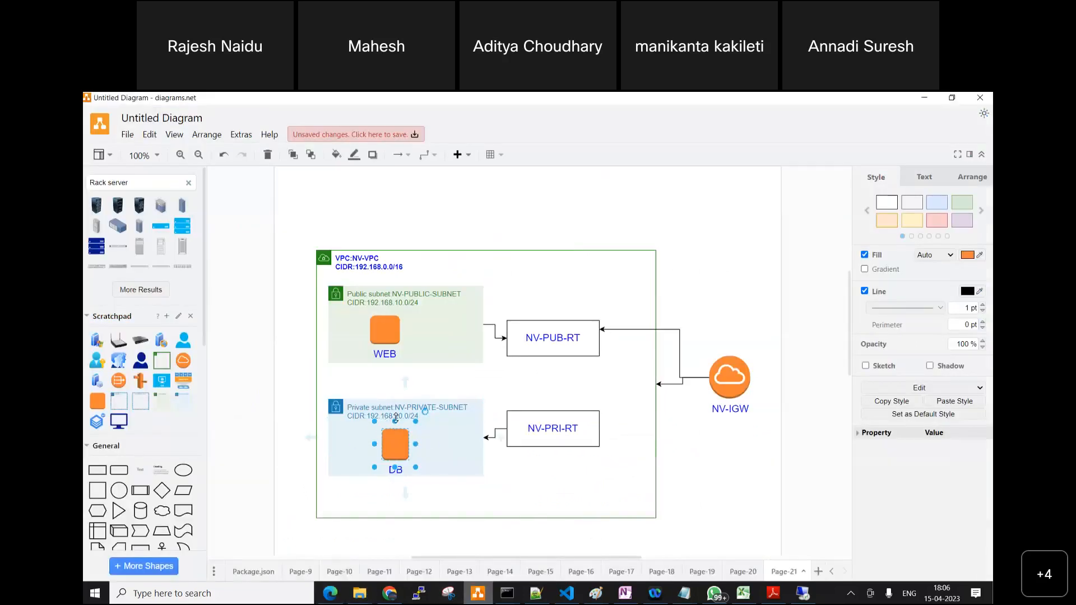
click(338, 597)
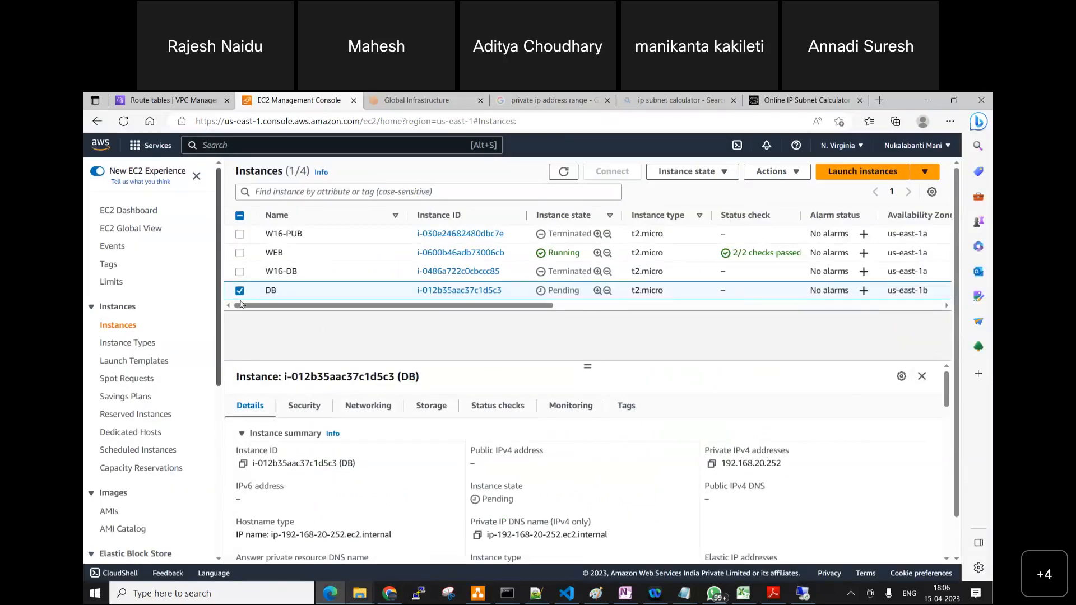
Compare the private IPv4 addresses of the WEB and DB instances in their details.
click(240, 290)
click(240, 252)
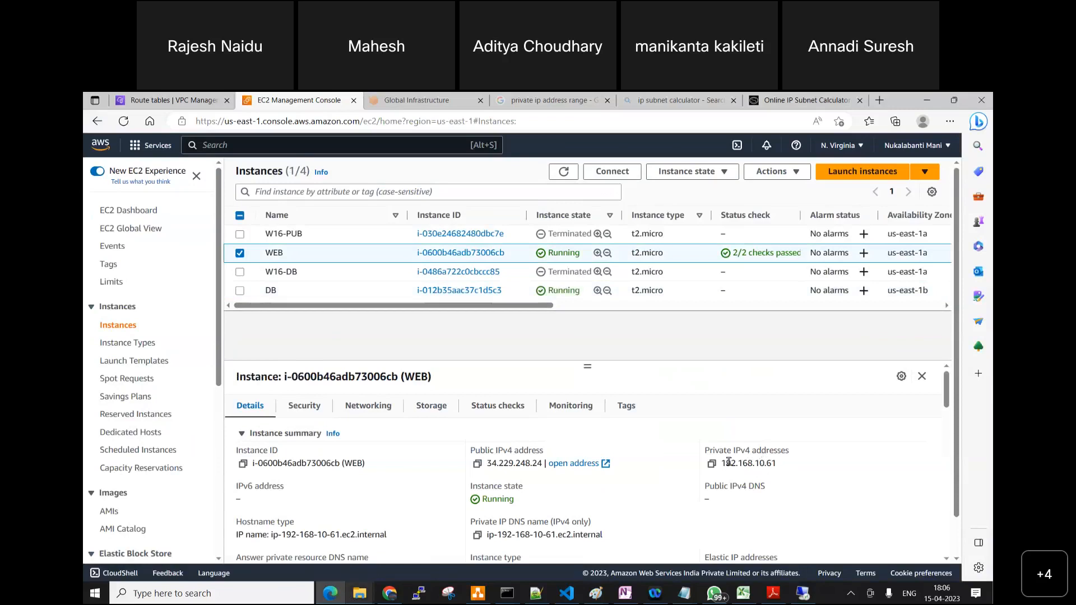
drag(726, 462, 764, 464)
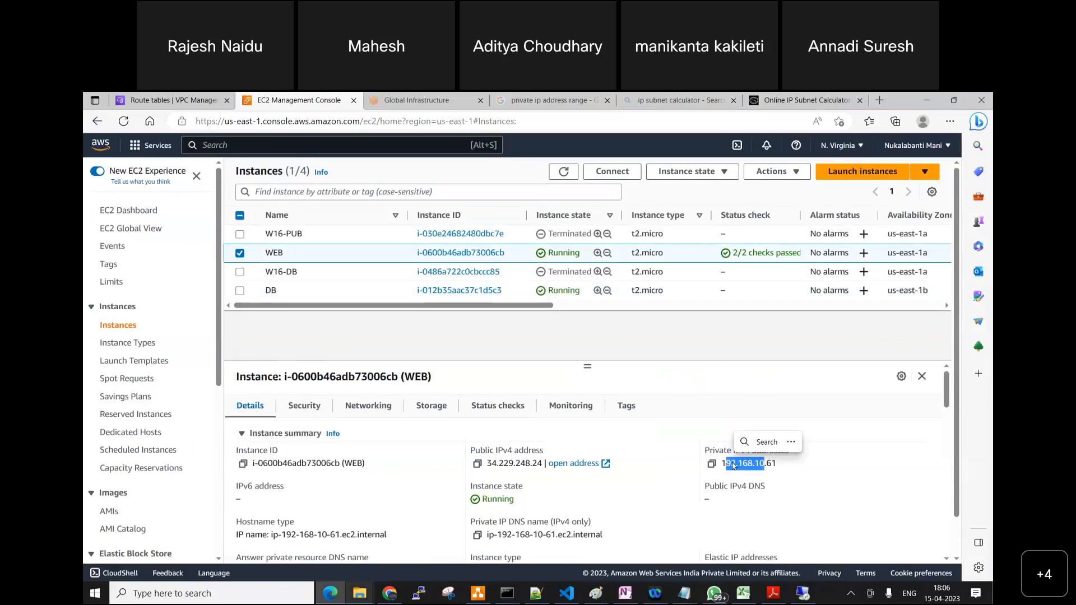
click(240, 252)
click(240, 290)
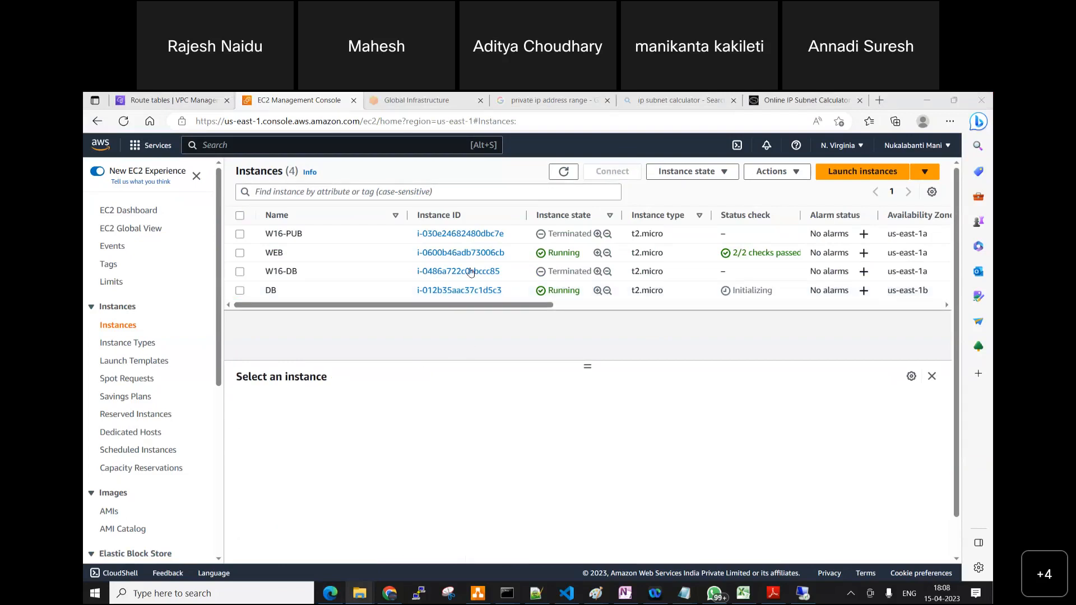
Copy the DB instance's private IPv4 address, try a Remote Desktop connection to 192.168.20.252 from the local computer, and close the connection windows.
click(240, 291)
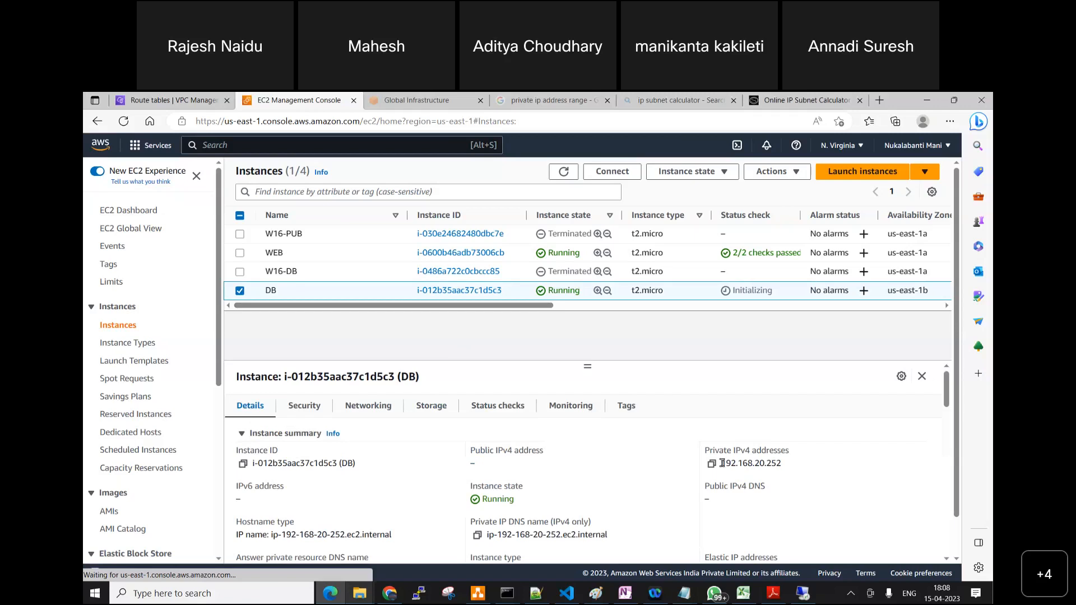
click(712, 465)
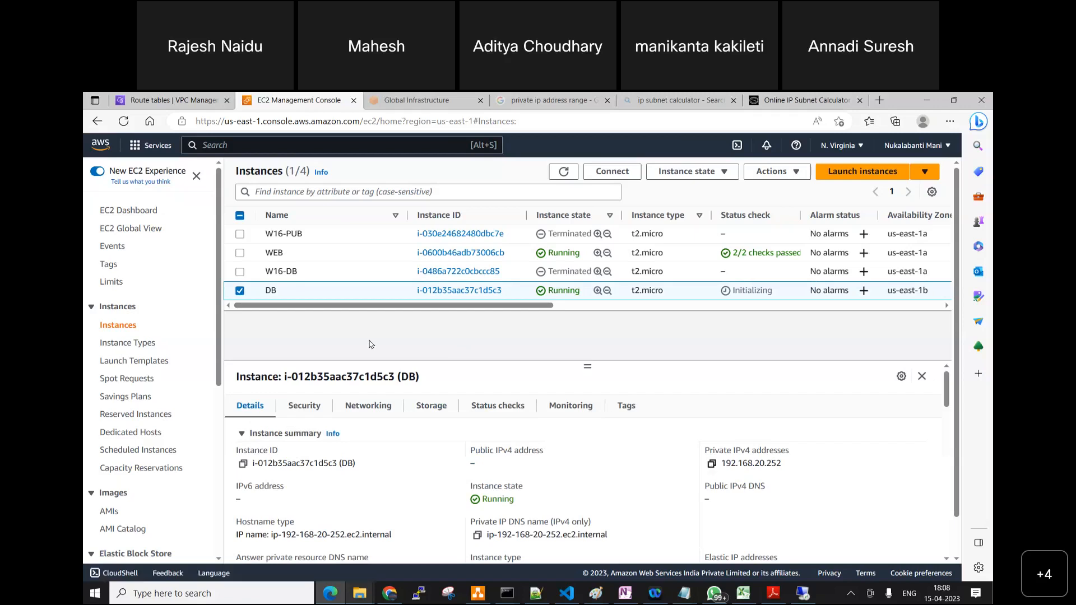
key(super+r)
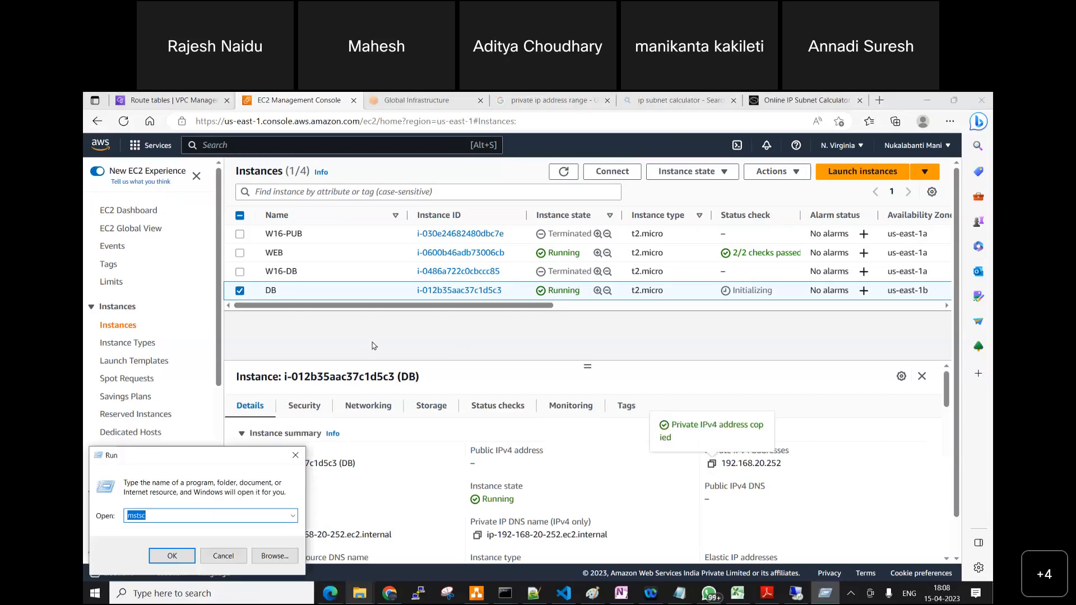
key(Return)
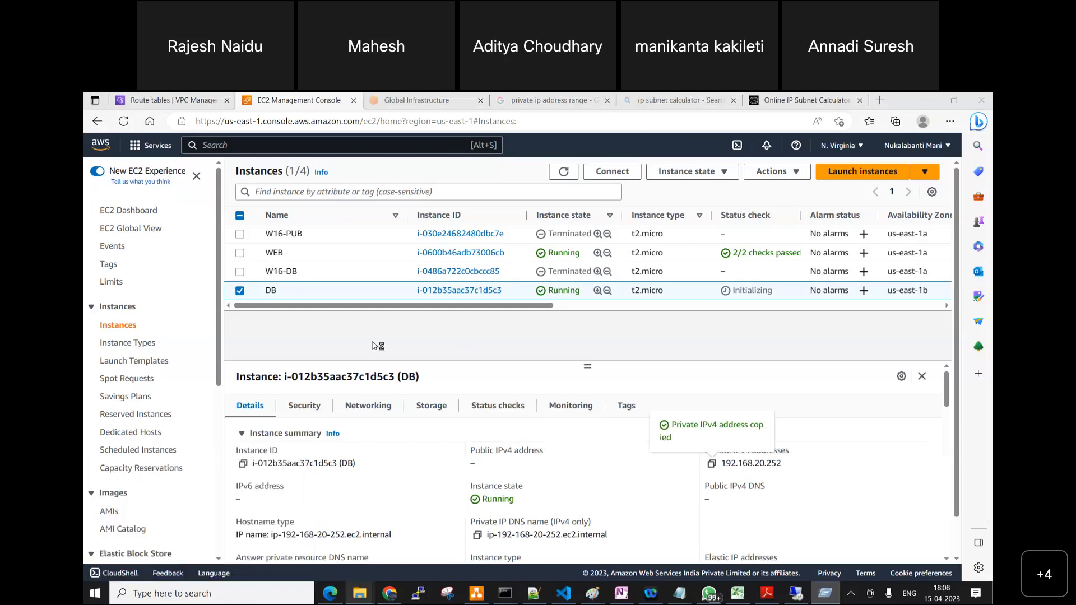
key(ctrl+v)
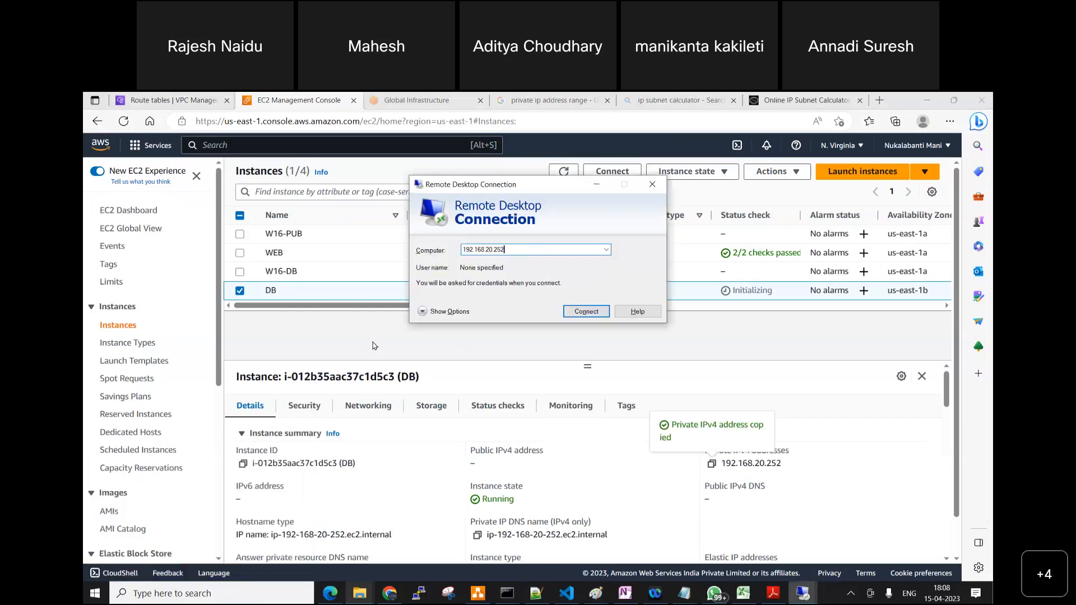
key(Return)
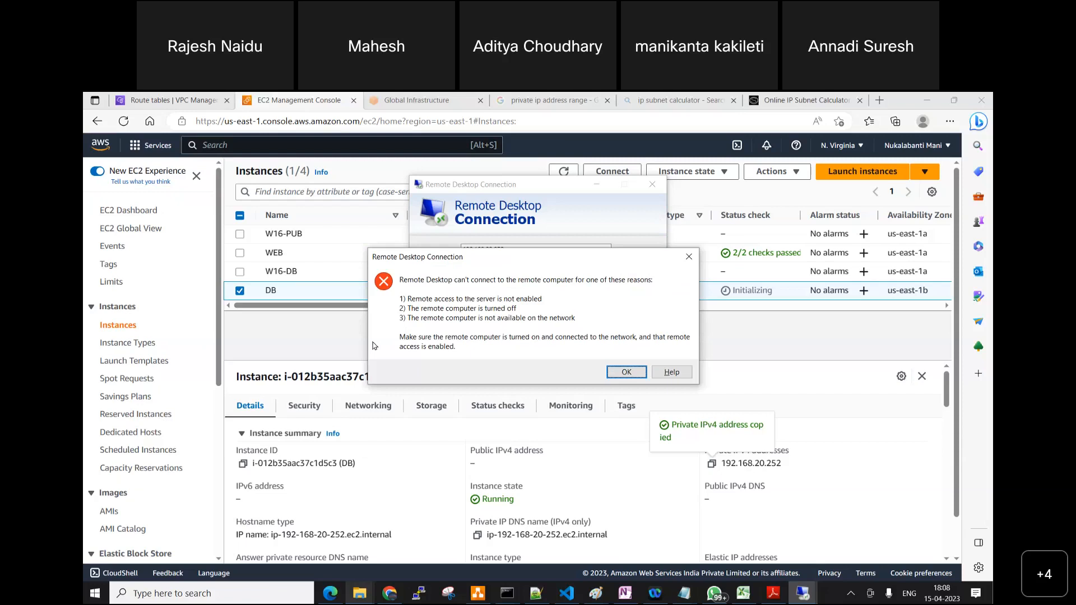
click(688, 257)
click(652, 184)
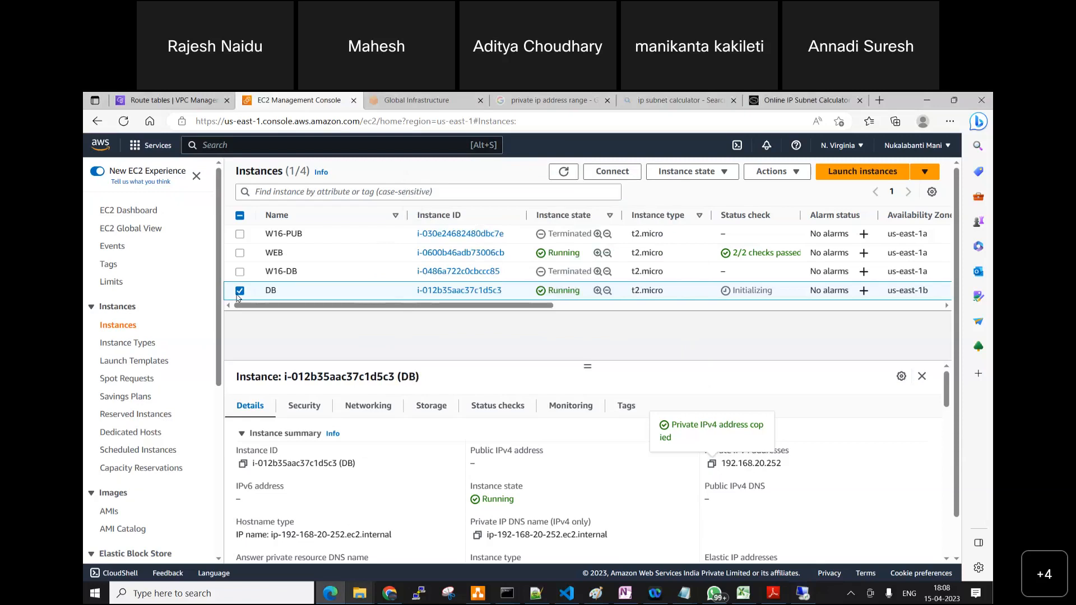
Deselect the DB instance and close the leftover Remote Desktop Connection window.
click(239, 291)
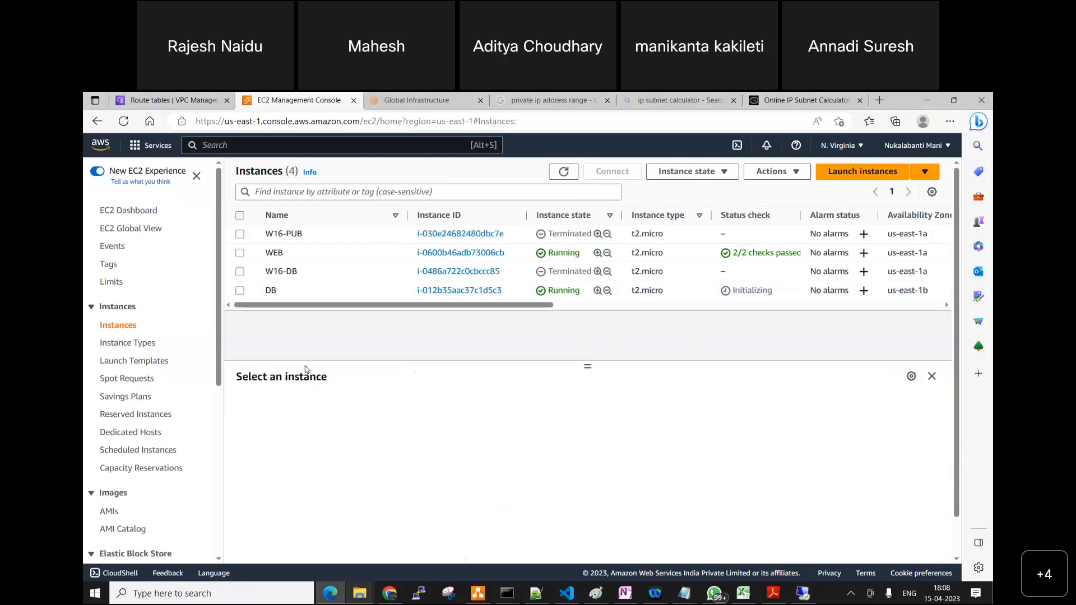
click(803, 593)
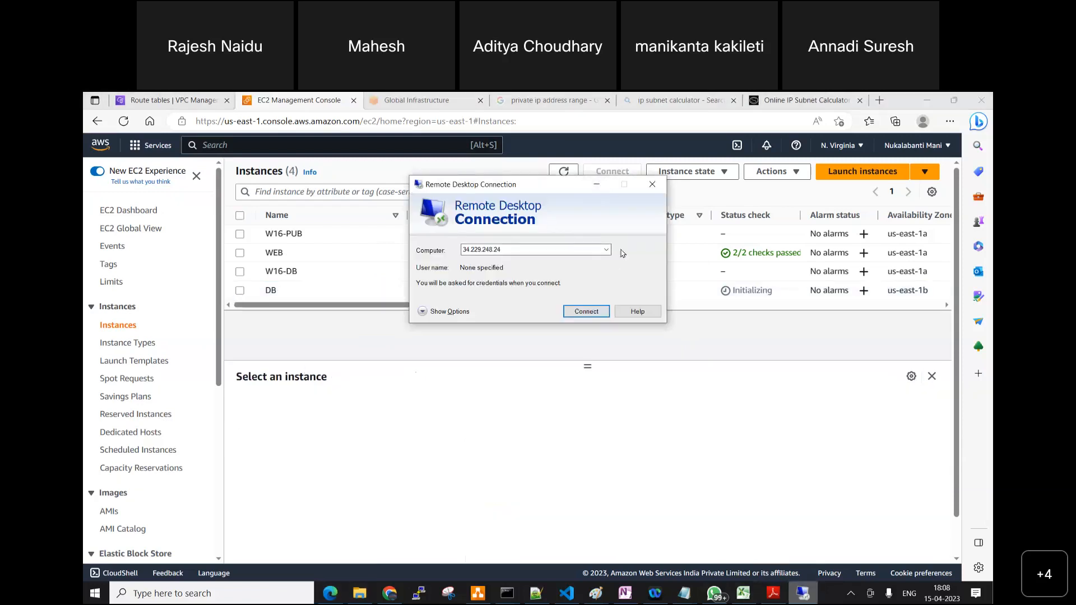
click(652, 184)
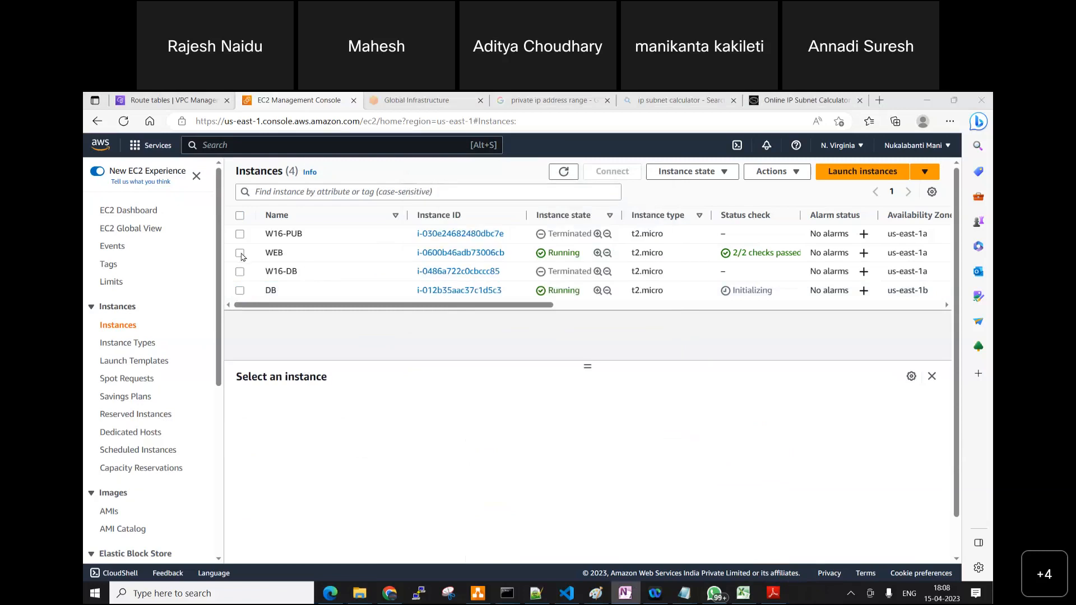
Copy the WEB instance's public IPv4 address and start a Remote Desktop connection to 34.229.248.24 with the user name administrator.
click(240, 253)
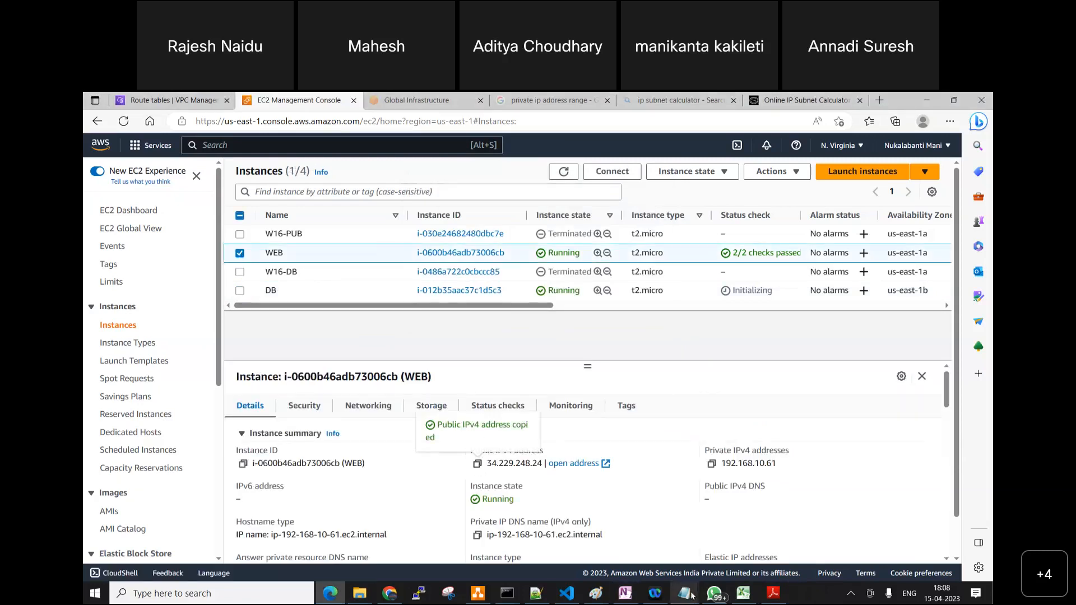
key(super+r)
key(Return)
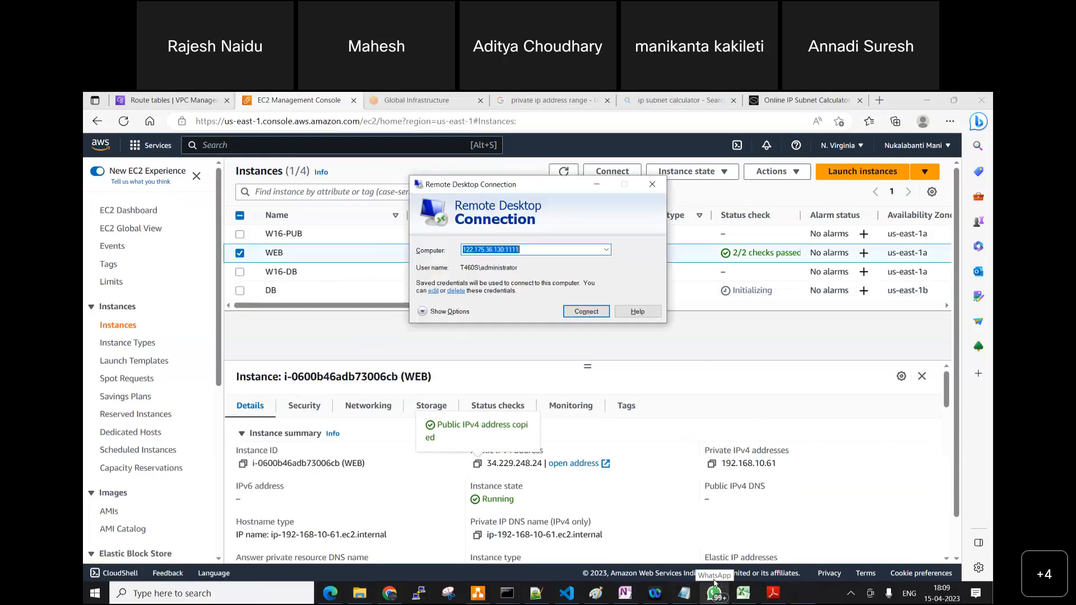
key(ctrl+v)
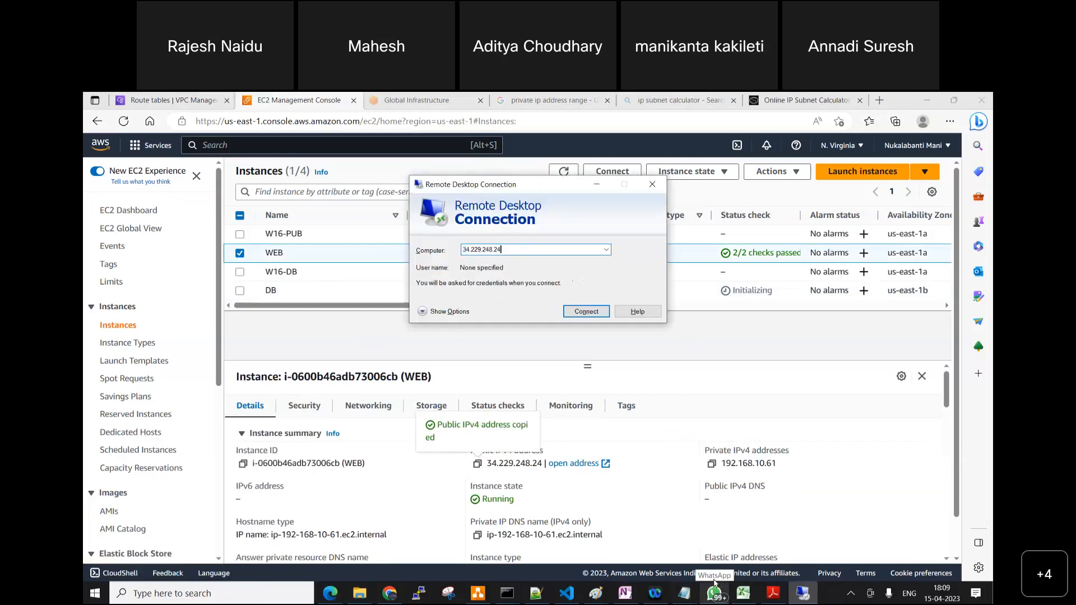
click(599, 310)
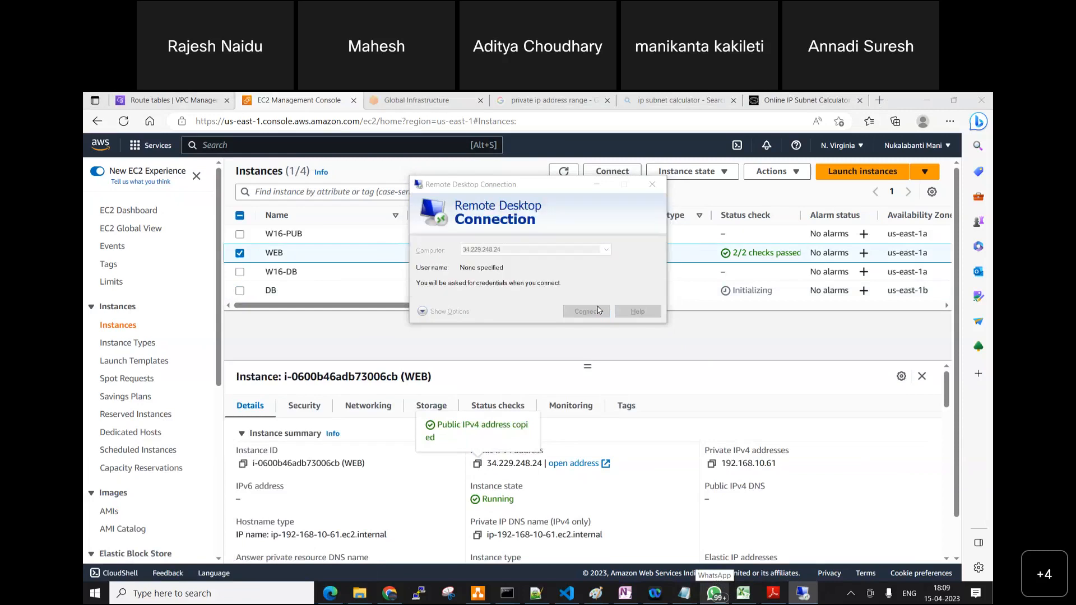
text(administrato)
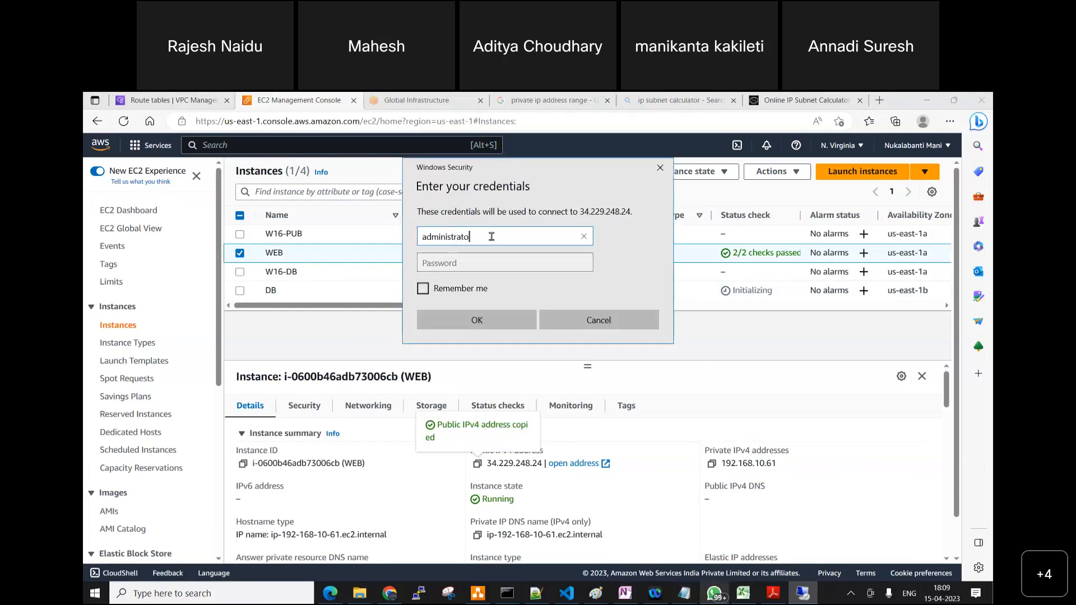
text(r)
key(Tab)
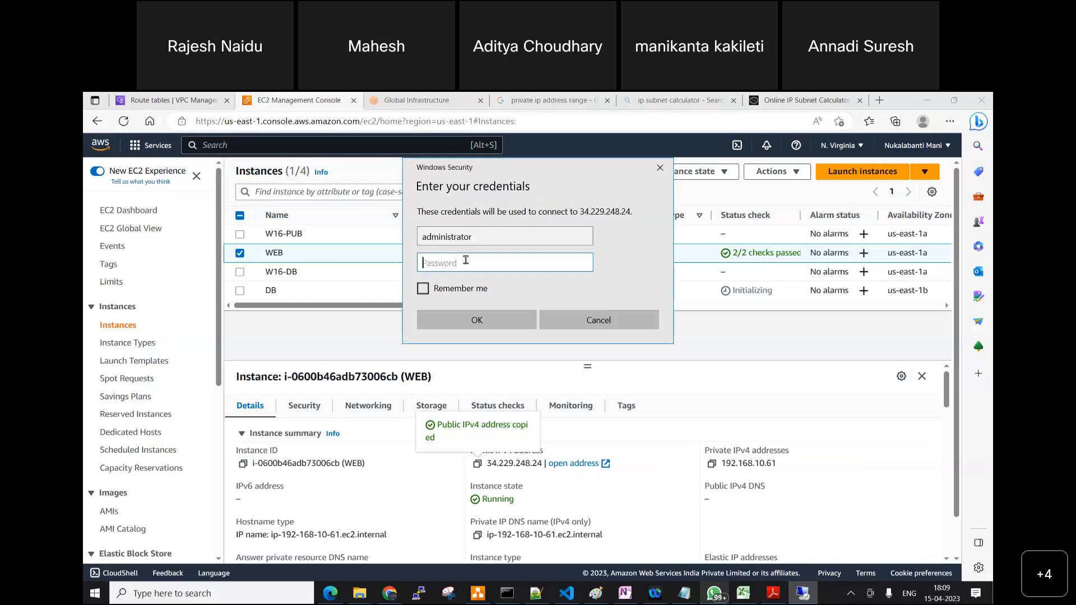
Return to the EC2 console and request the Windows password for the WEB instance through its RDP client connection options.
click(322, 255)
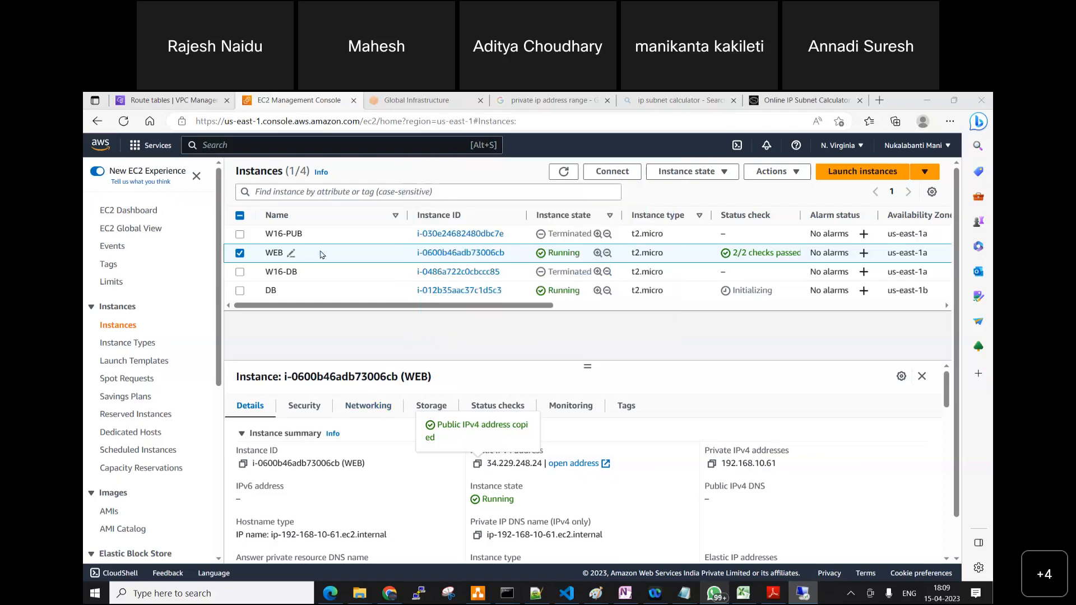
right_click(323, 255)
click(347, 315)
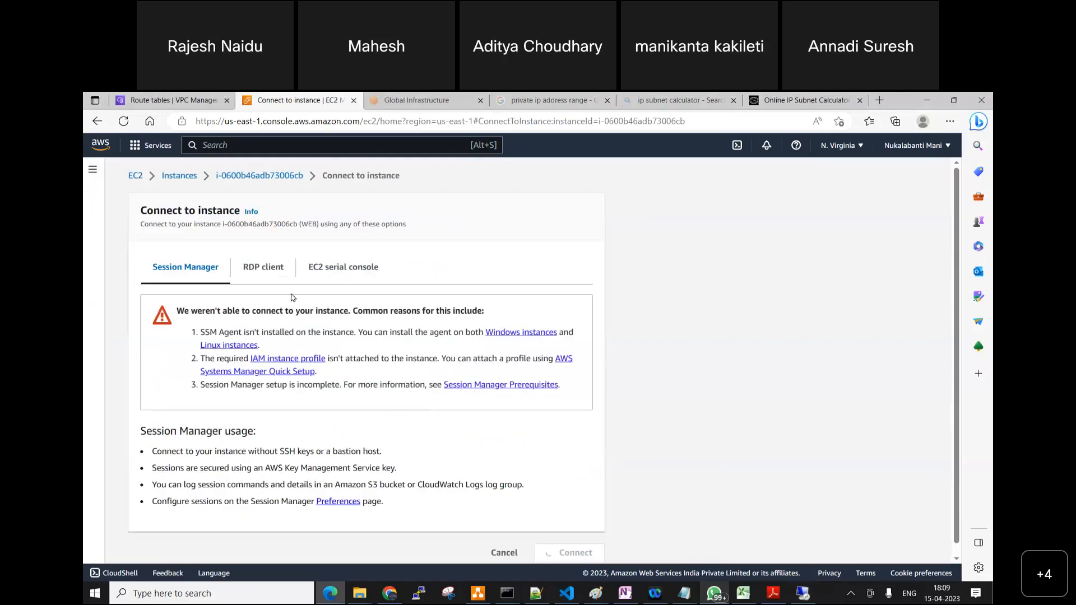
click(261, 267)
scroll(271, 489, down, 2)
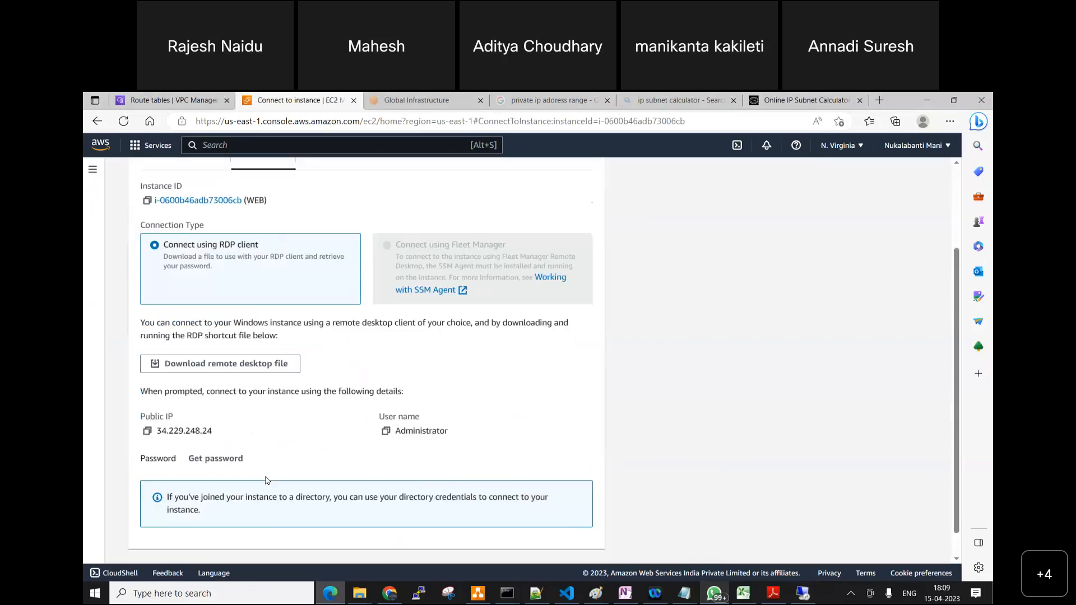
click(235, 499)
Upload the private key file NV_Windows2016_Weekend_Keypair.pem, decrypt the WEB instance's Windows password and copy it.
click(253, 367)
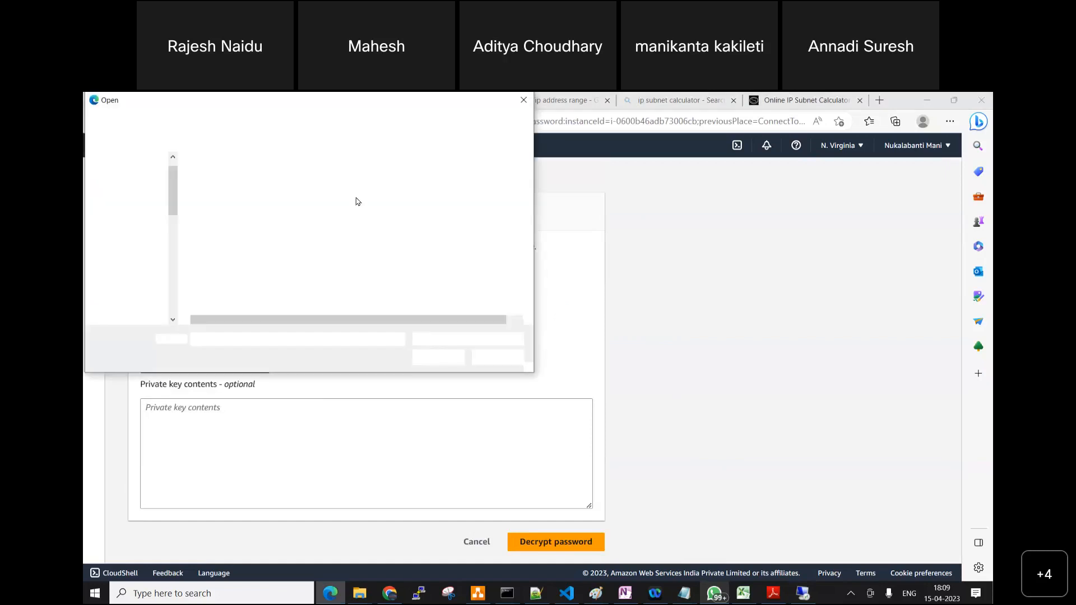
click(255, 204)
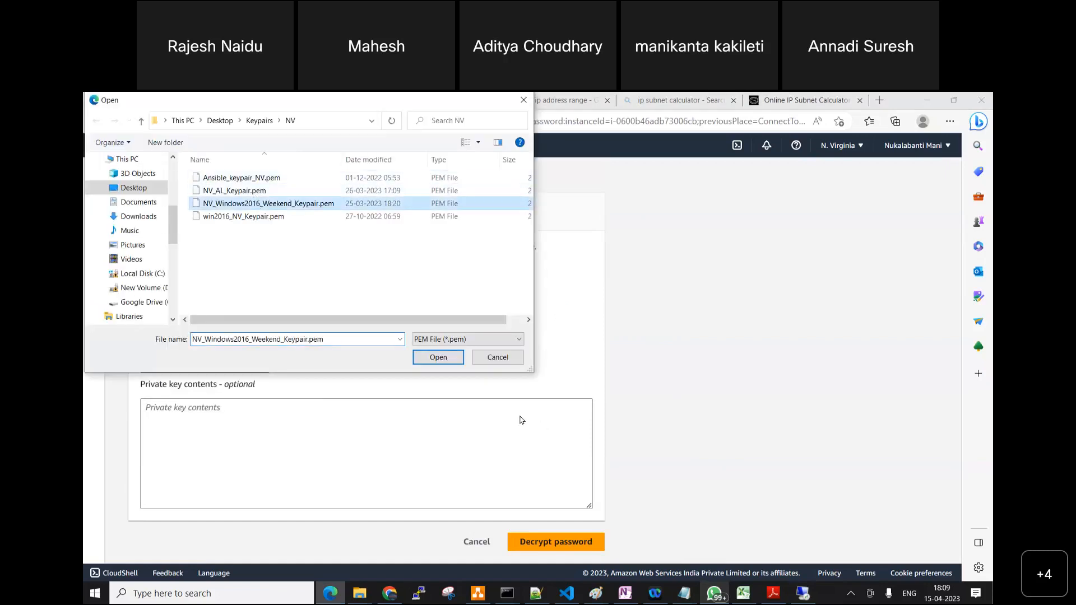
click(448, 358)
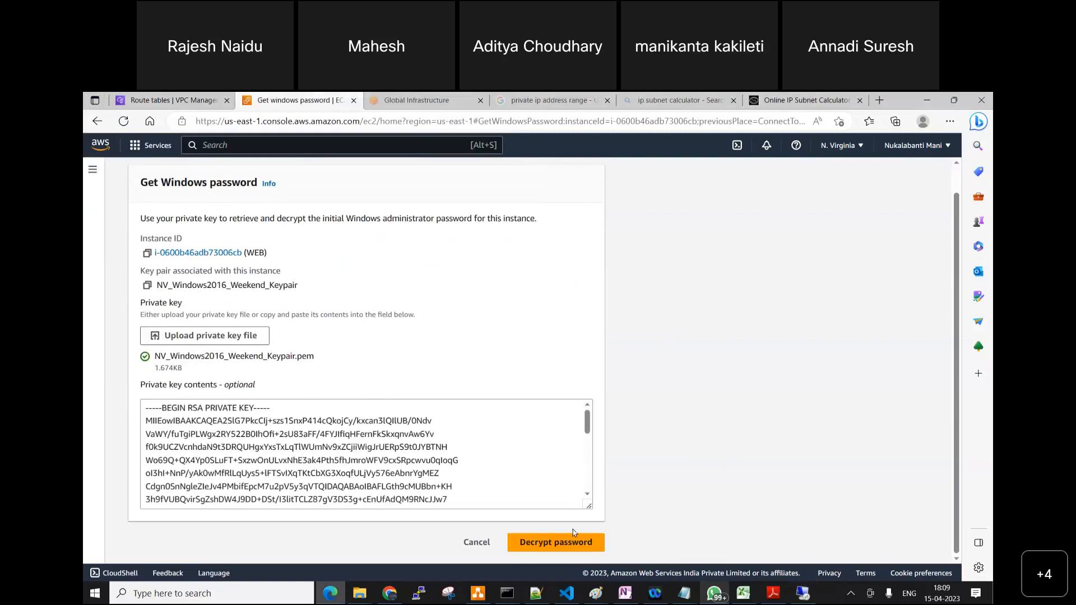
click(560, 542)
scroll(156, 450, down, 3)
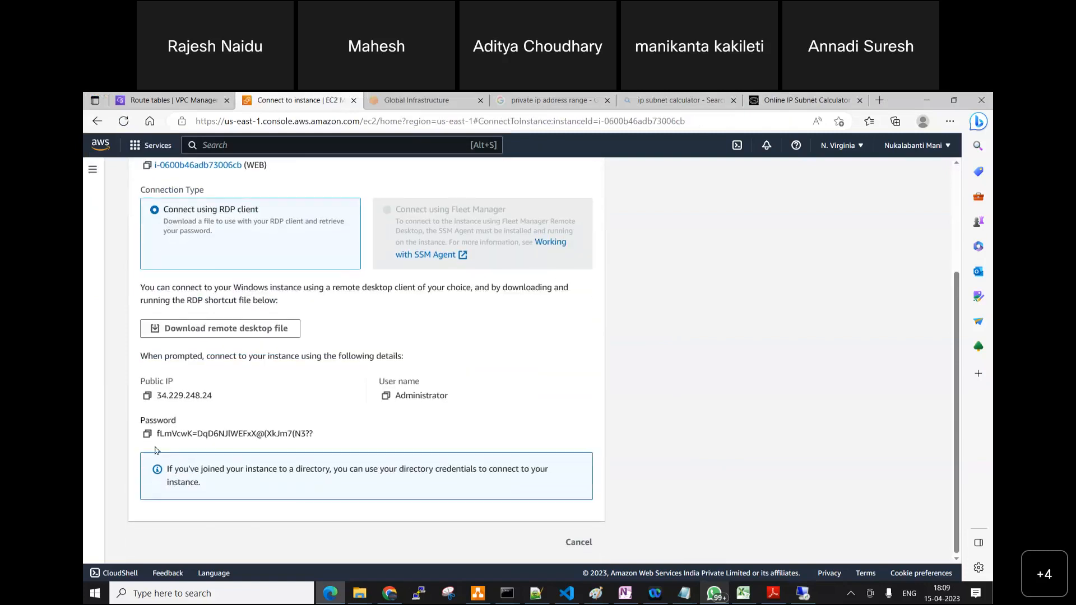
click(147, 434)
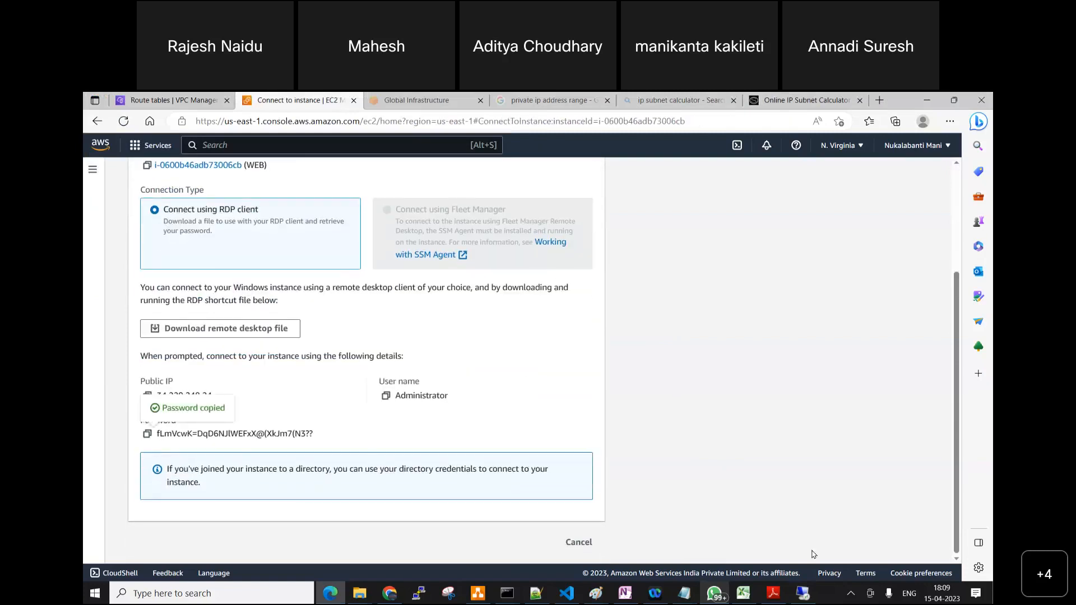
Paste the administrator password into the WEB instance's Remote Desktop sign-in and connect despite the certificate errors.
click(804, 593)
key(ctrl+v)
click(505, 321)
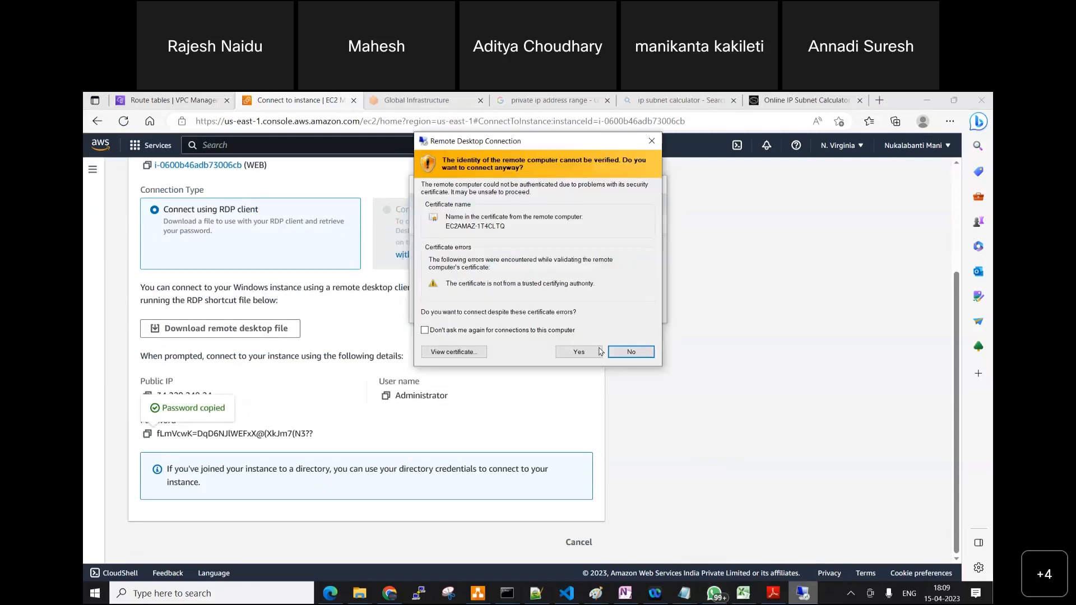
click(579, 352)
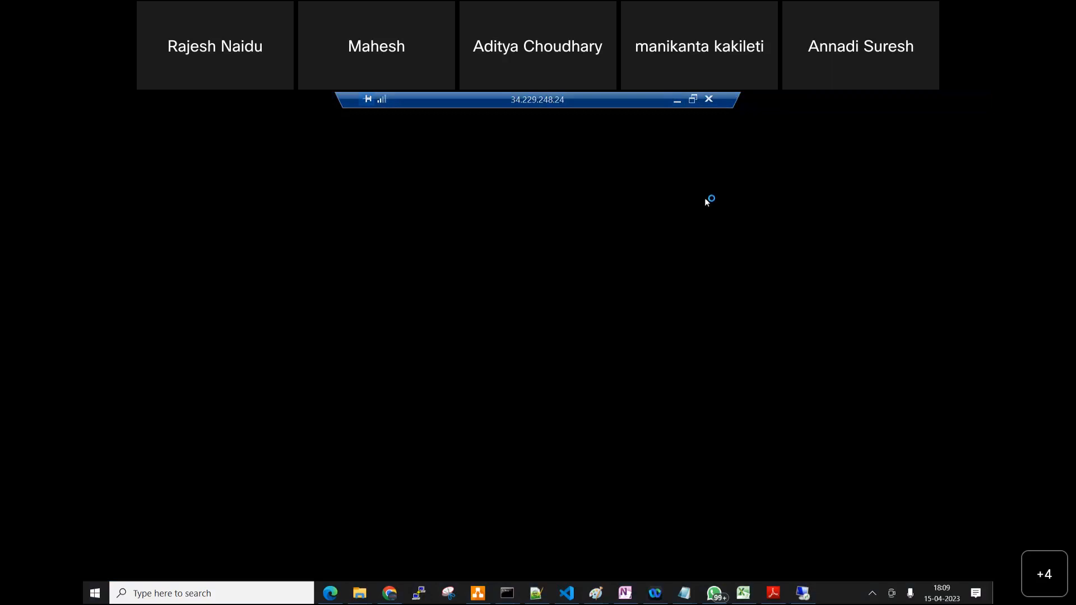
Switch to the diagrams.net drawing, draw a connector from the WEB instance to the DB instance and label it RDP.
click(677, 99)
click(478, 593)
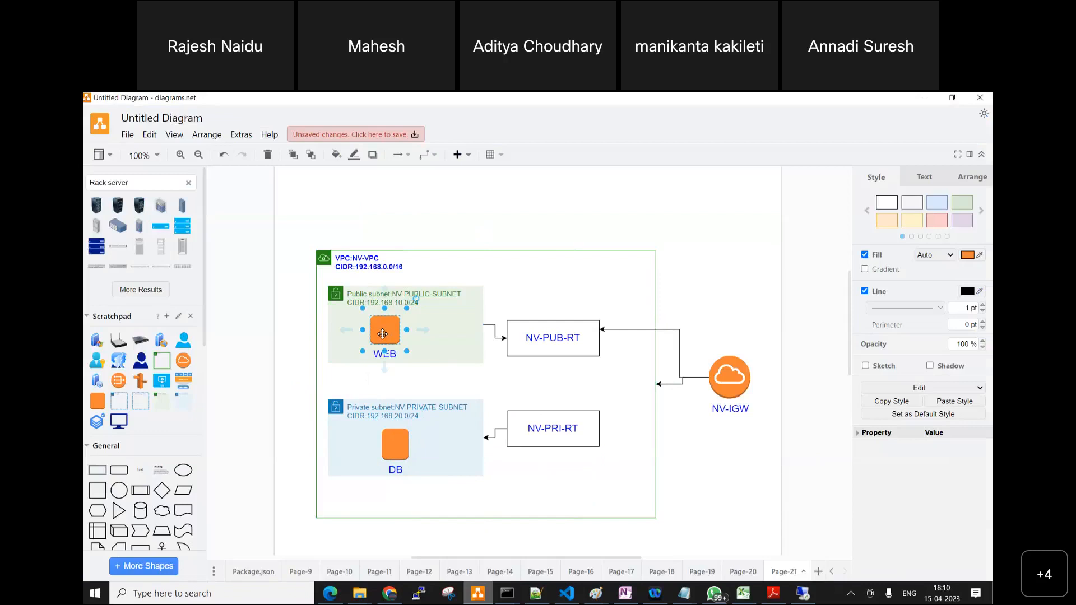
drag(426, 329, 402, 452)
drag(390, 387, 425, 376)
double_click(427, 375)
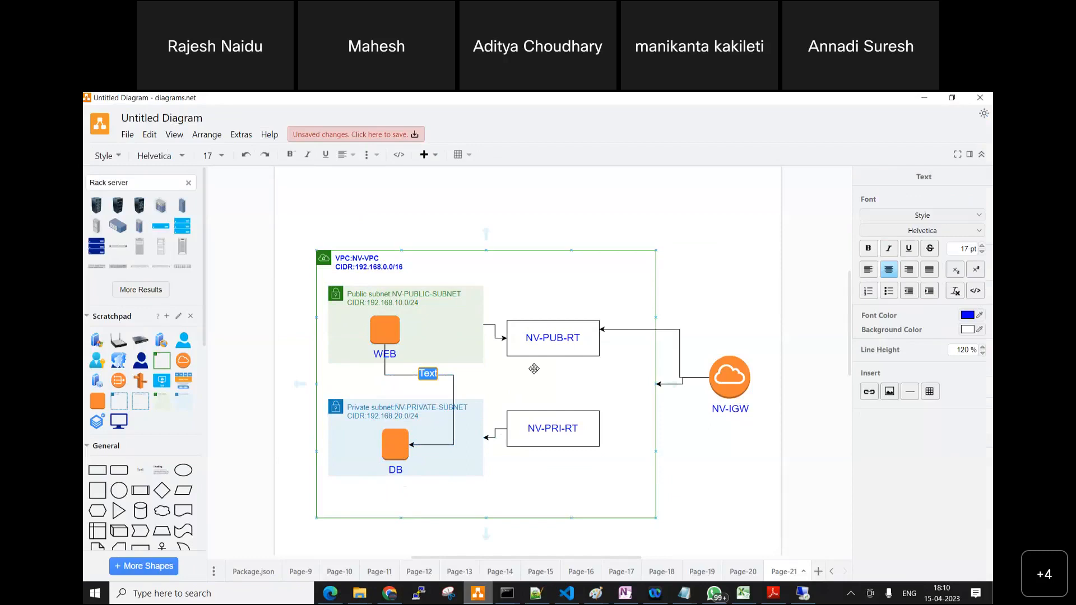
text(RDP)
click(805, 249)
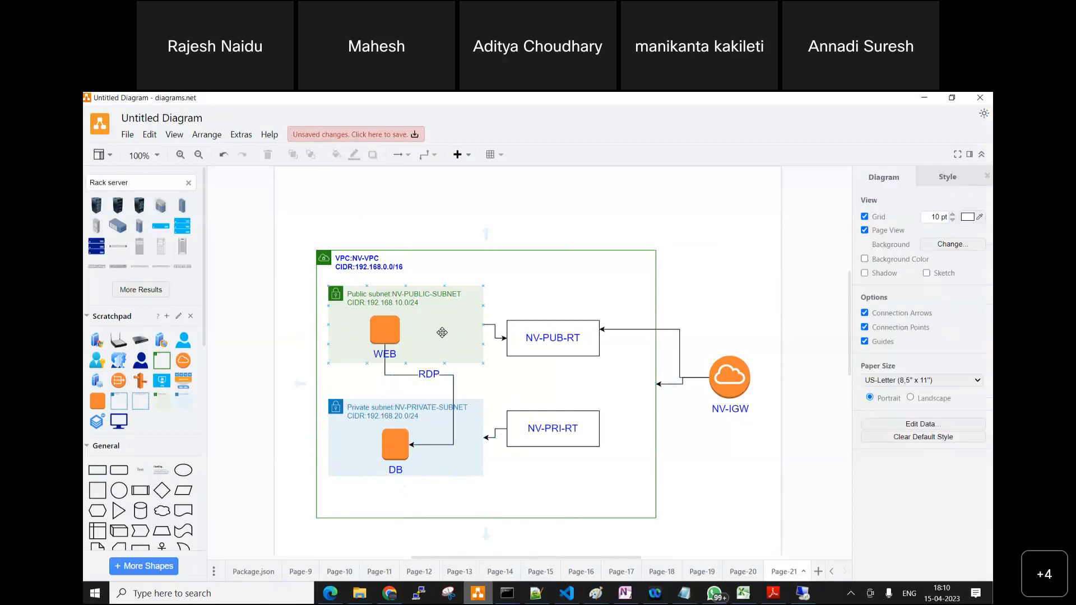
click(447, 353)
click(462, 436)
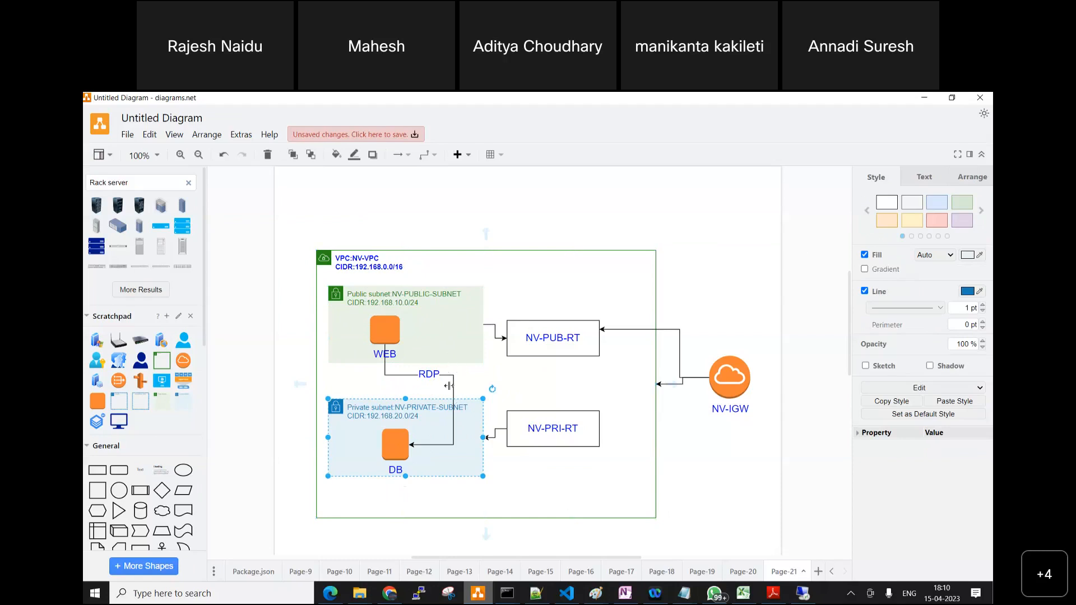
Return to the WEB instance's remote session and run mstsc there to open Remote Desktop Connection.
click(805, 594)
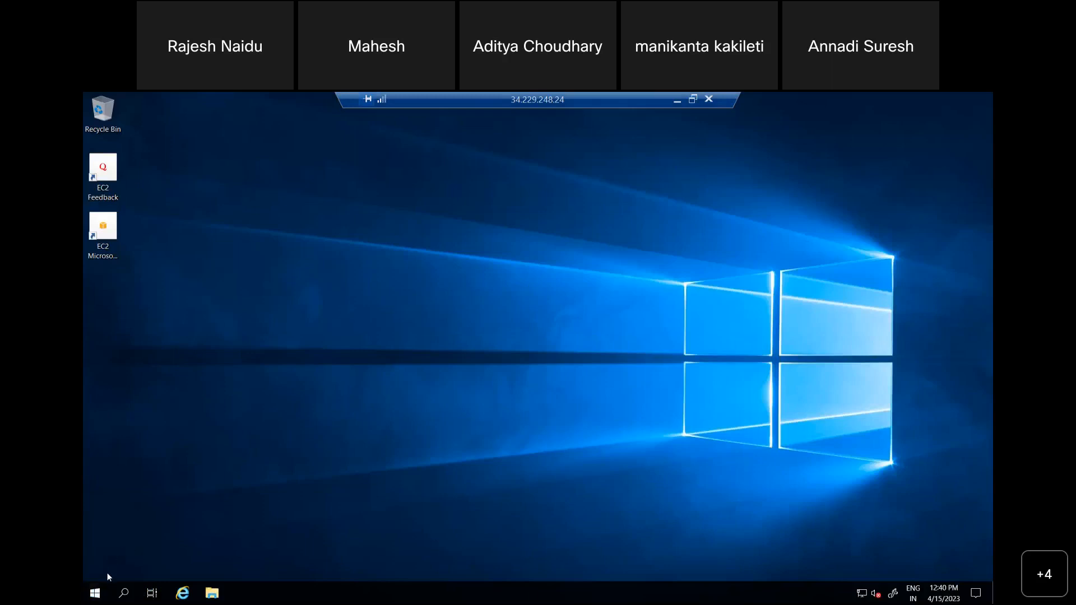
right_click(97, 592)
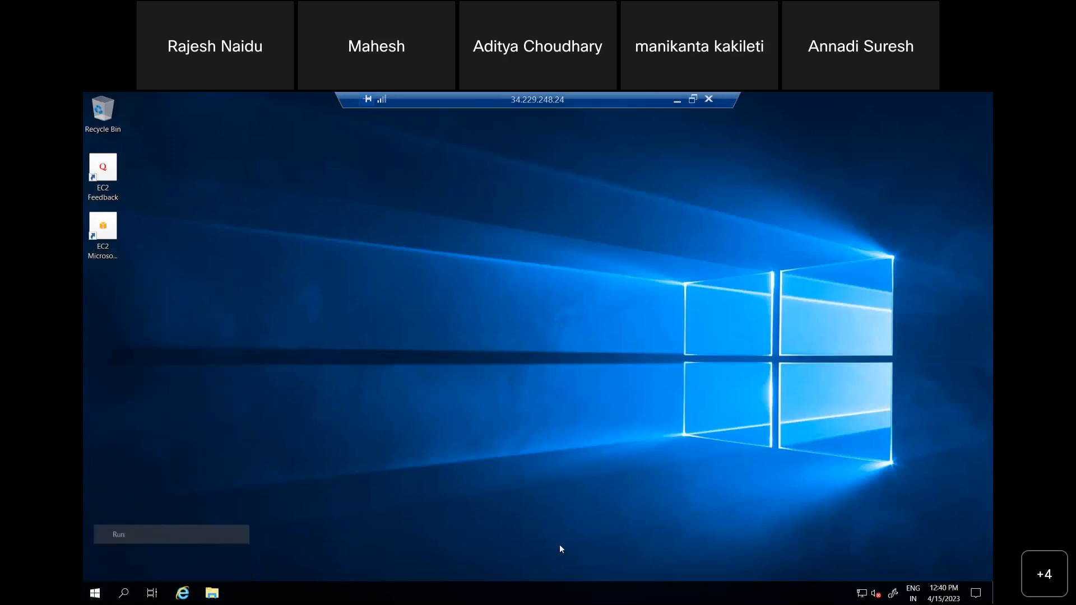
text(m)
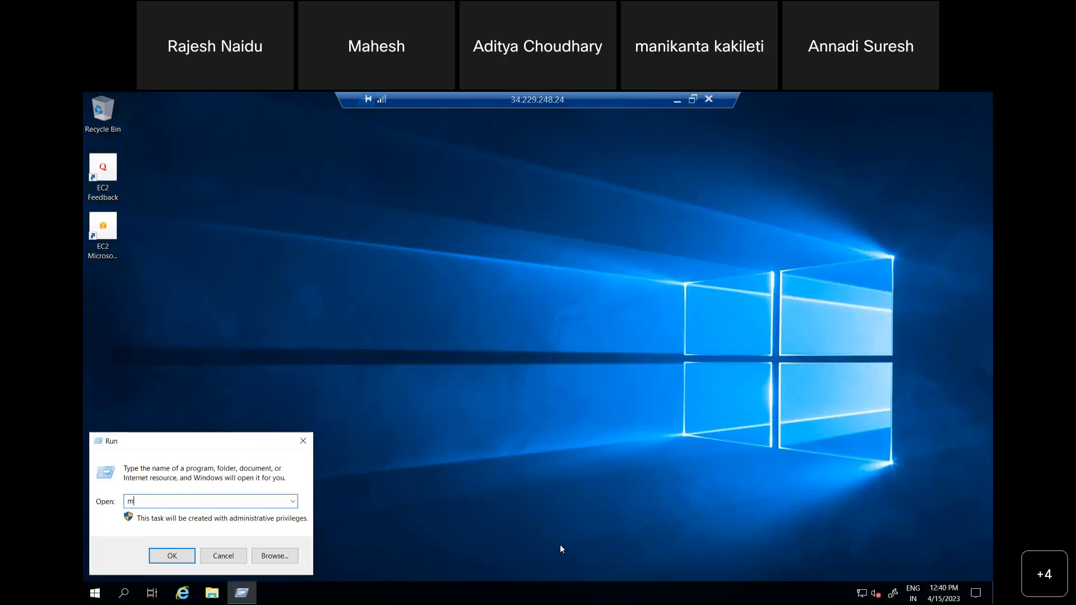
text(stsc)
key(Return)
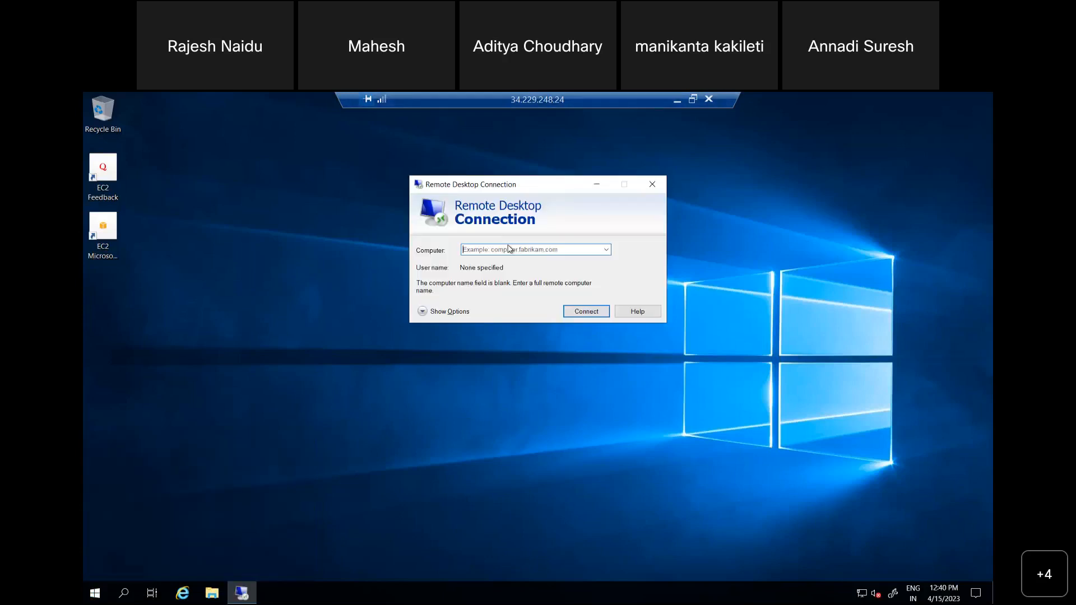
Switch back to the EC2 console and look up the DB instance's private IPv4 address in its details.
click(676, 100)
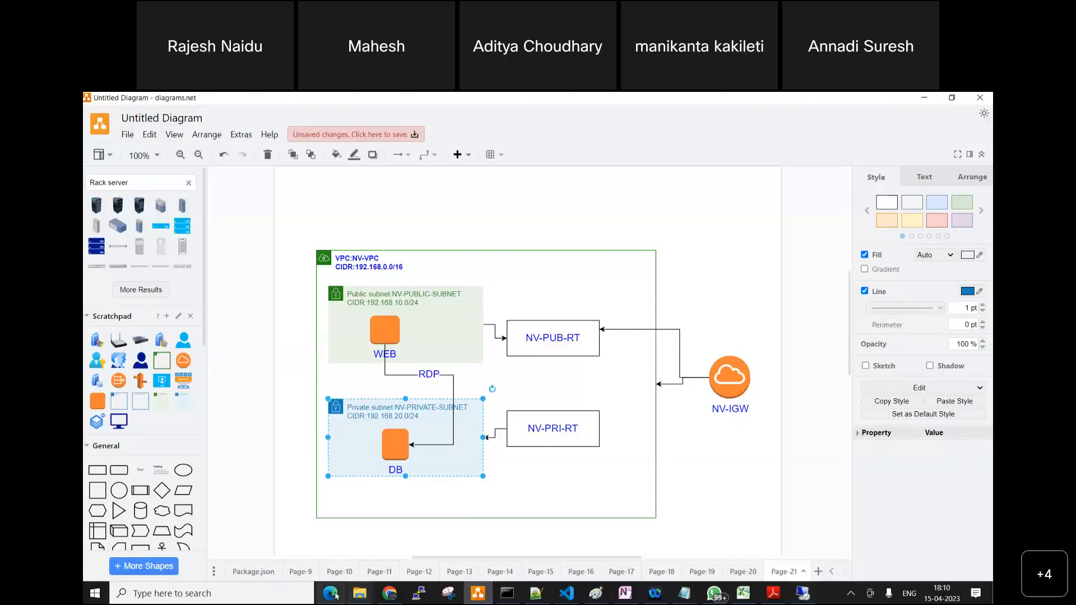
click(330, 593)
scroll(224, 210, up, 3)
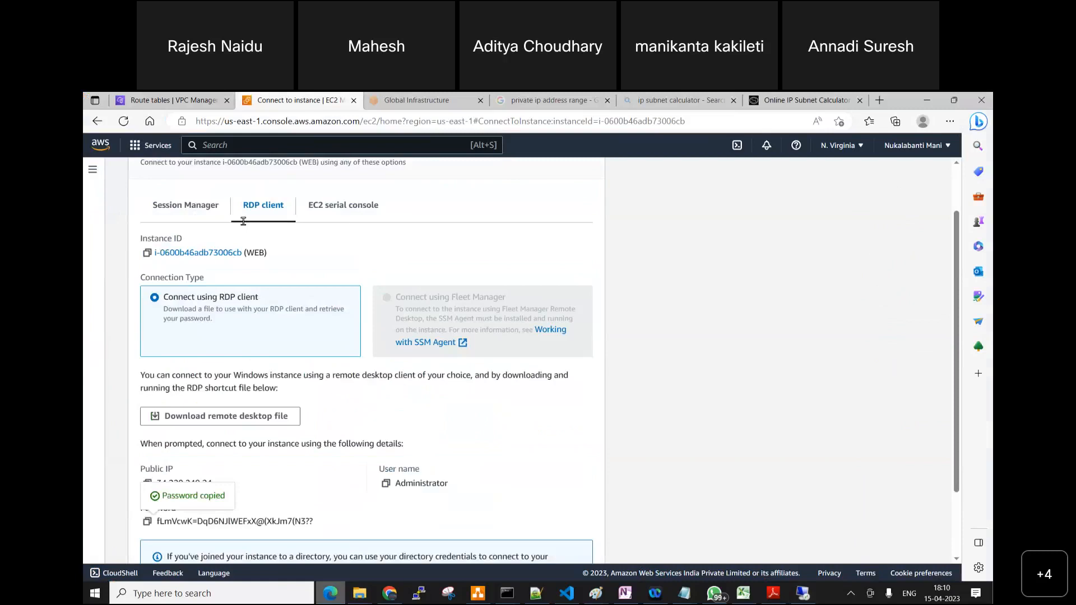
click(180, 176)
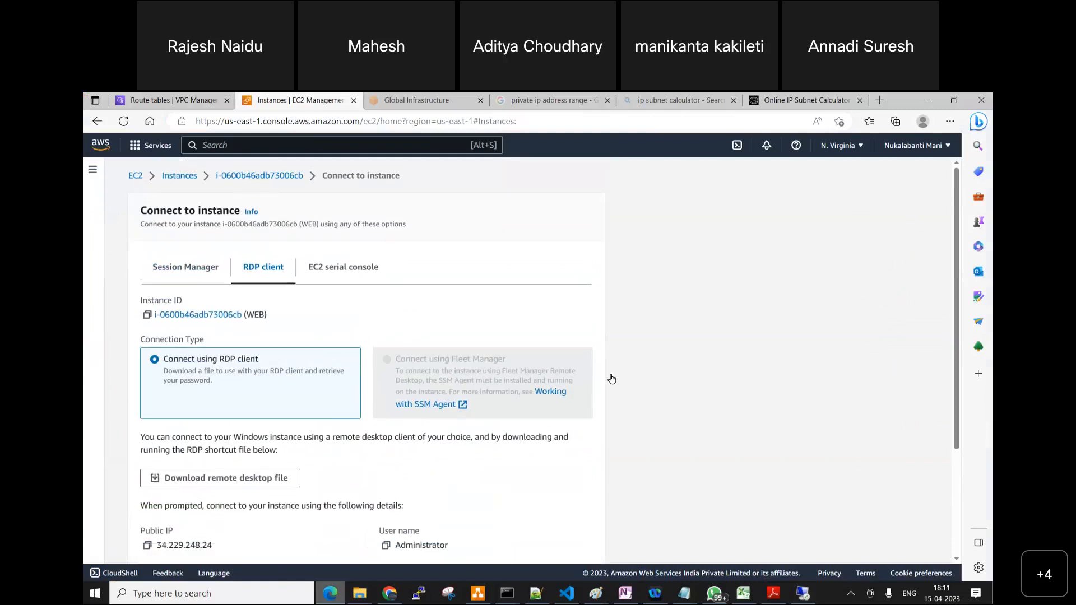
click(240, 290)
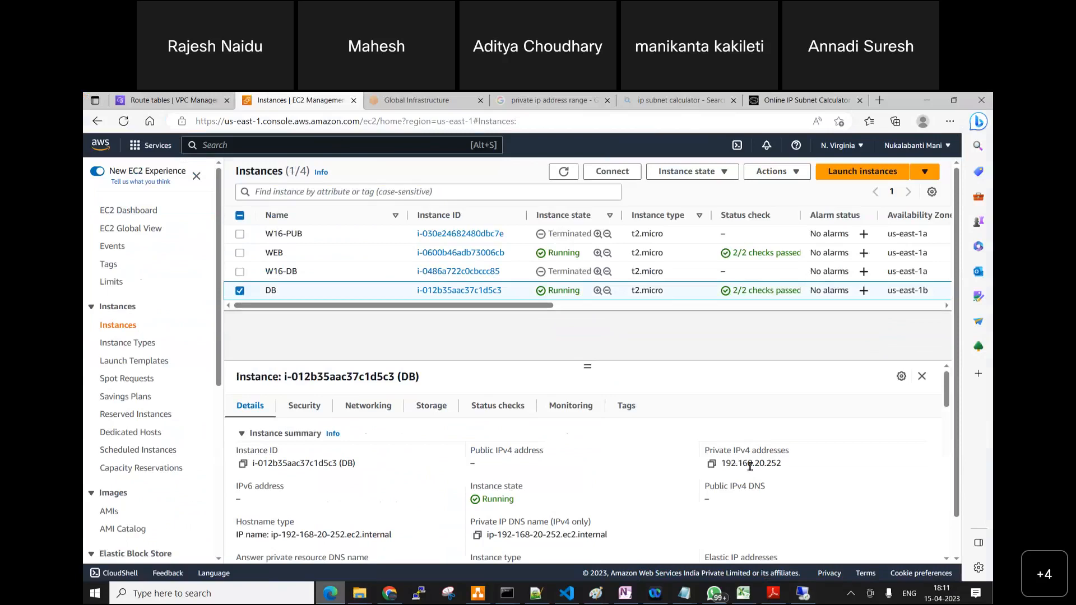
Return to the WEB instance's session and start a Remote Desktop connection to 192.168.20.252 with the user name administrator.
click(804, 597)
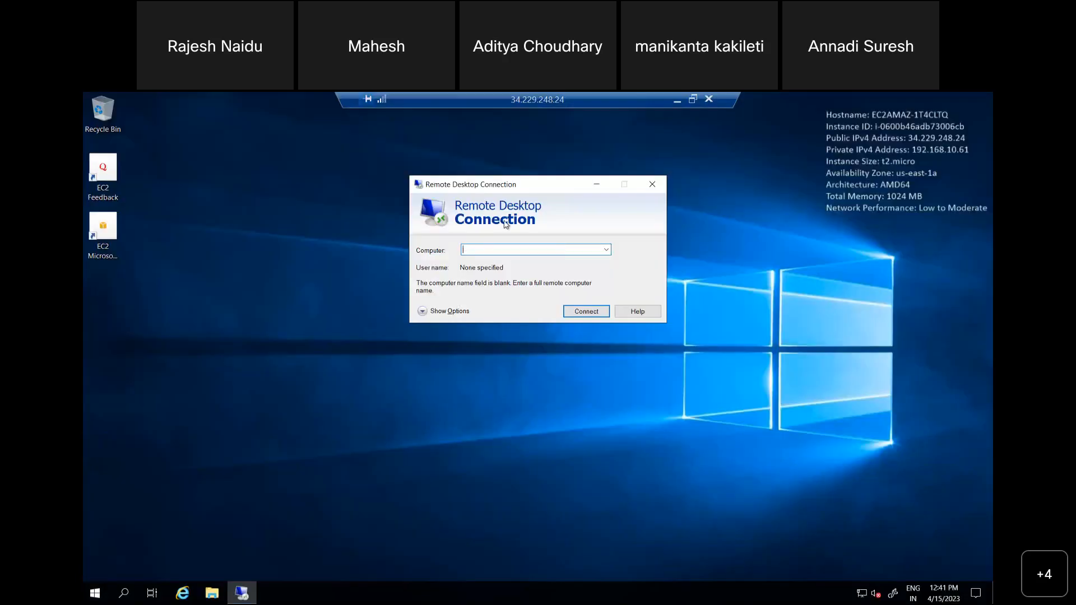
text(192.168.20.2)
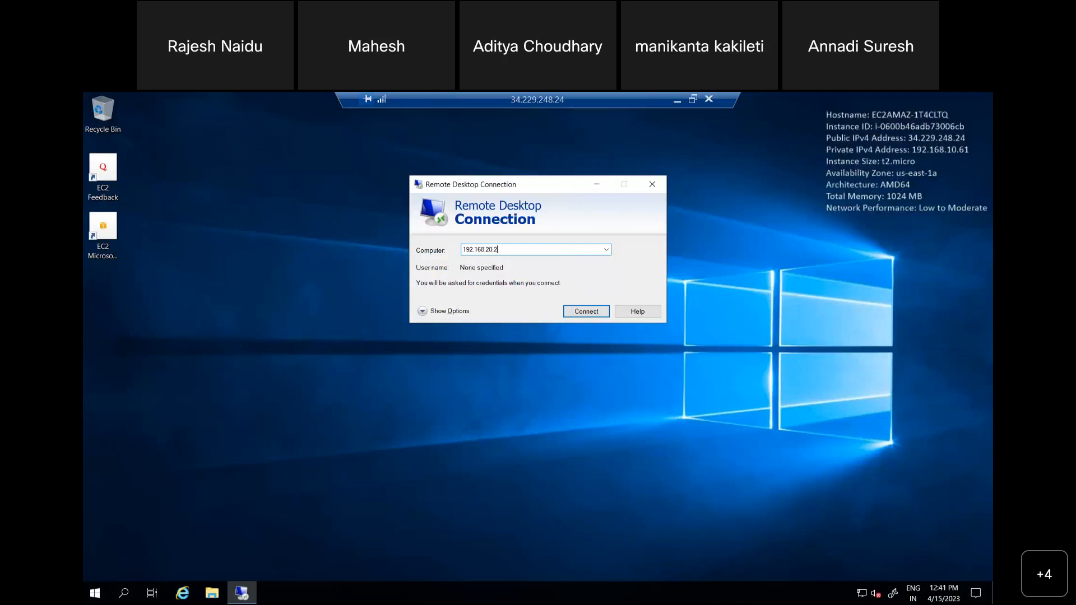
text(52)
key(Return)
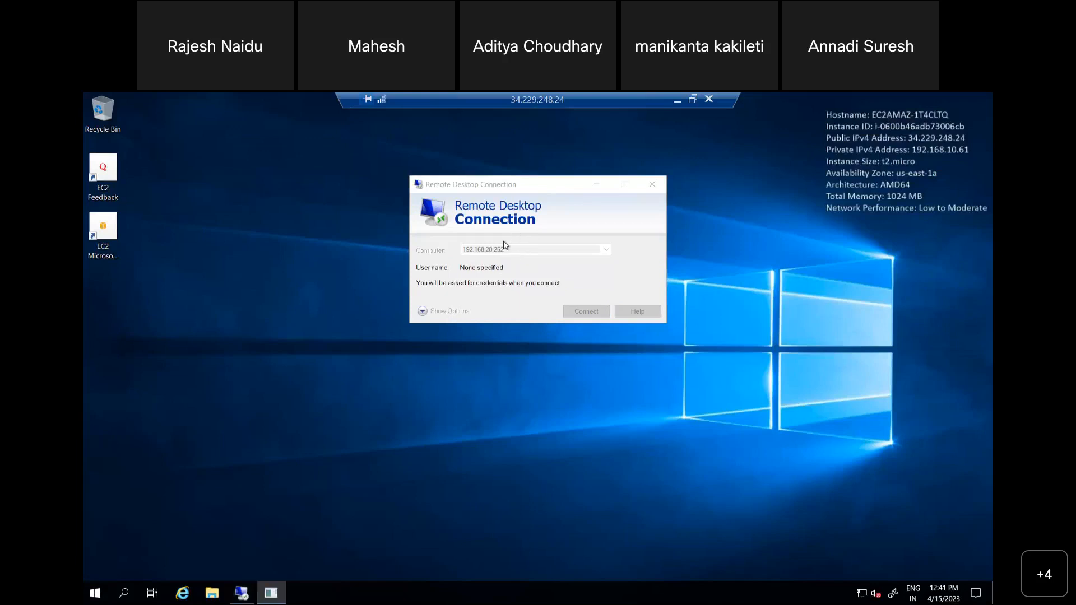
text(administrat)
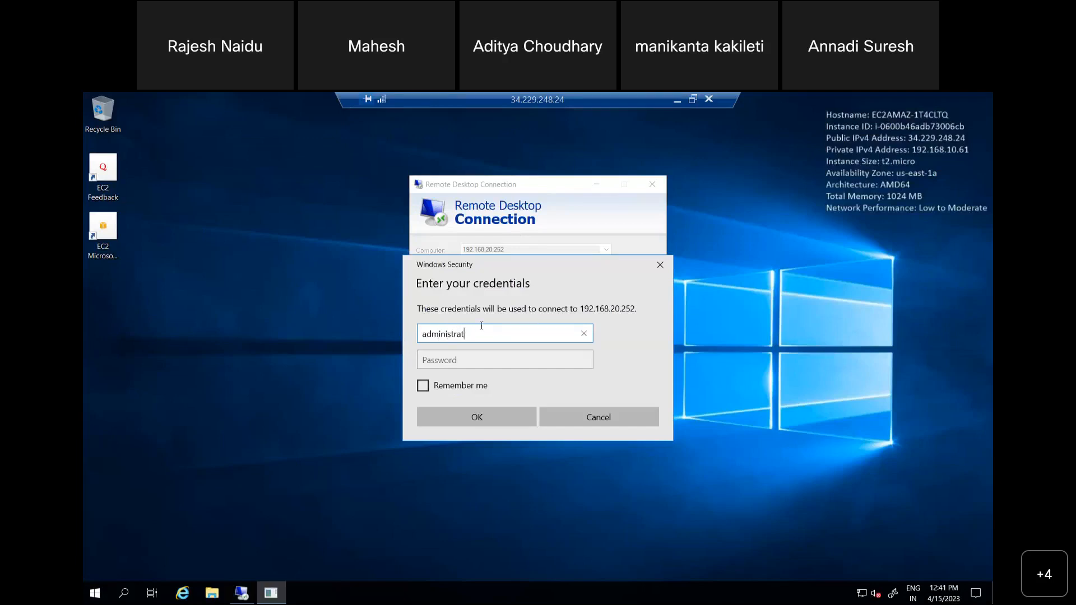
text(or)
key(Tab)
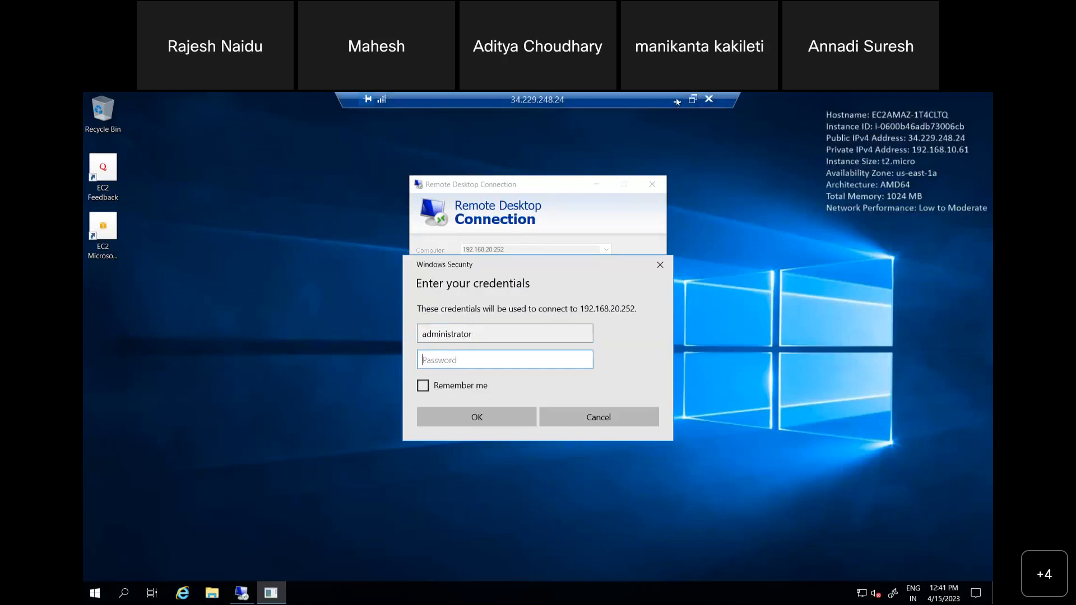
Switch to the EC2 console, open the DB instance's RDP client connection details and request its Windows password.
click(676, 102)
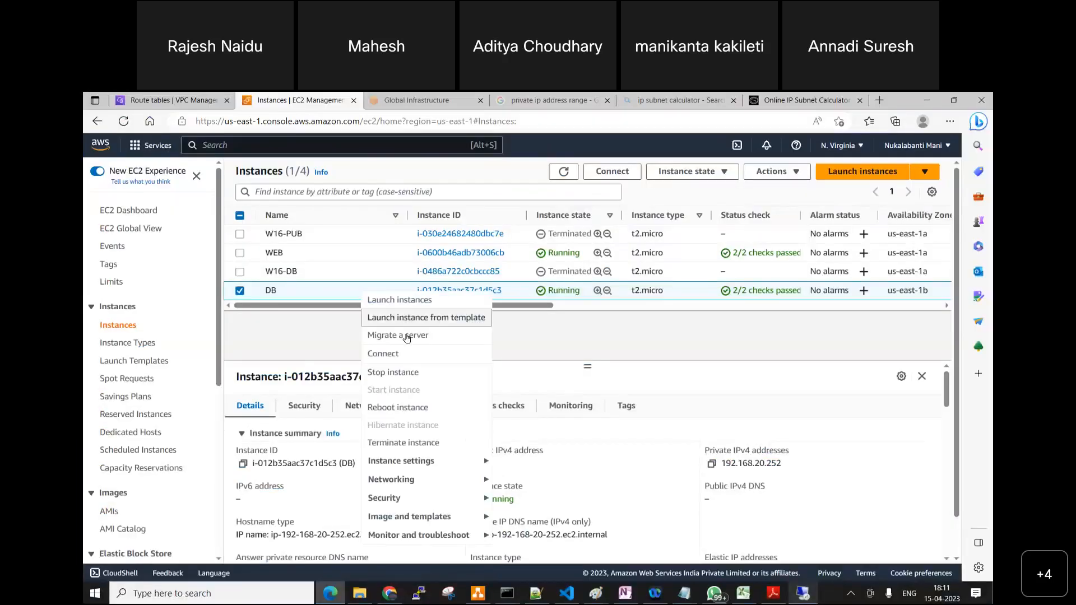
click(392, 354)
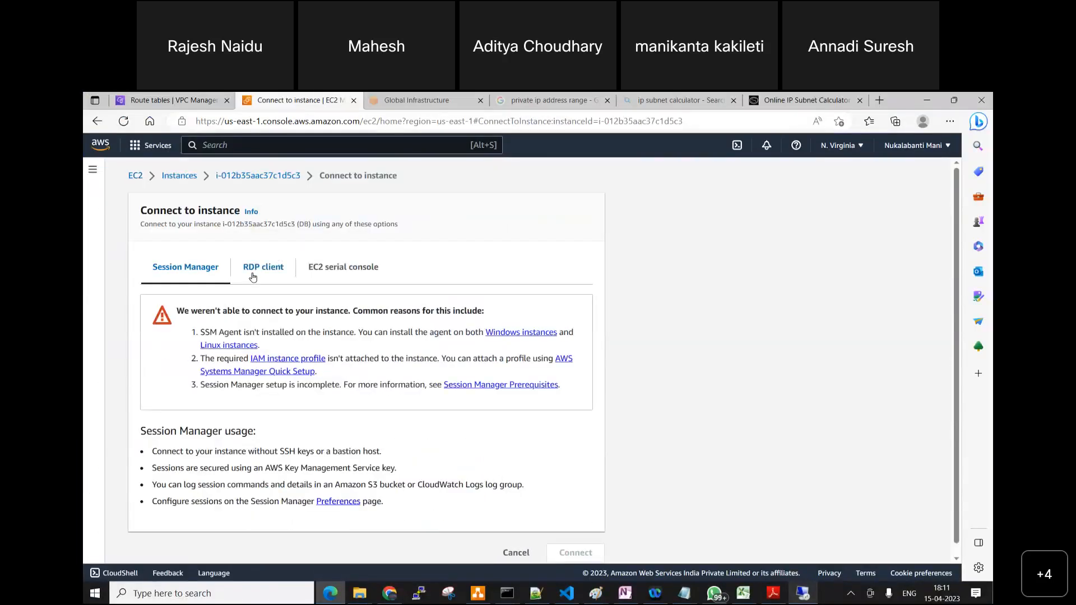
click(258, 270)
scroll(250, 465, down, 2)
click(232, 434)
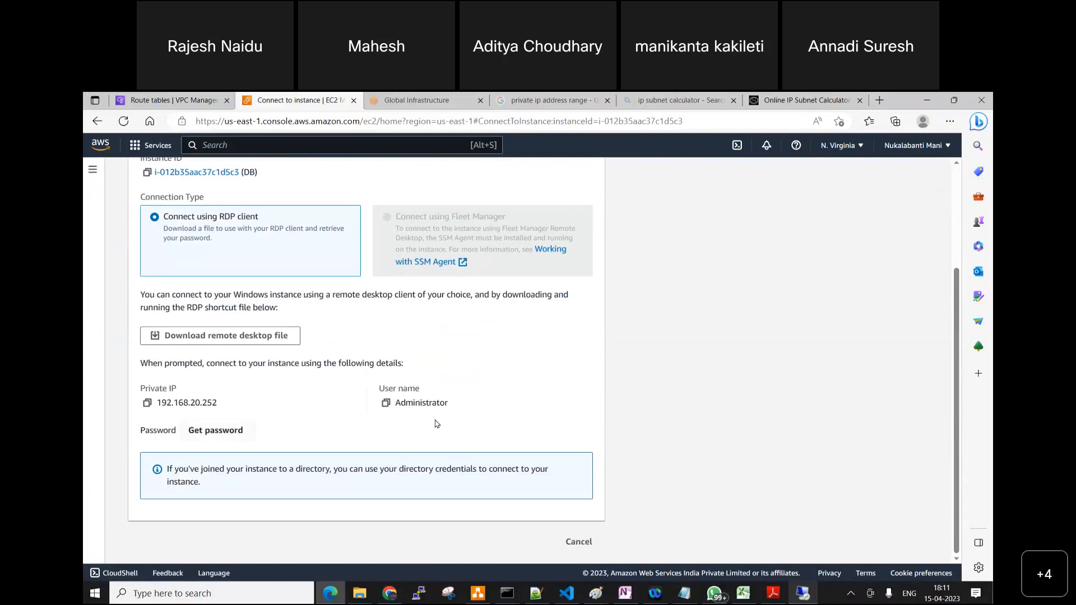
Upload the private key file NV_Windows2016_Weekend_Keypair.pem, decrypt the DB instance's administrator password and copy it.
click(236, 370)
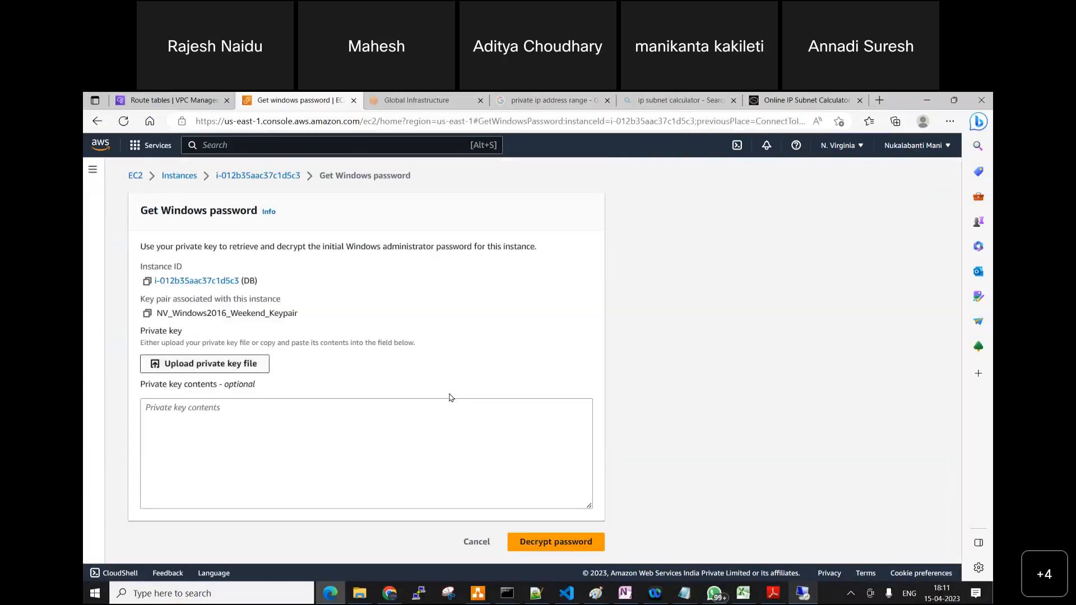
click(282, 204)
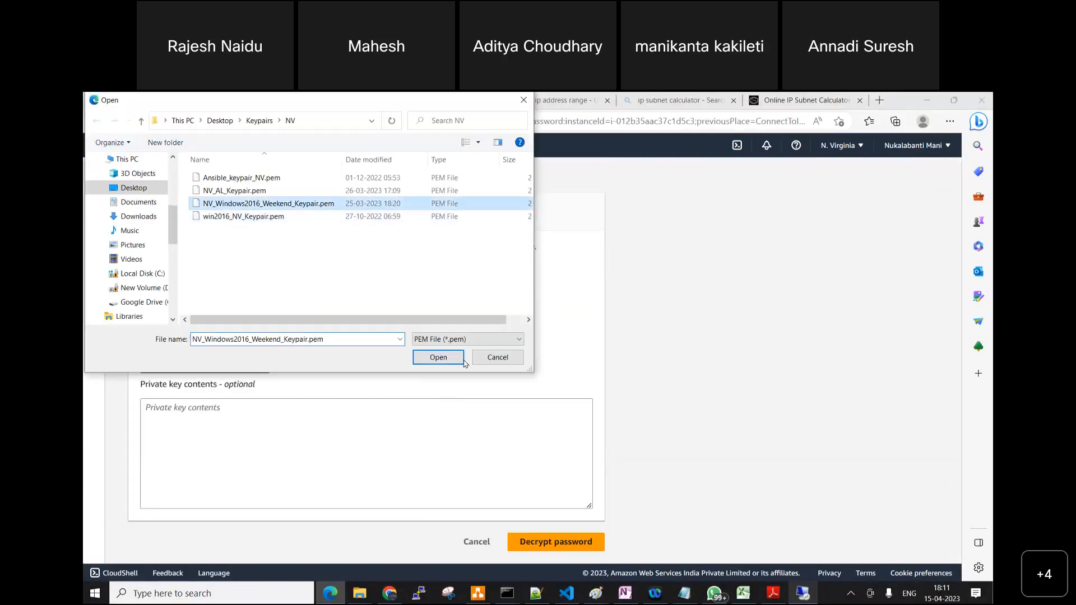
click(438, 357)
scroll(470, 365, down, 2)
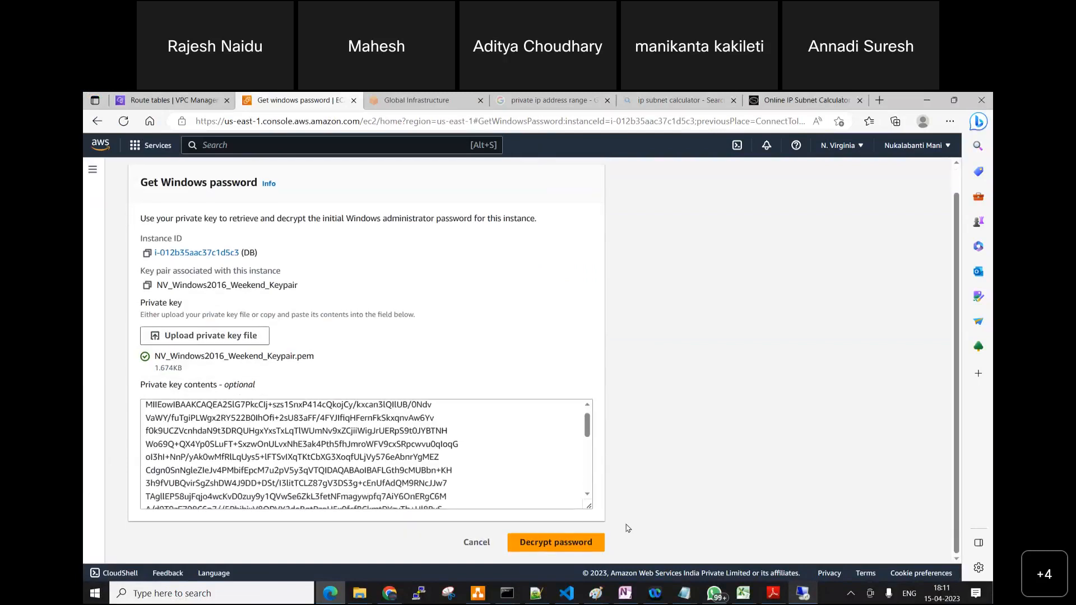
click(558, 542)
scroll(377, 344, down, 2)
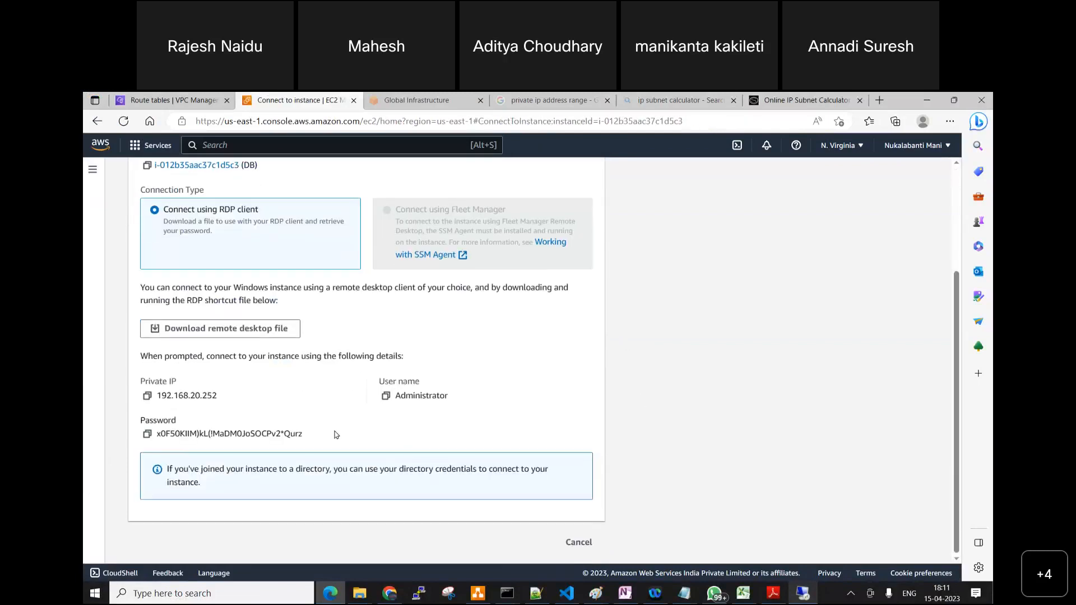
click(149, 436)
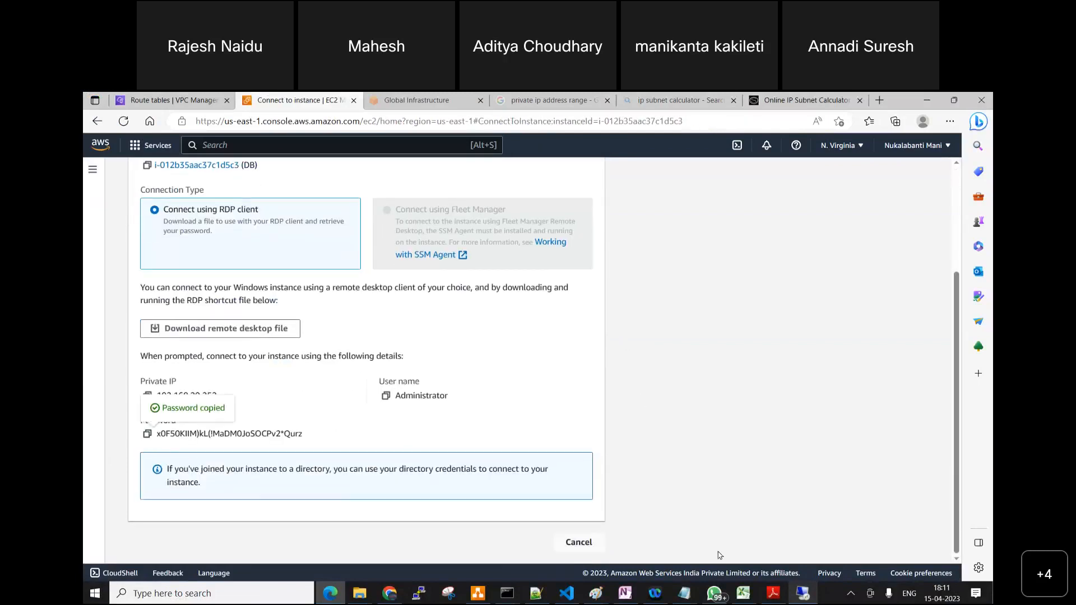
Paste the administrator password into the DB sign-in within the WEB session and connect despite the certificate errors.
click(801, 595)
key(ctrl+v)
click(498, 419)
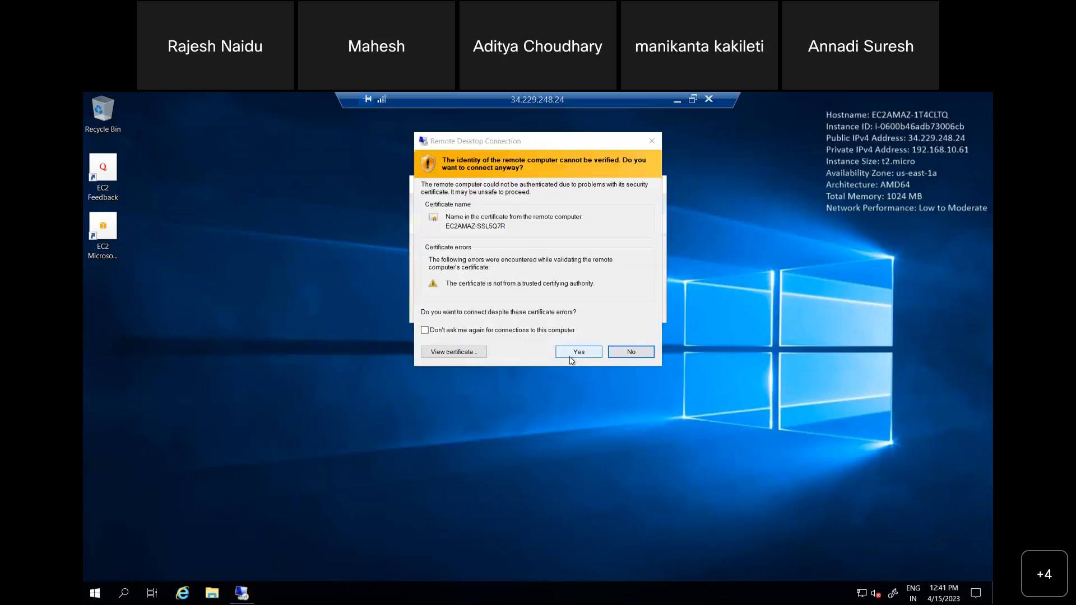
click(570, 358)
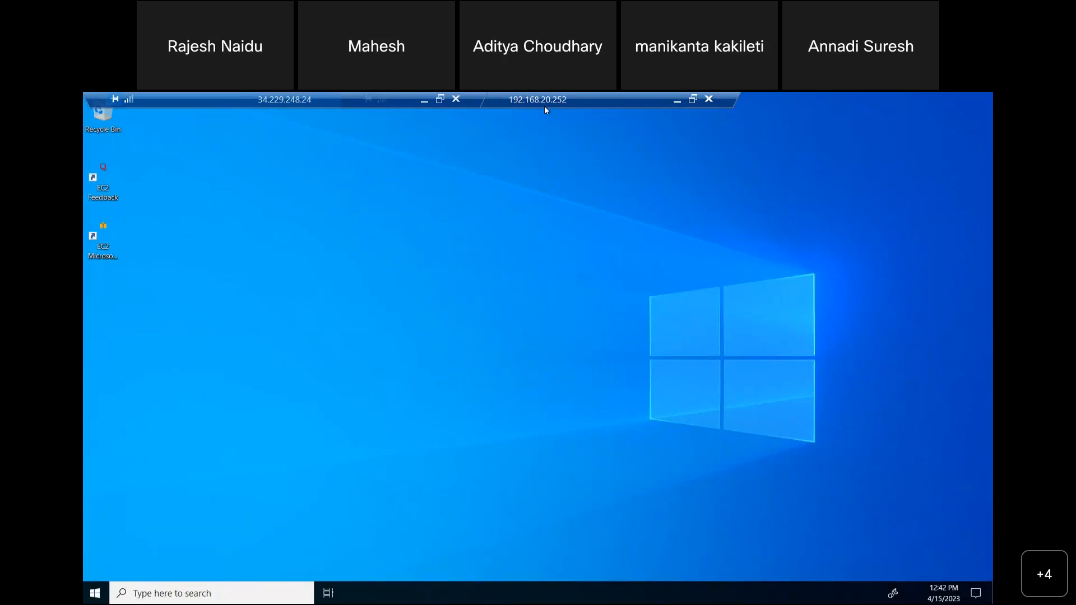
Compare the nested WEB and DB remote sessions with the RDP path in the diagrams.net drawing.
click(677, 102)
click(889, 308)
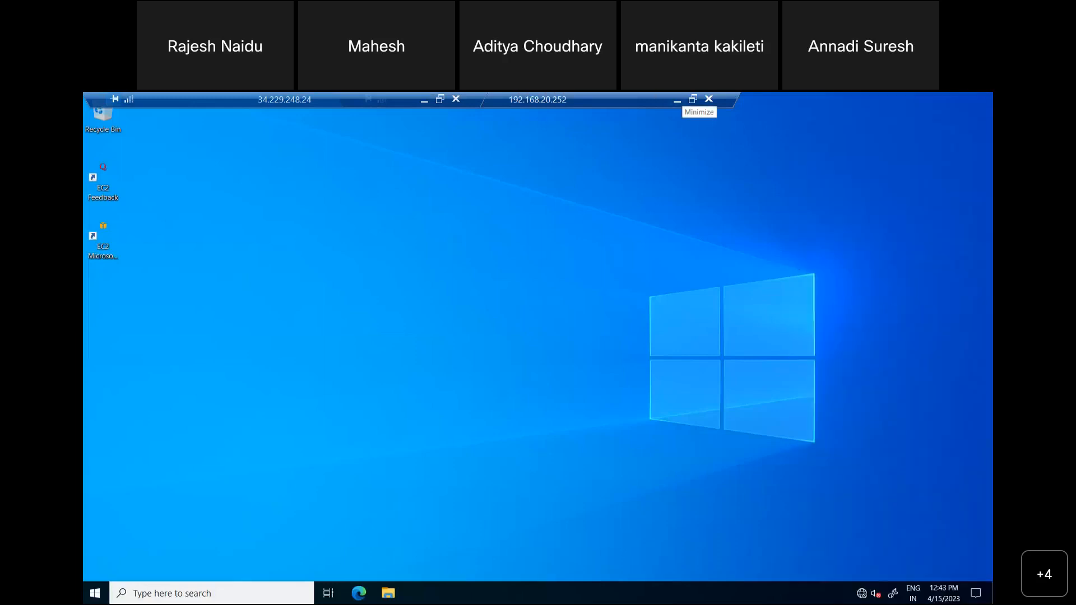
click(424, 100)
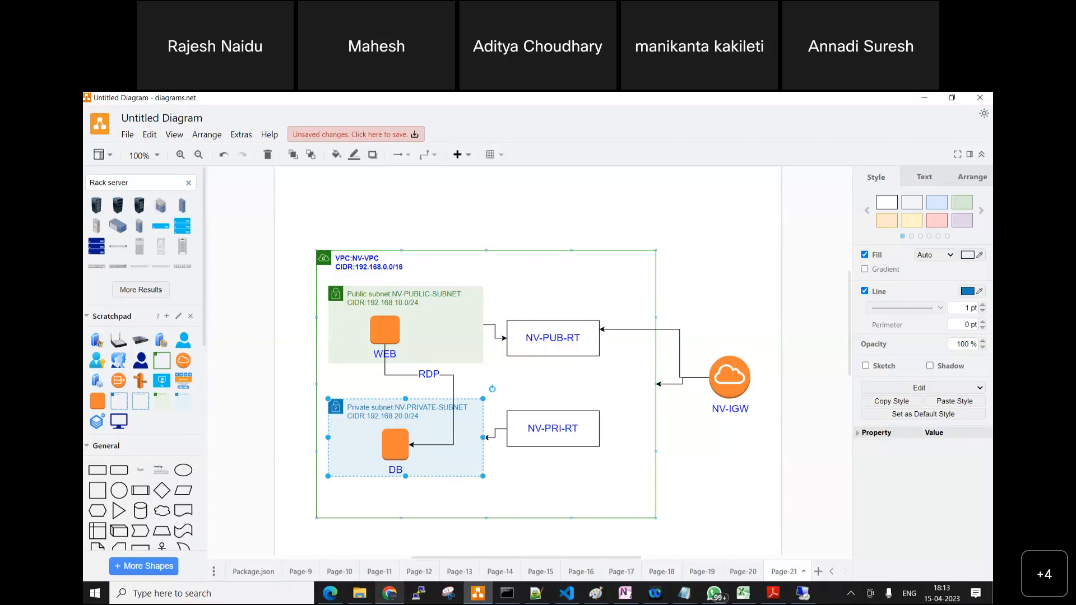
click(804, 593)
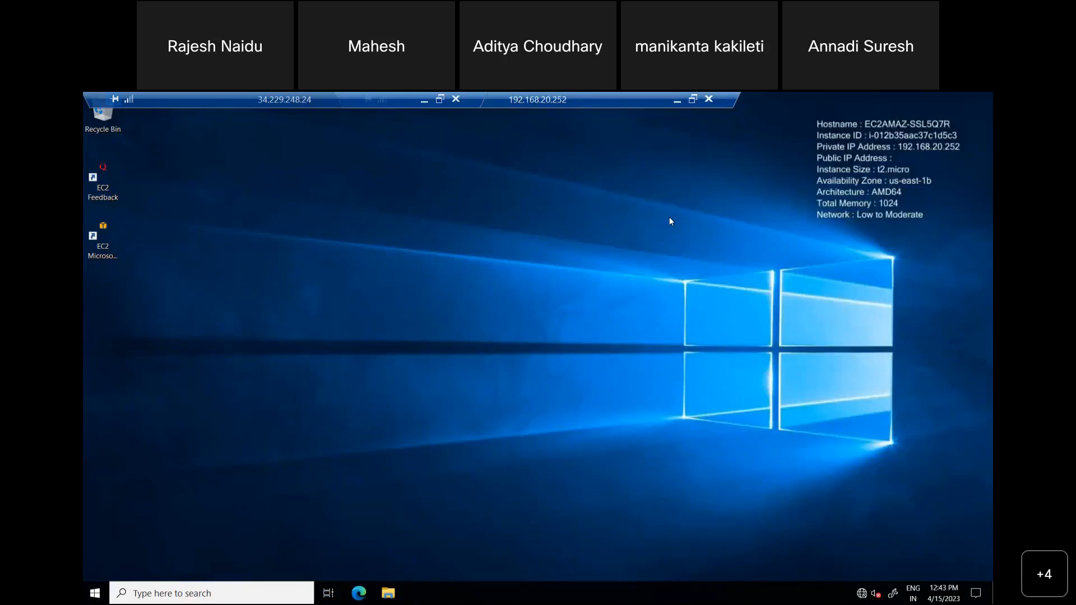
Minimise the DB session, open Server Manager on the WEB instance and dismiss its Windows Admin Center notice.
click(677, 101)
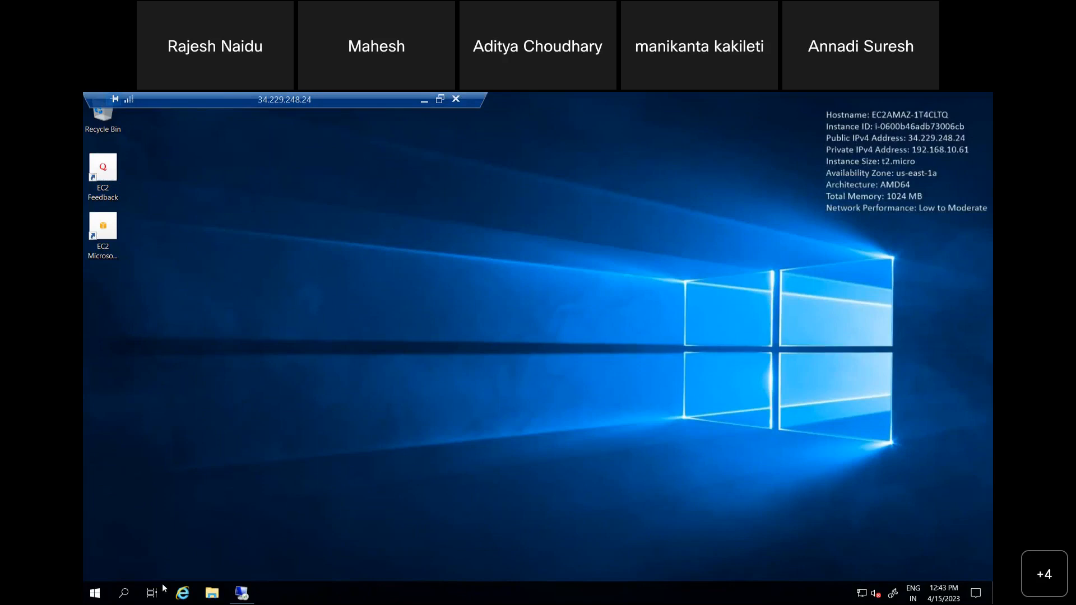
click(95, 593)
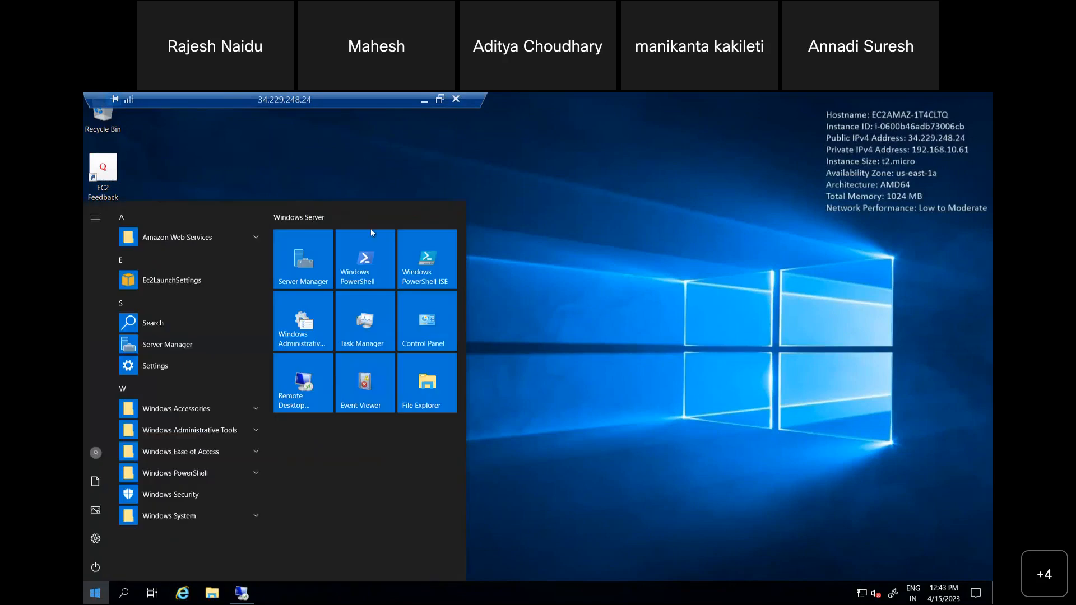
click(696, 271)
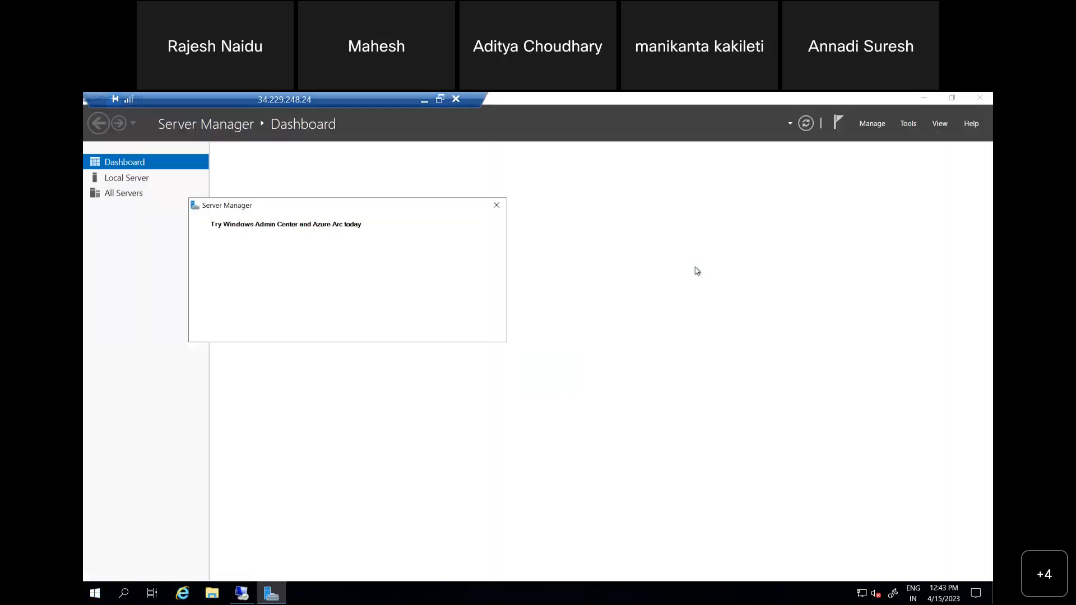
click(497, 205)
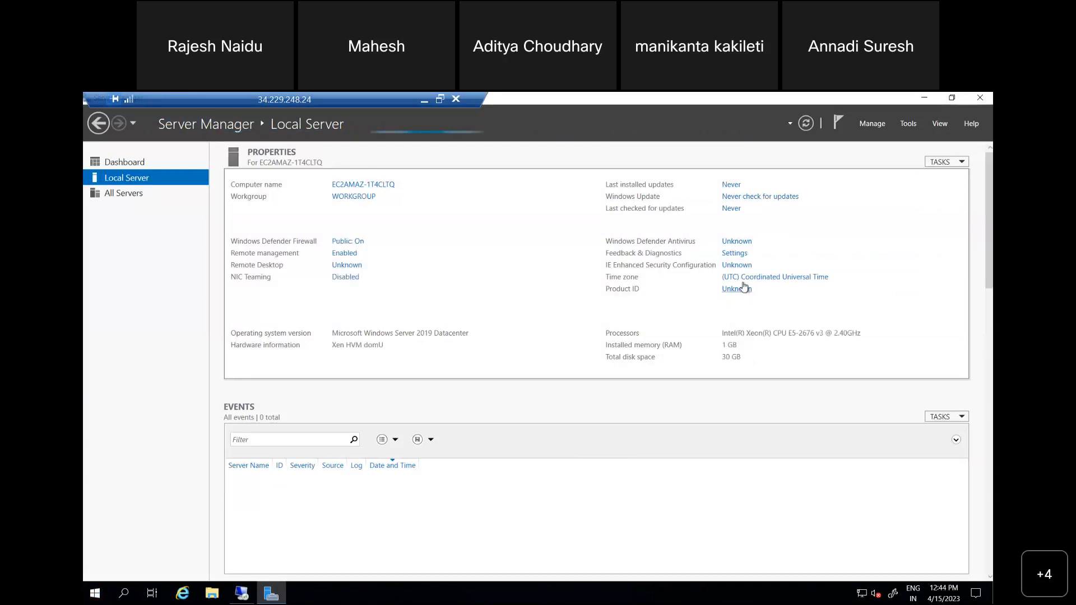
Turn off IE Enhanced Security Configuration for Administrators and Users on the WEB instance's Local Server, and close Server Manager.
click(727, 266)
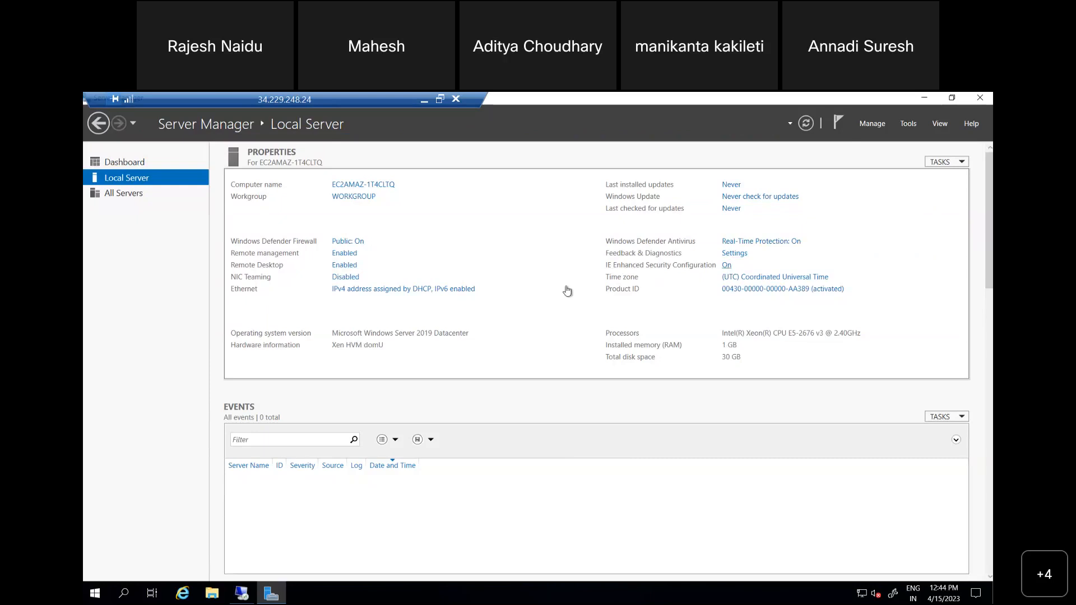
click(461, 326)
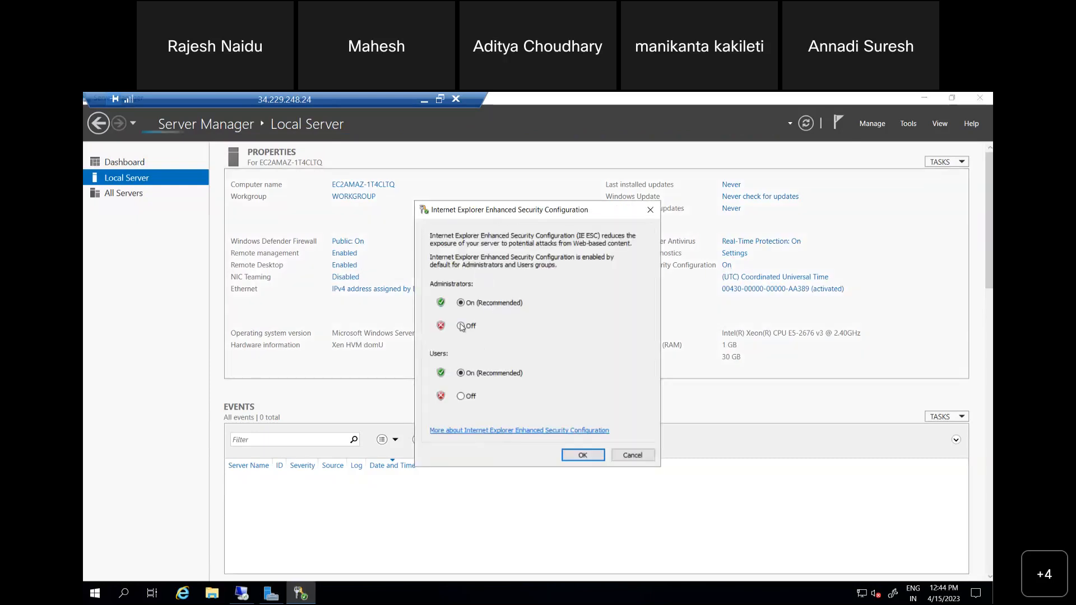
click(462, 397)
click(589, 457)
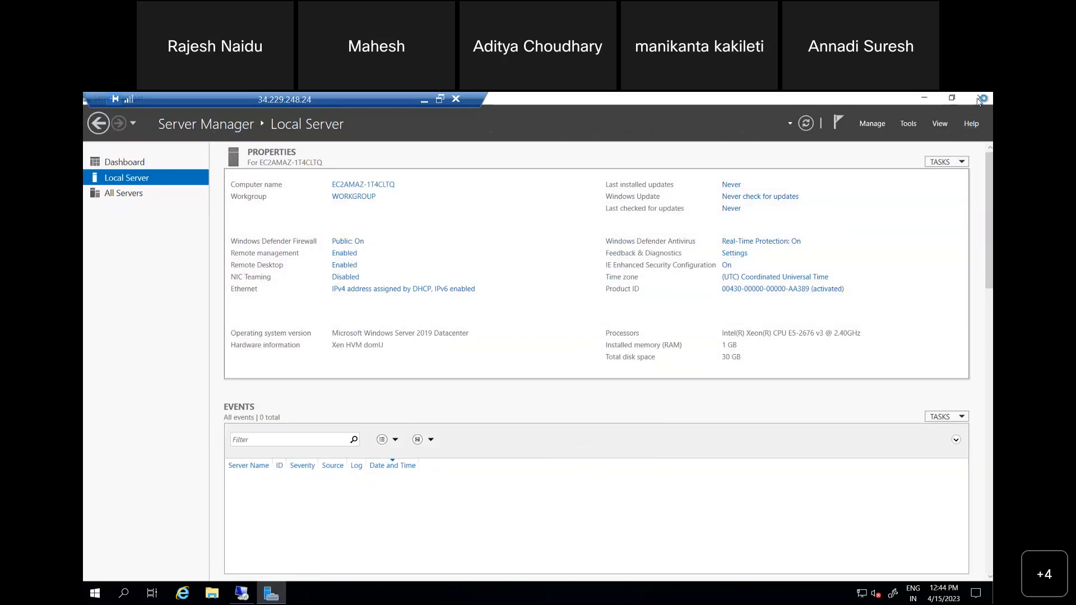
click(979, 99)
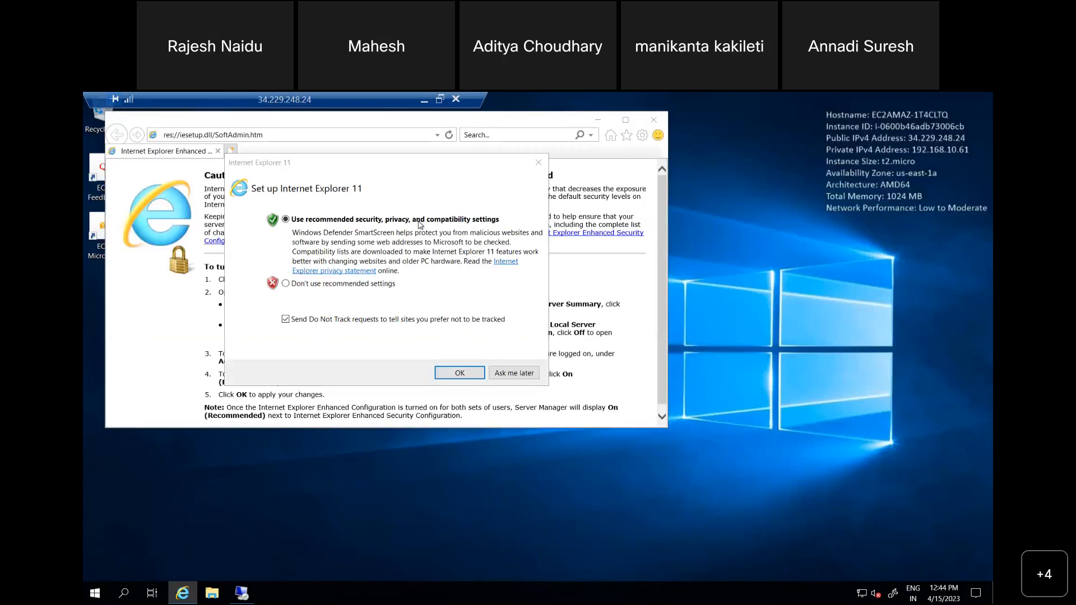
Set up Internet Explorer 11 on the WEB instance without the recommended settings and open Facebook in a new tab.
click(331, 283)
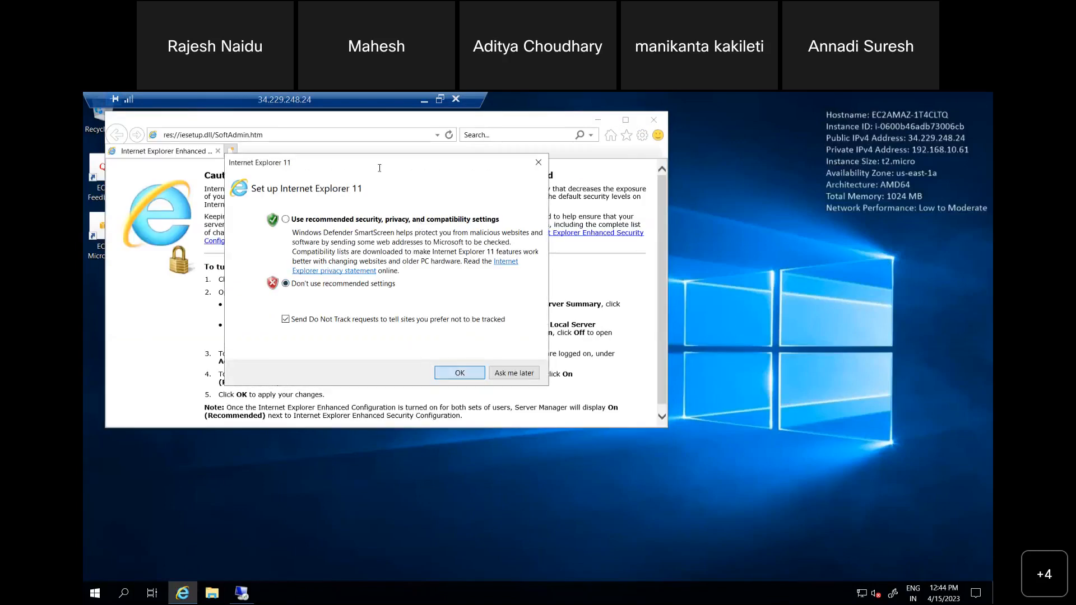
key(Return)
click(232, 154)
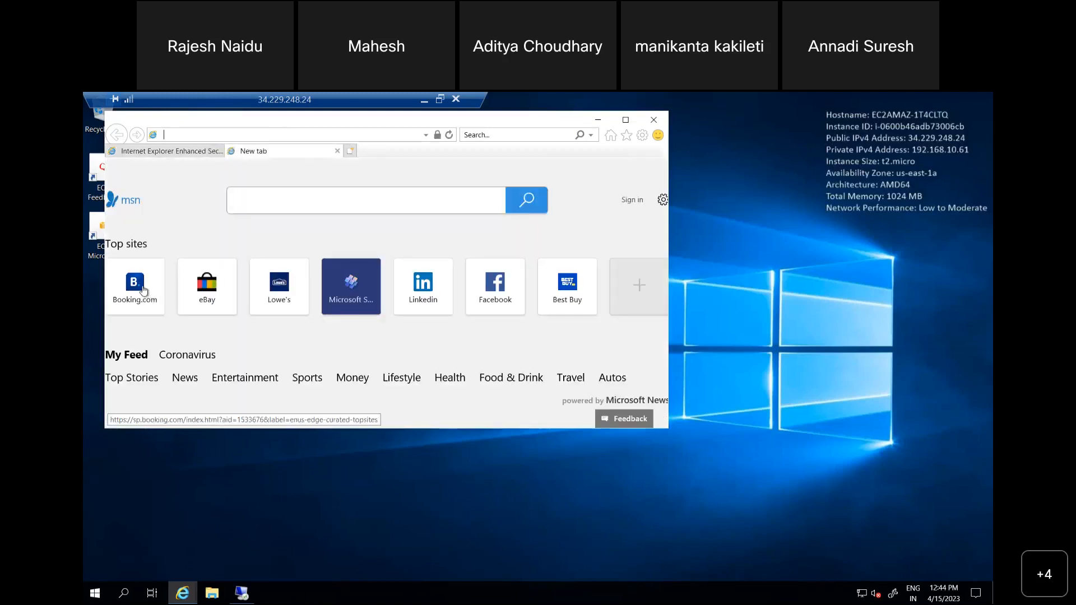
click(495, 292)
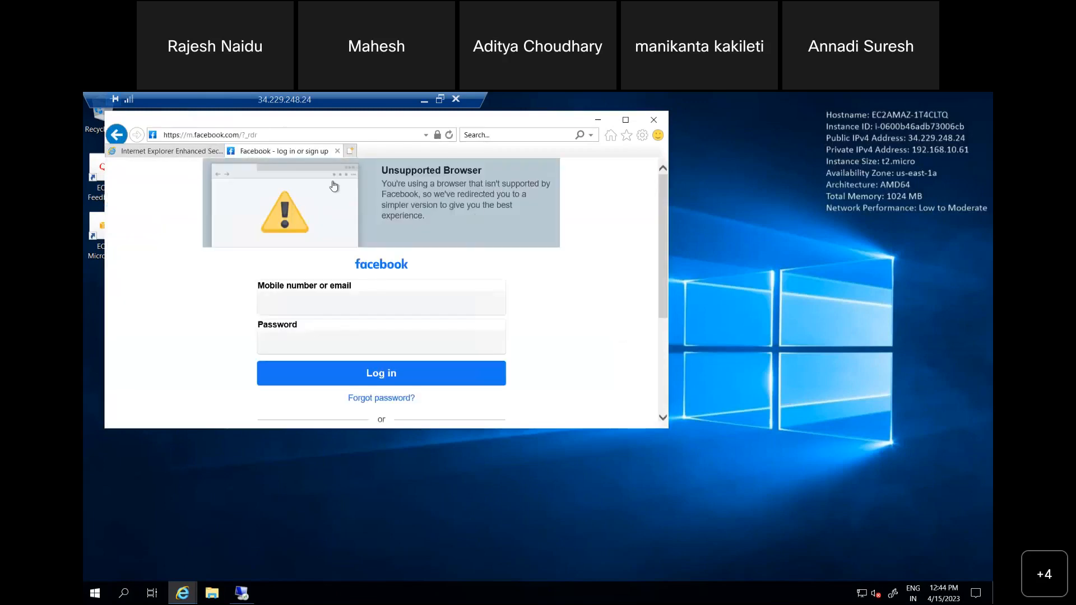
Load google.com in the WEB instance's browser to test its internet access.
click(277, 138)
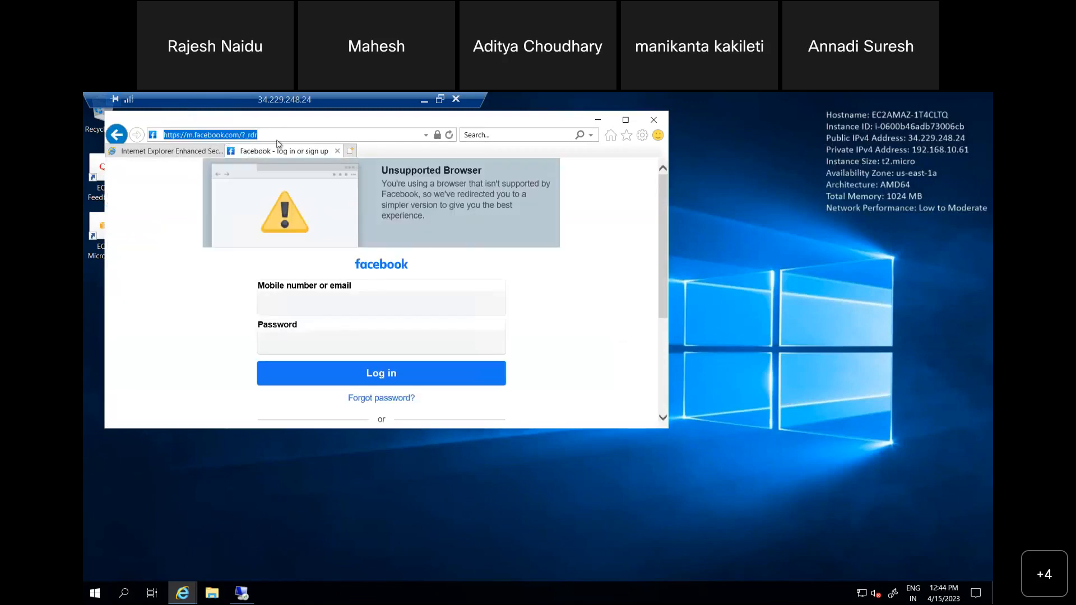
text(google.com)
key(Return)
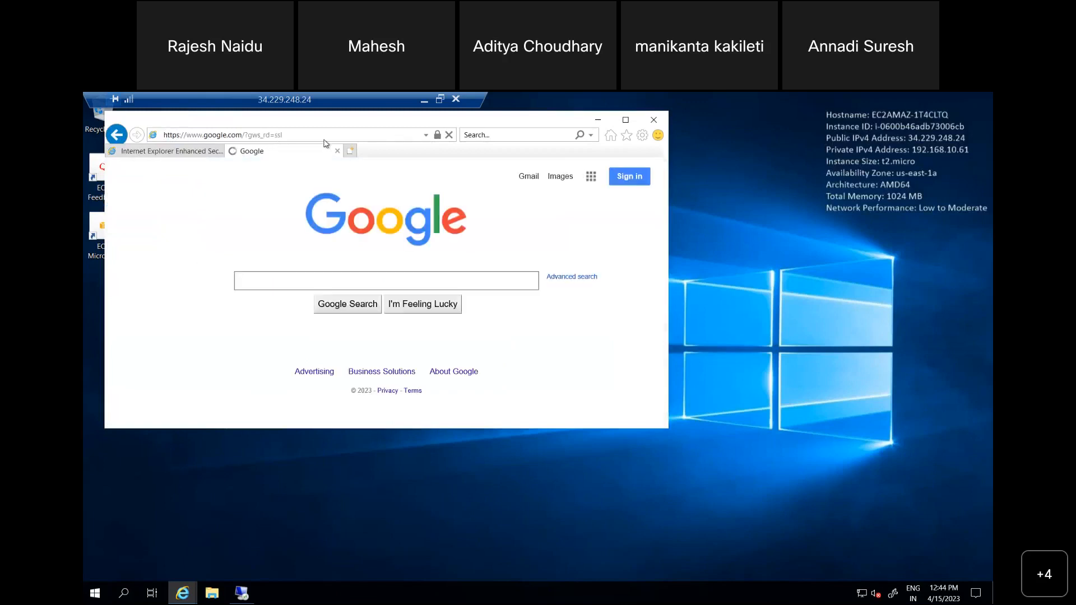
Check the NV-PUB-RT route table's link to the internet gateway in the diagrams.net drawing, and return to the WEB session.
click(425, 102)
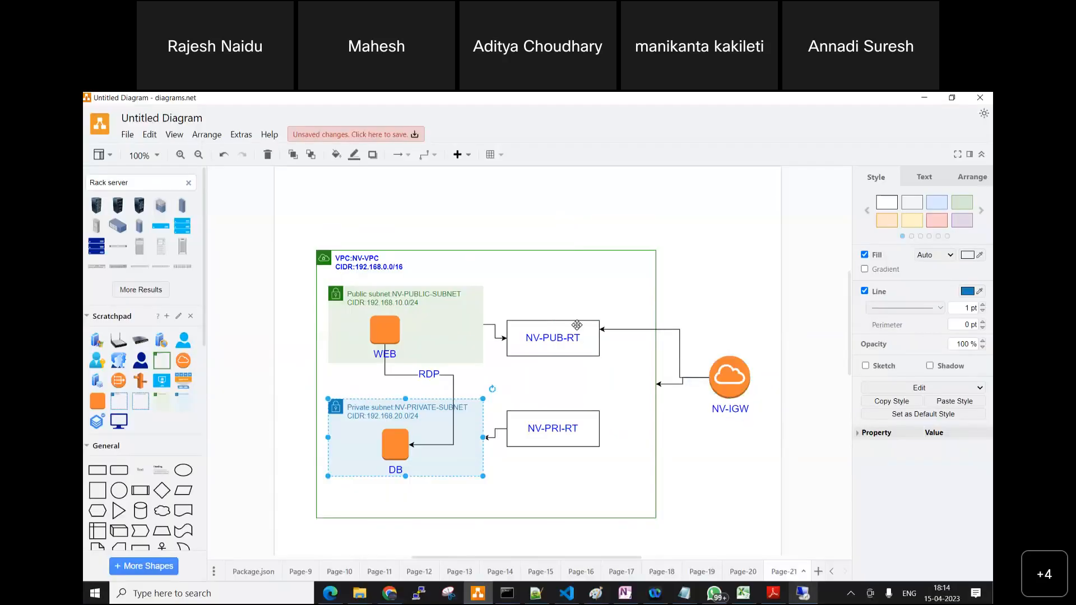
mouse_move(581, 341)
key(alt+Tab)
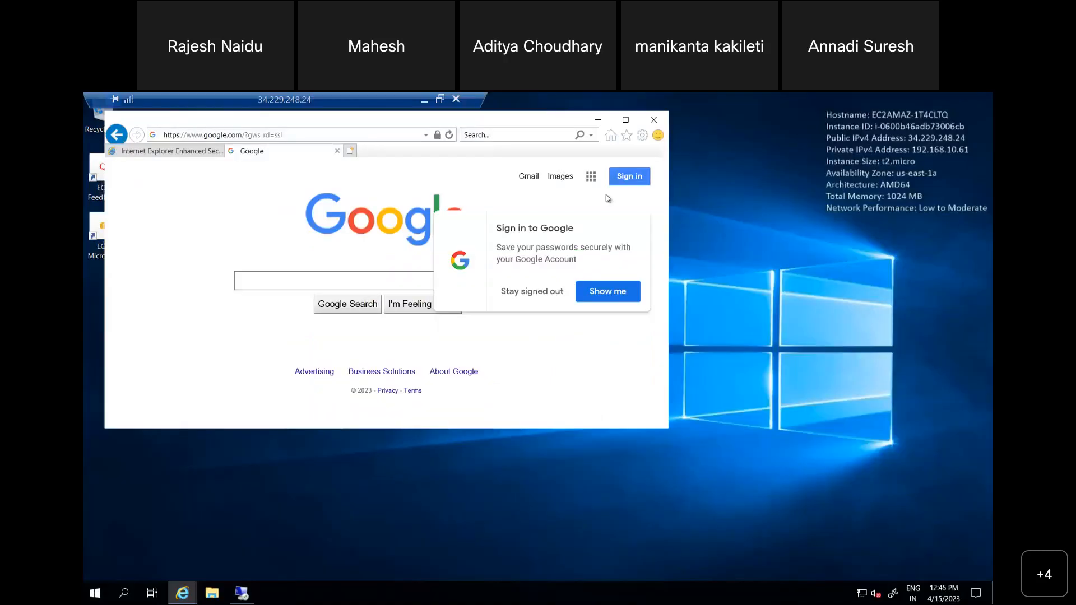
Switch to the DB instance's remote session and turn off IE Enhanced Security Configuration for Administrators and Users, closing Server Manager.
click(242, 593)
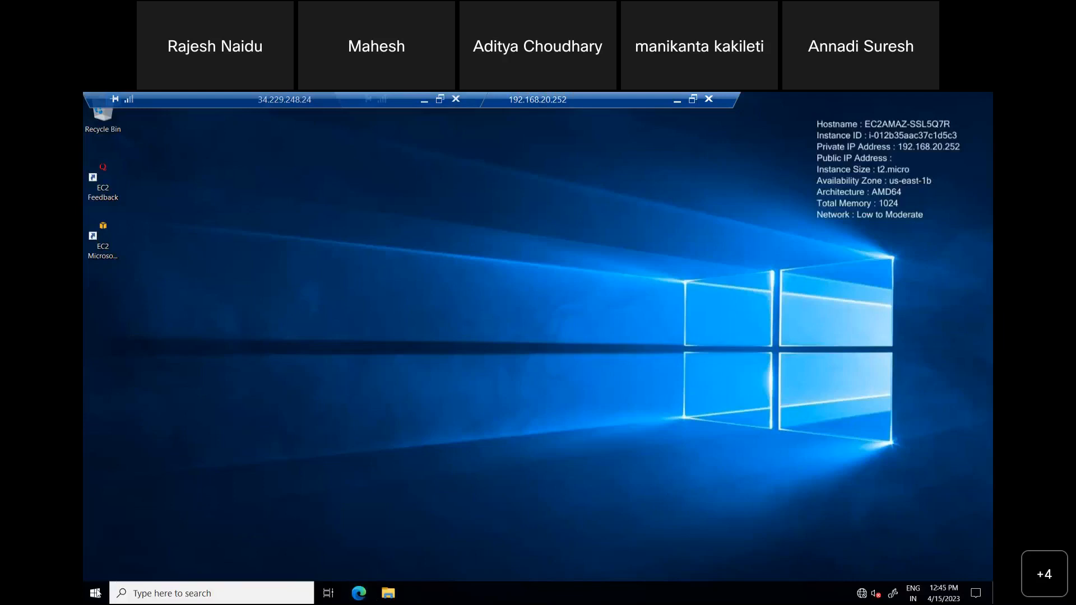
key(super)
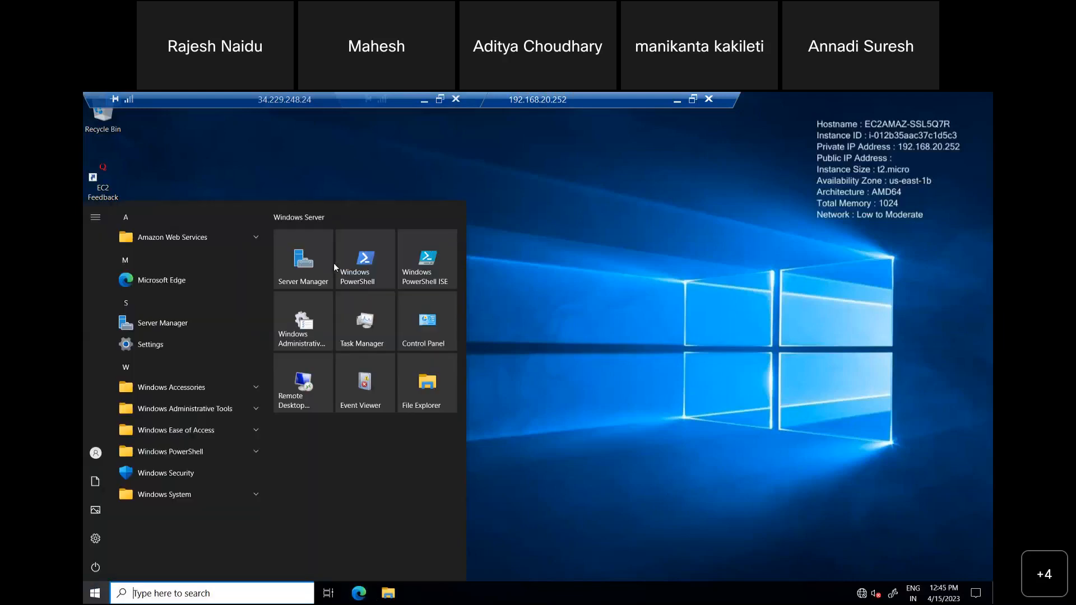
click(309, 259)
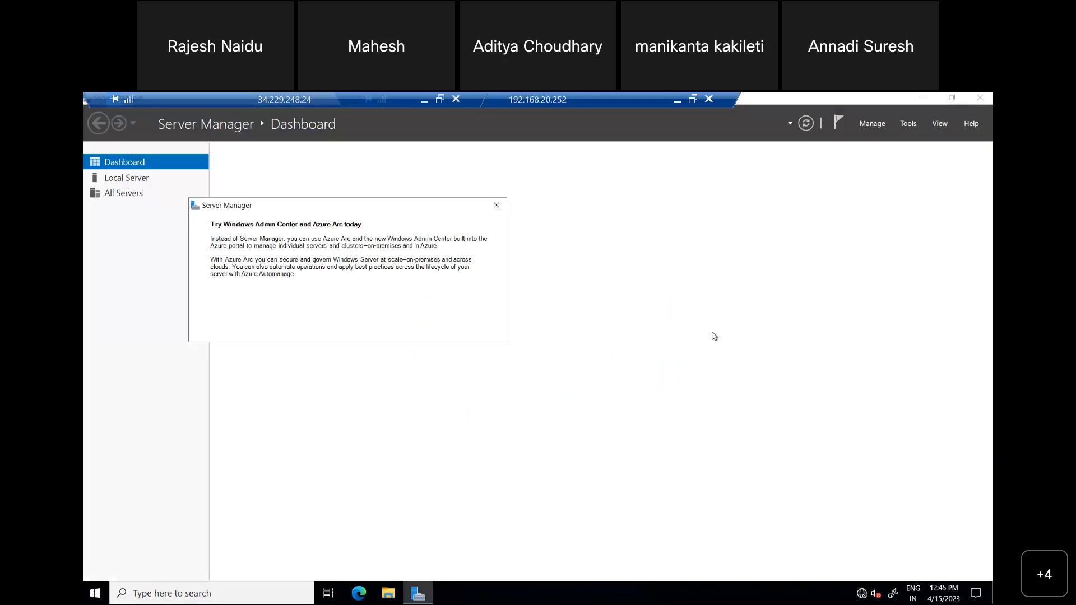
click(497, 206)
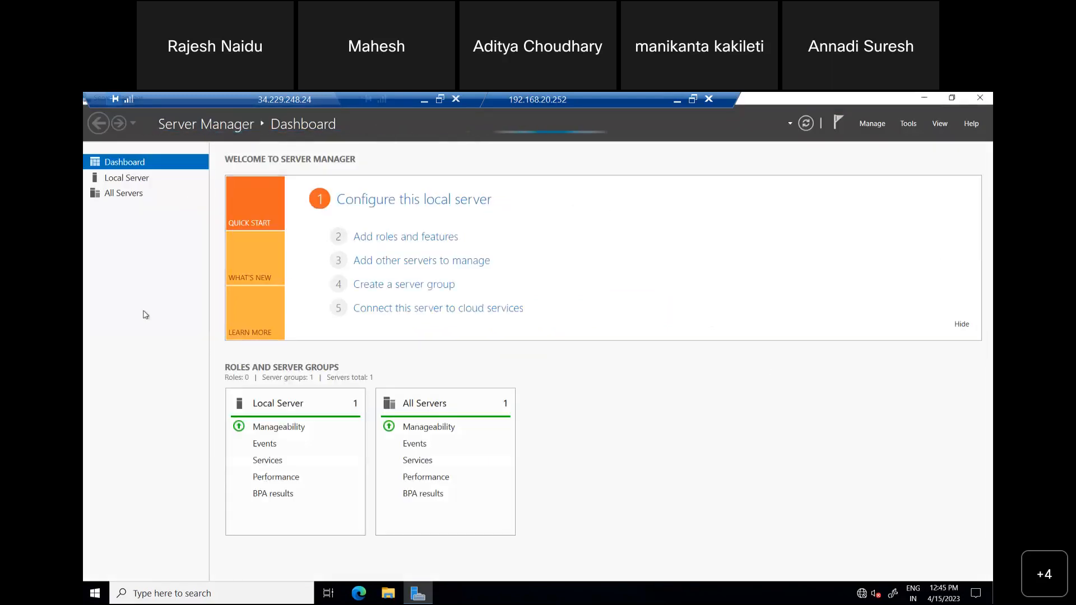
click(137, 181)
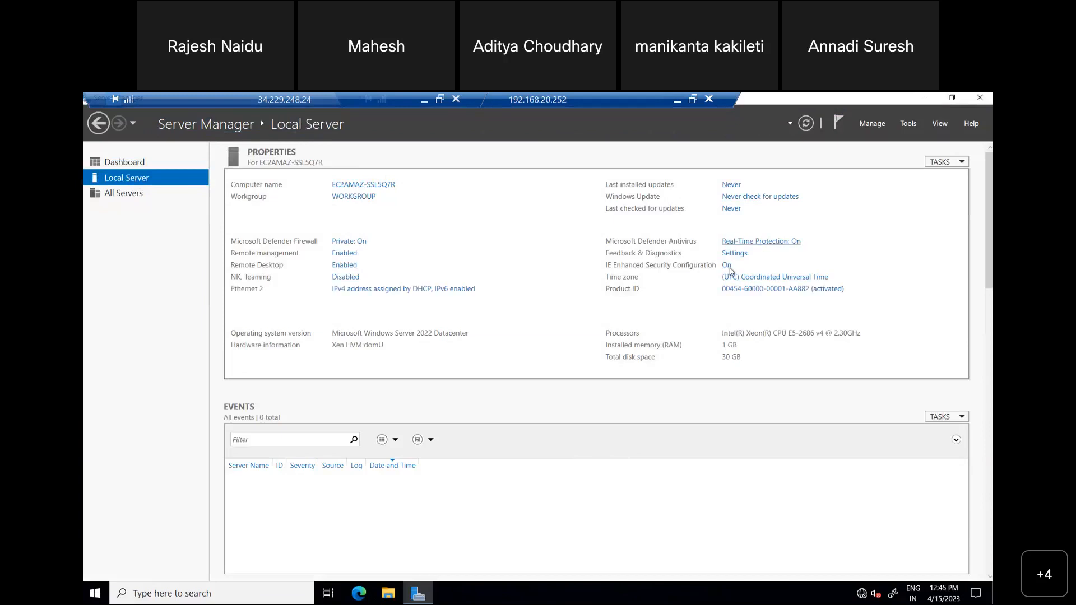
click(726, 266)
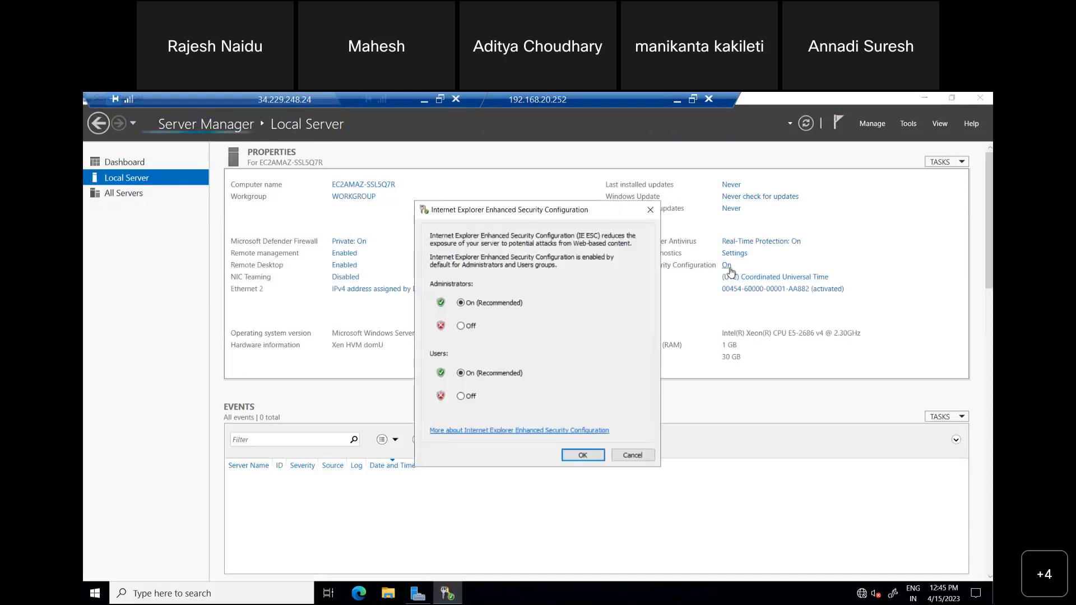
click(471, 329)
click(469, 397)
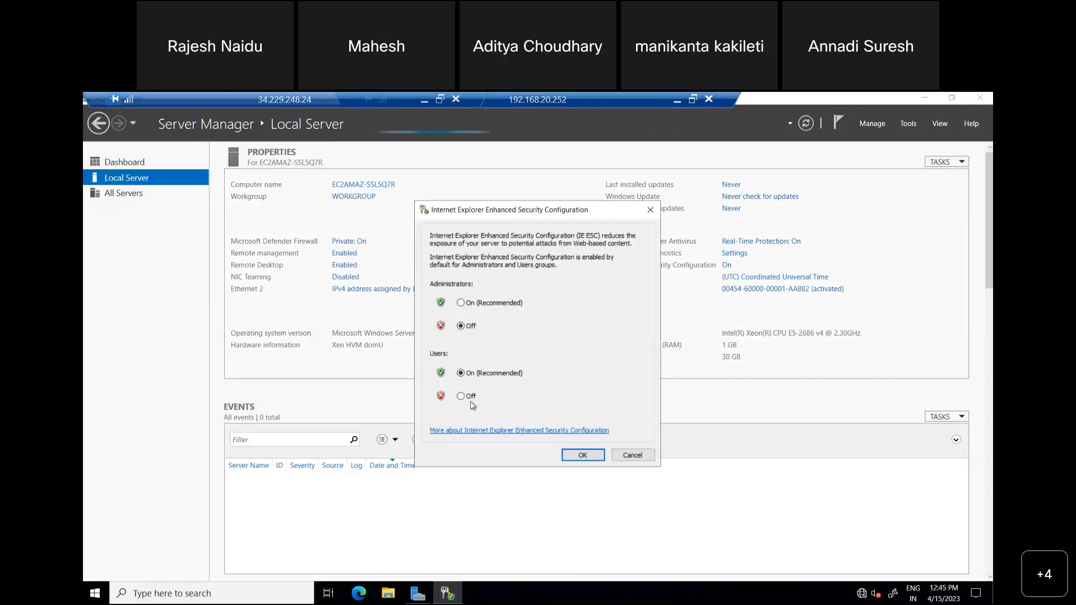
click(571, 452)
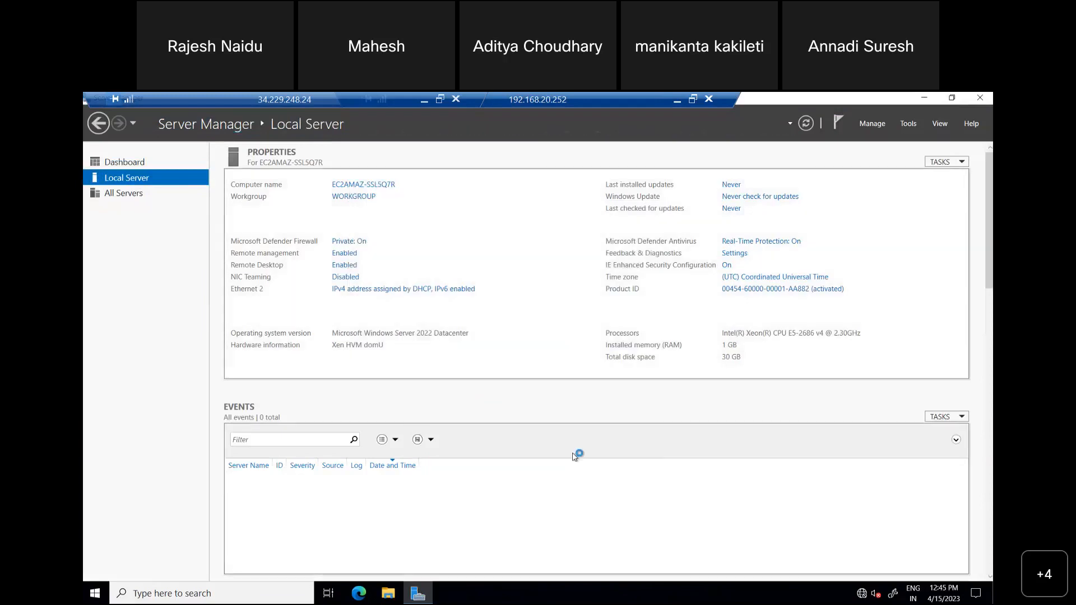
click(980, 98)
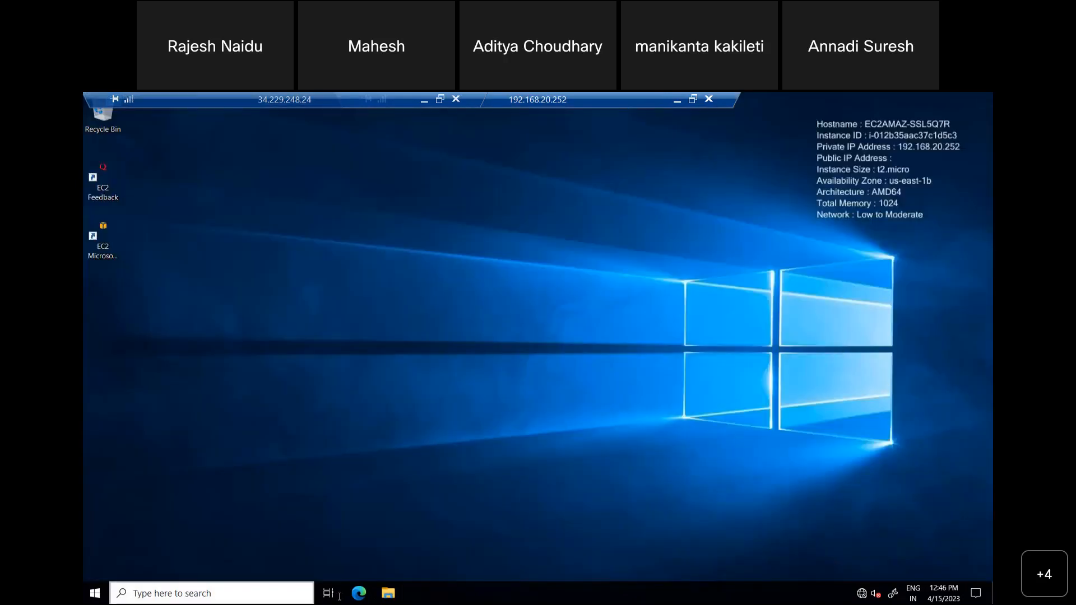
Set up Microsoft Edge on the DB instance without importing data and view the go.microsoft.com tab to test internet access.
click(359, 593)
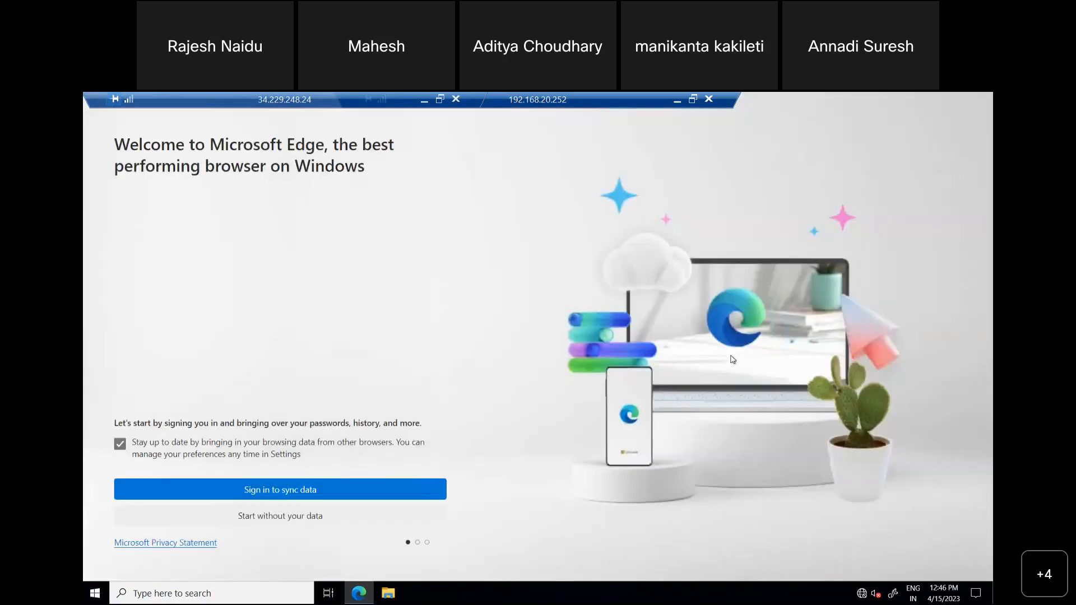
click(300, 519)
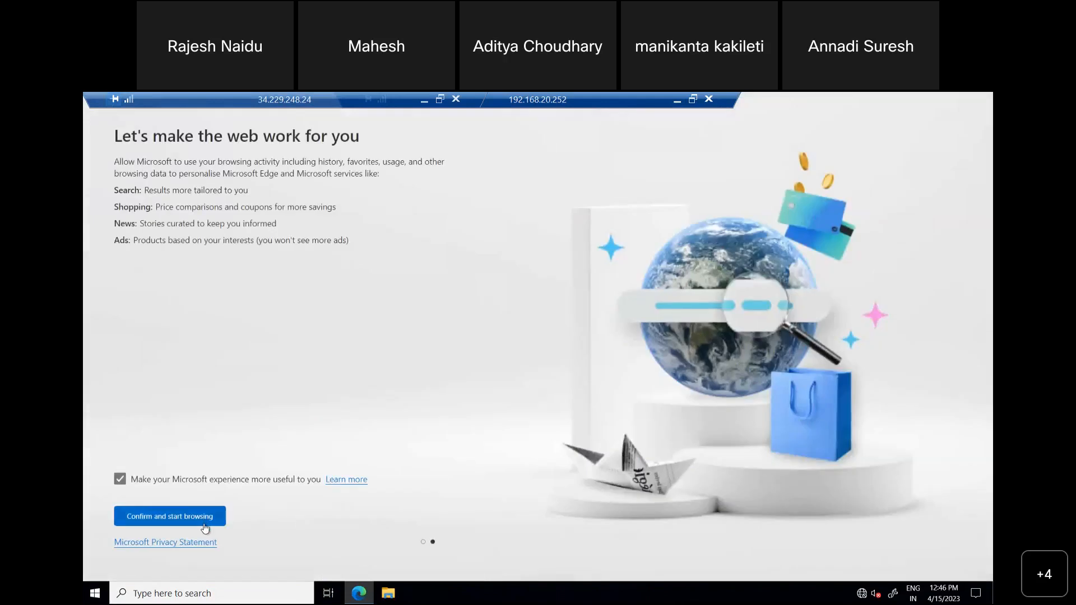
click(205, 529)
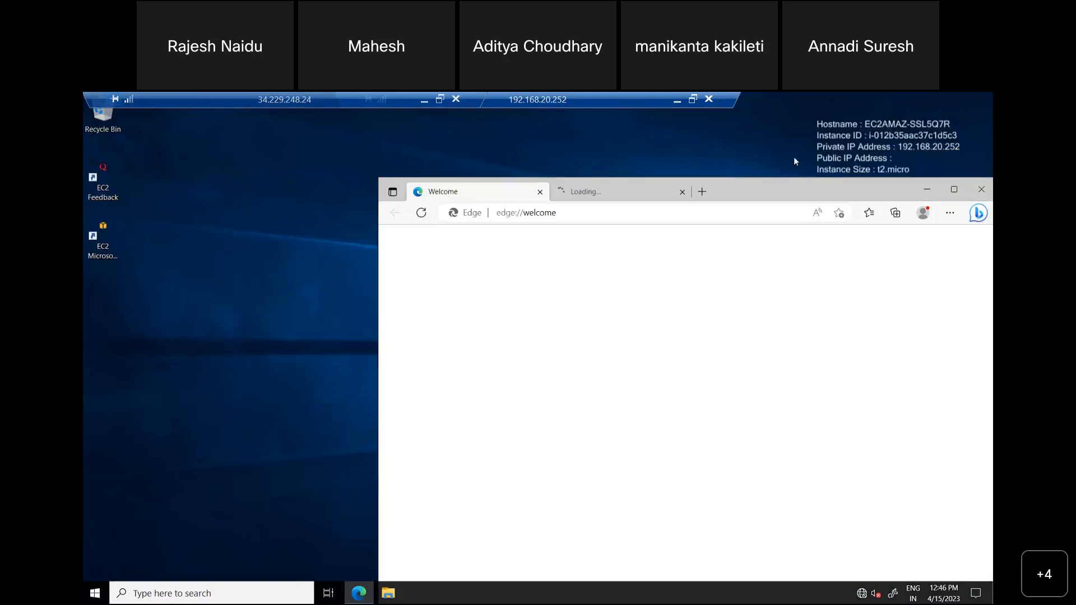
click(606, 199)
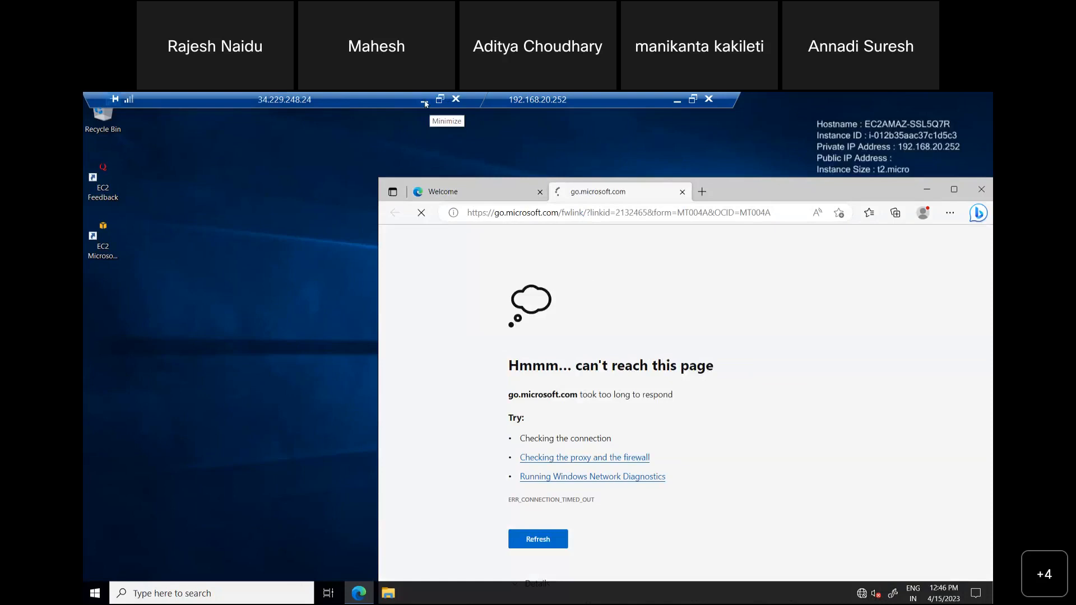
Compare the DB instance's browser result with the private subnet and NV-PRI-RT route table in the diagrams.net drawing.
click(424, 103)
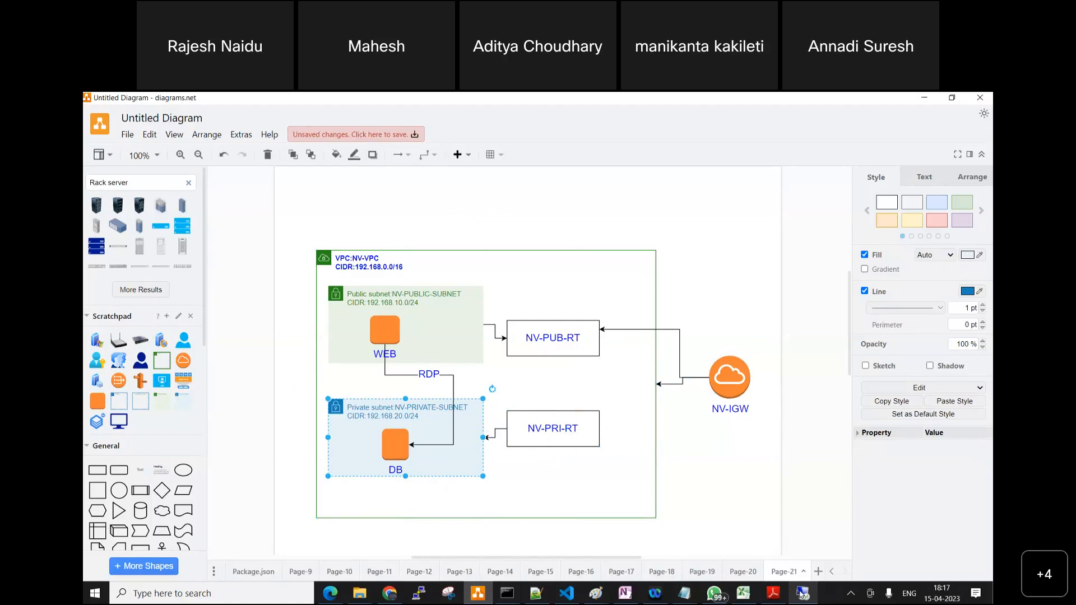
click(802, 593)
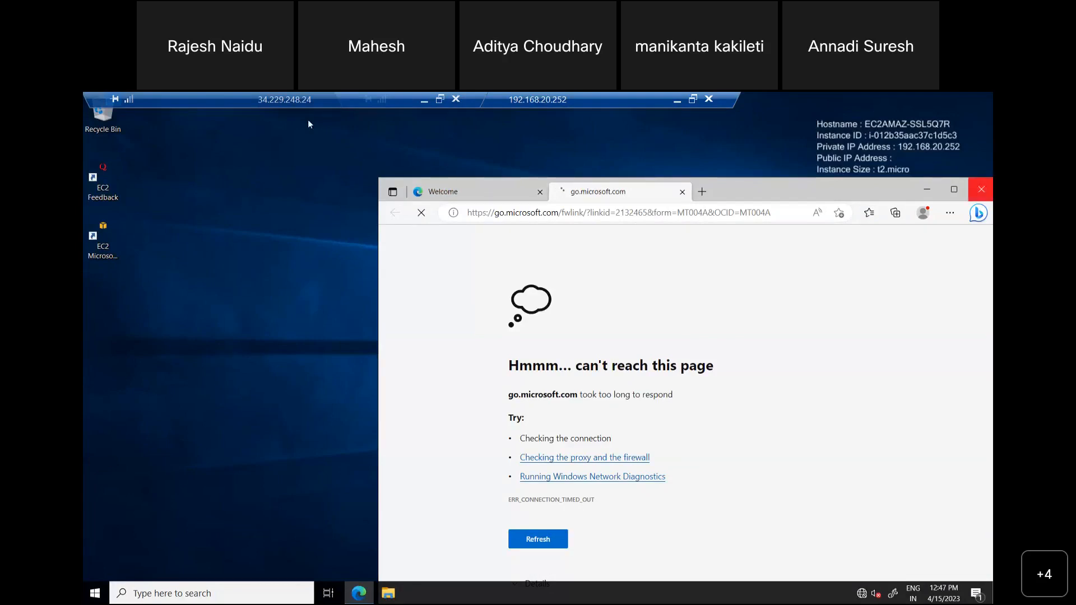
click(424, 100)
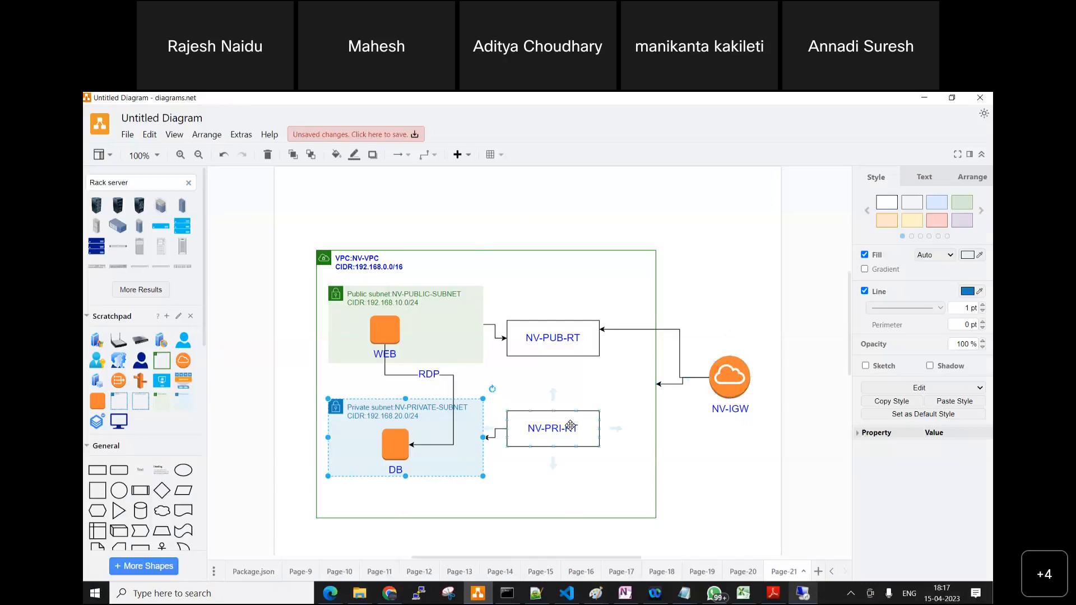